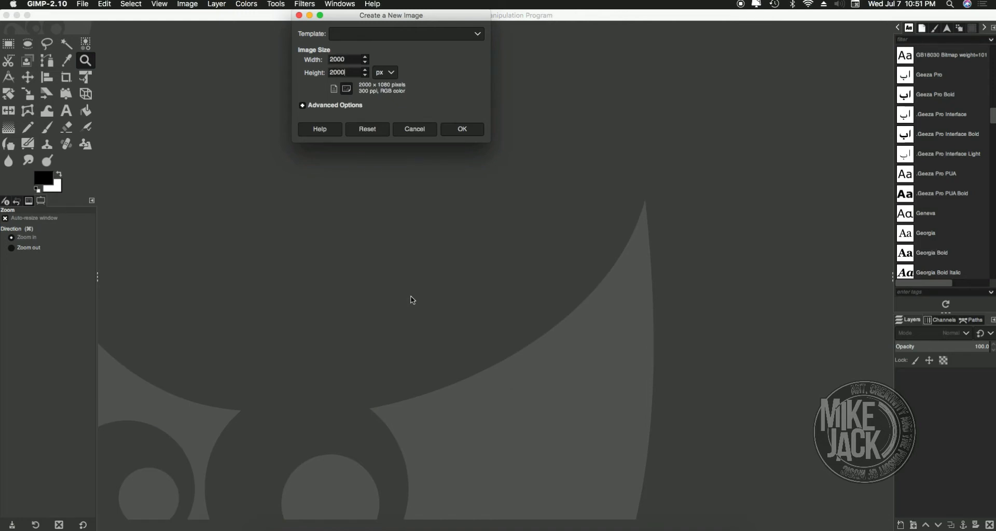
- Create a new 2000 × 2000 px image and fill its background with black
key(Return)
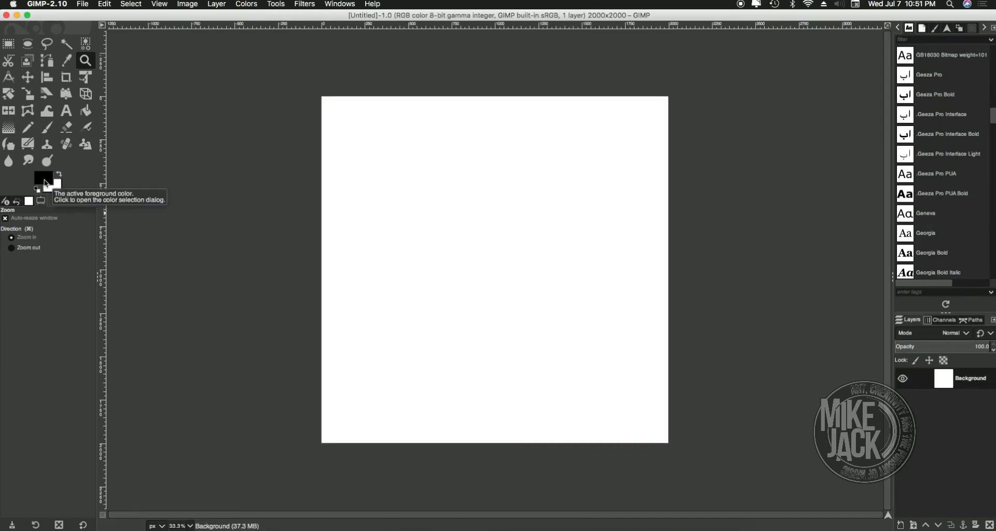
click(86, 111)
click(654, 113)
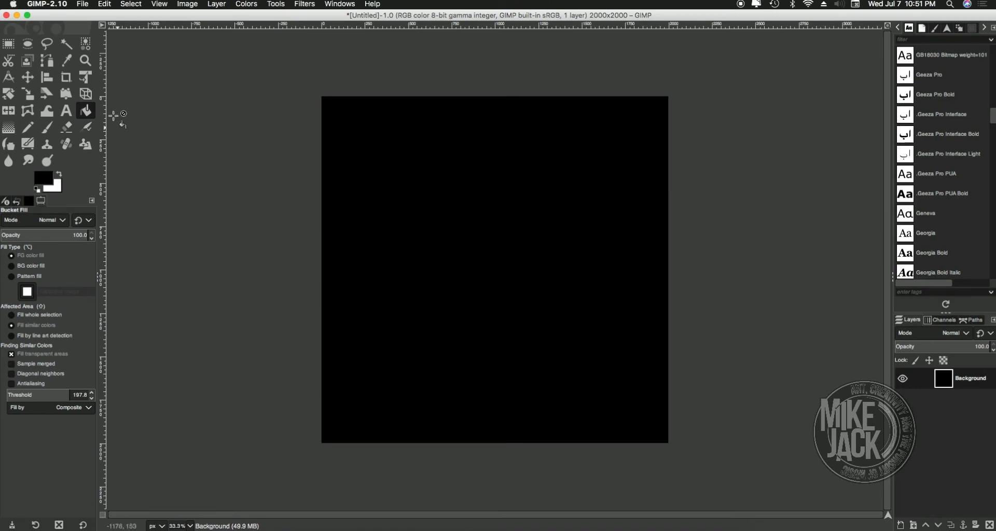
- Select a circle about 1263 px in diameter in the upper middle of the canvas and fill it with white
key(t)
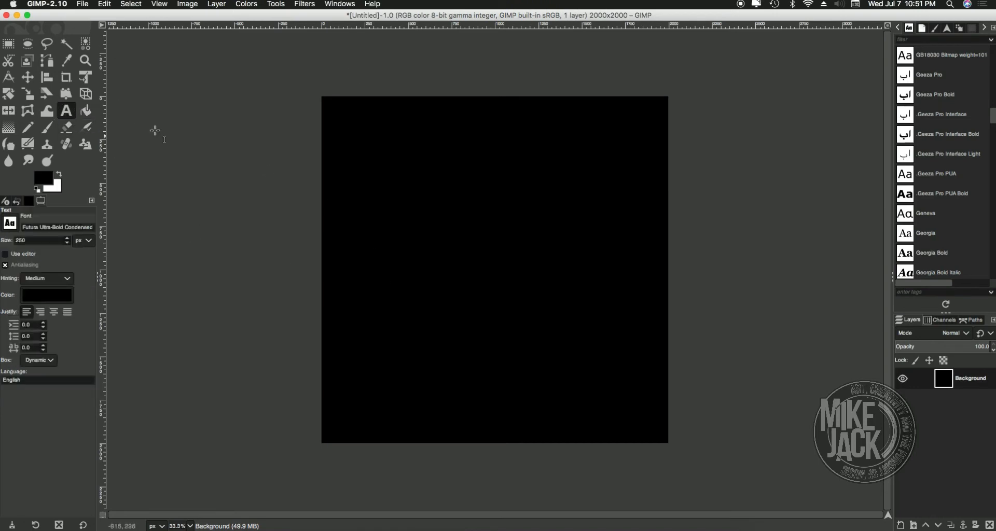
click(27, 44)
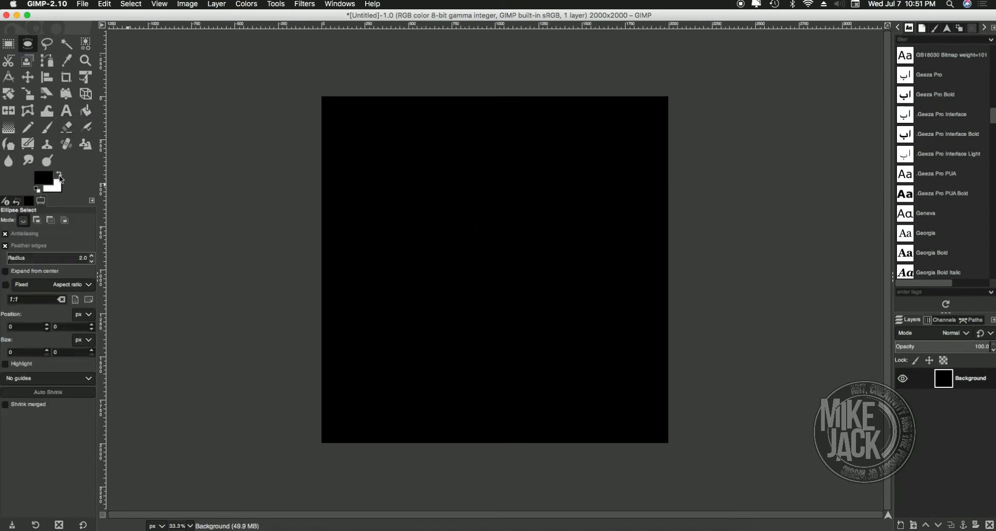
key(x)
drag(389, 143, 610, 361)
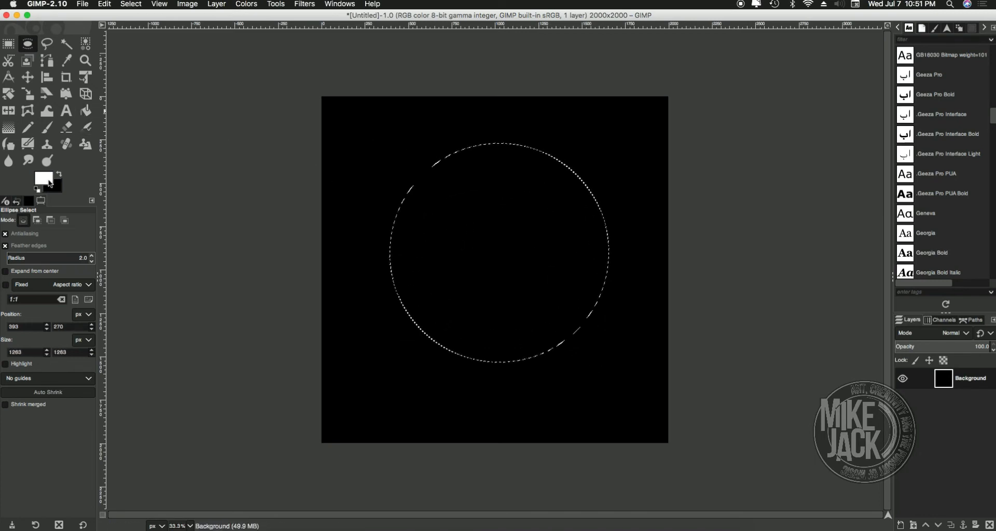
click(88, 112)
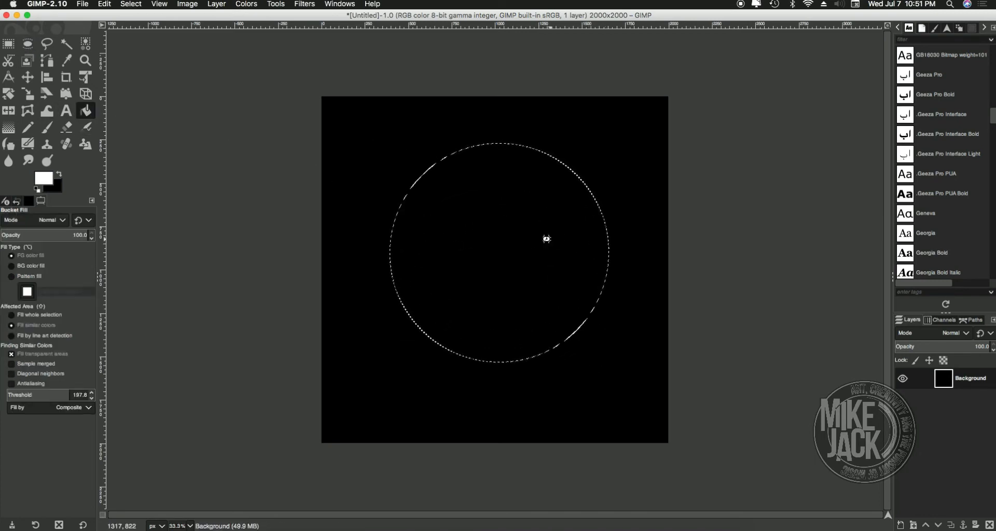
click(543, 235)
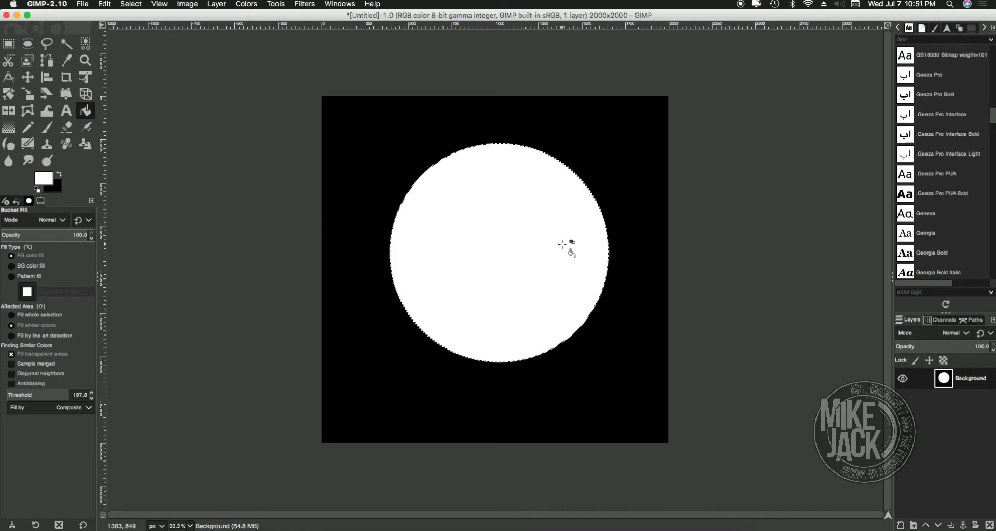
- Shrink the circular selection so it sits slightly inside the white circle's edge
click(131, 4)
click(164, 112)
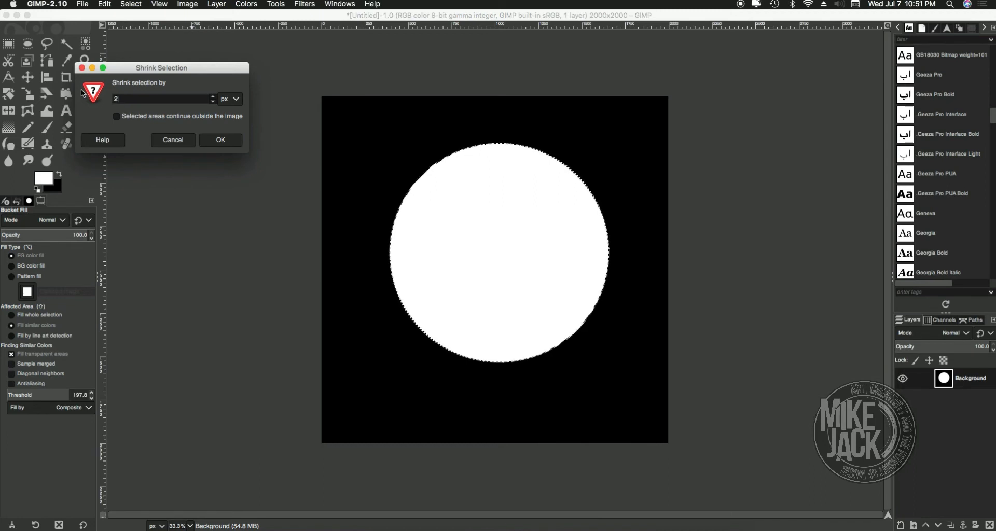
key(Return)
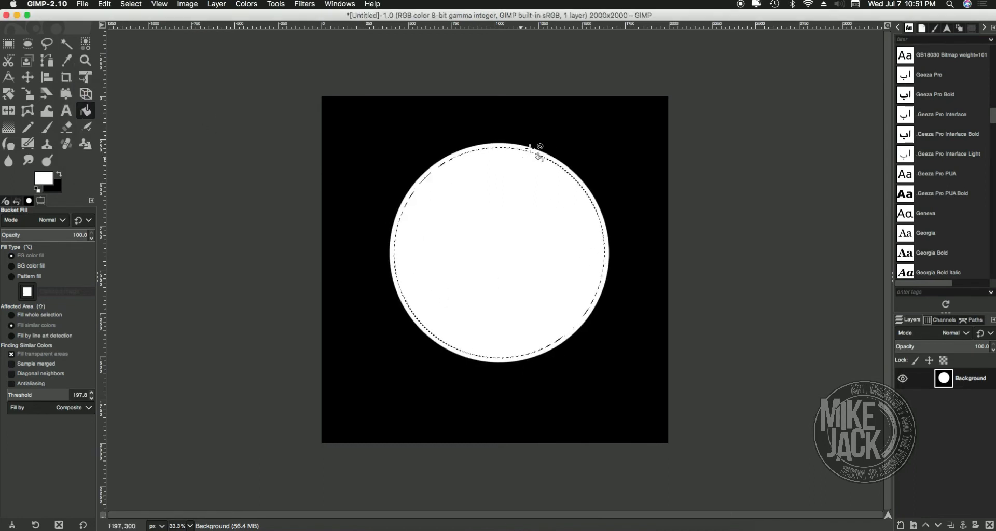
- Stroke the shrunken circular selection with a solid black 10 px line and clear the selection
click(59, 175)
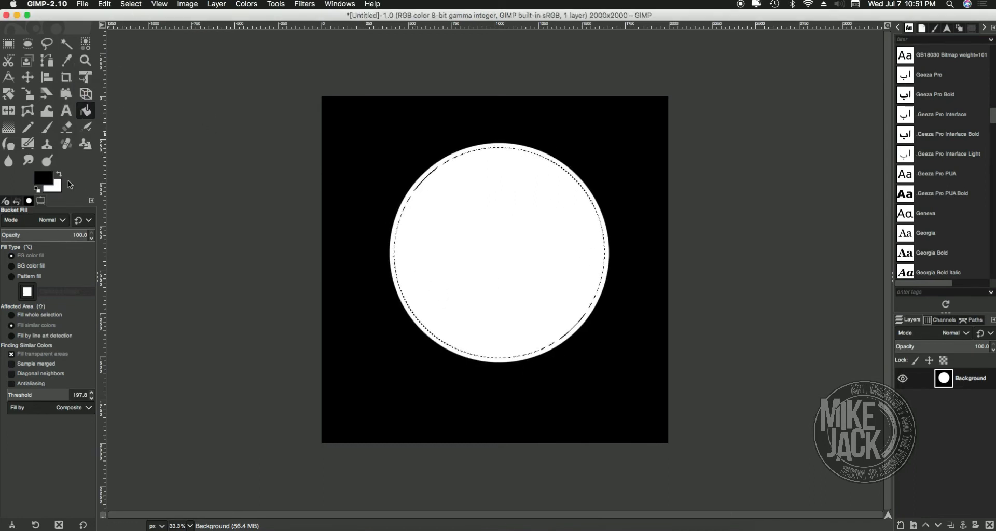
click(104, 5)
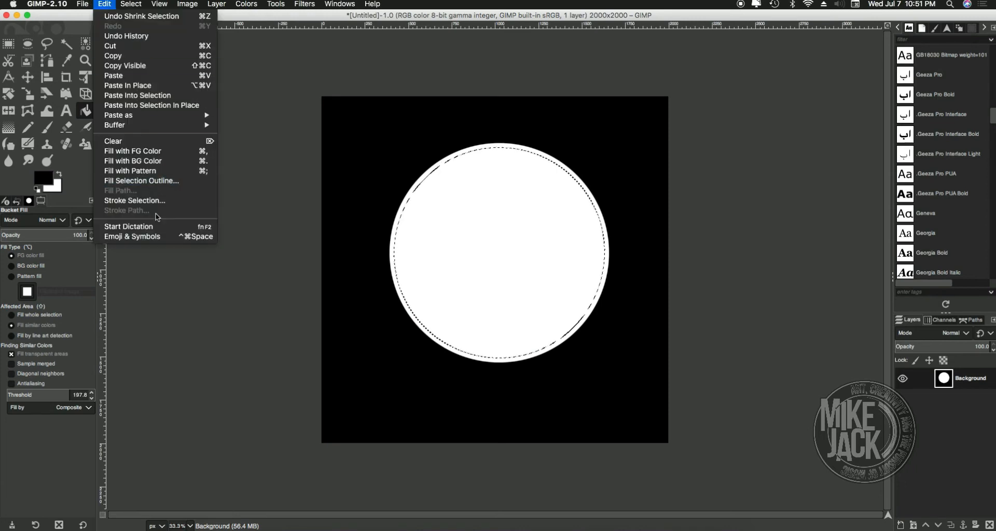
click(135, 200)
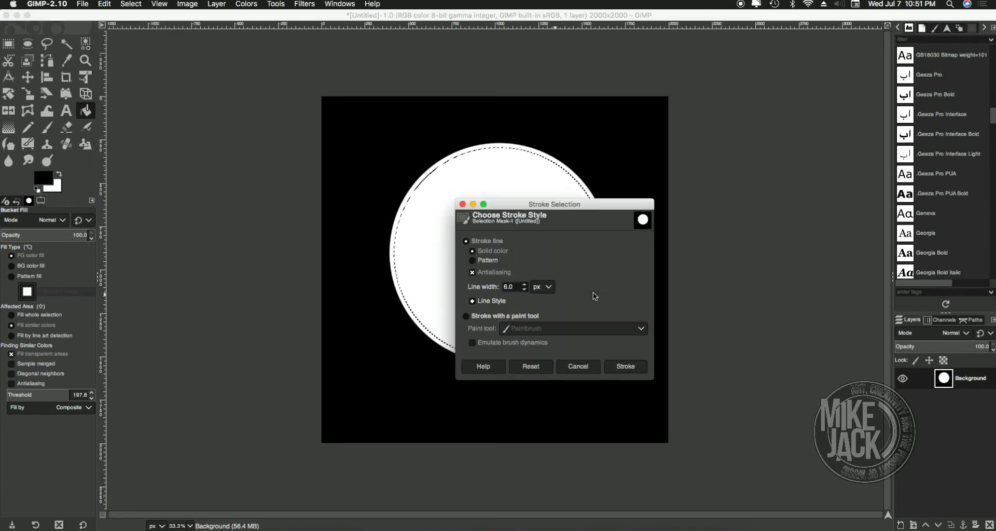
click(524, 285)
click(524, 284)
click(525, 285)
click(524, 285)
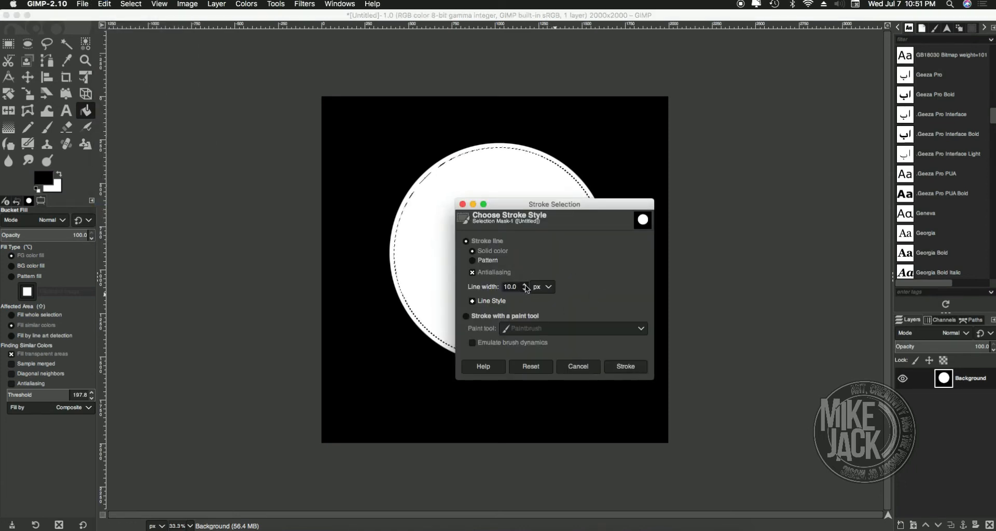
click(628, 367)
click(127, 6)
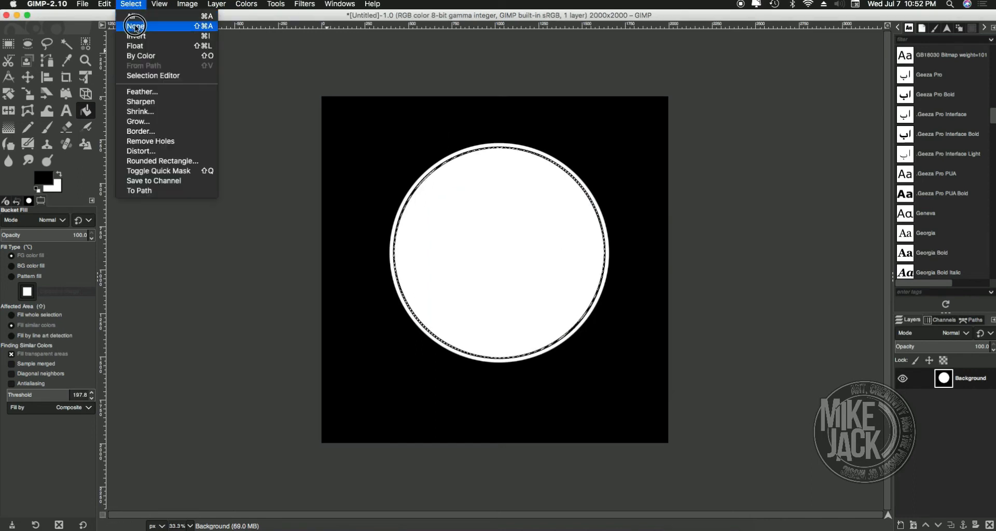
click(143, 29)
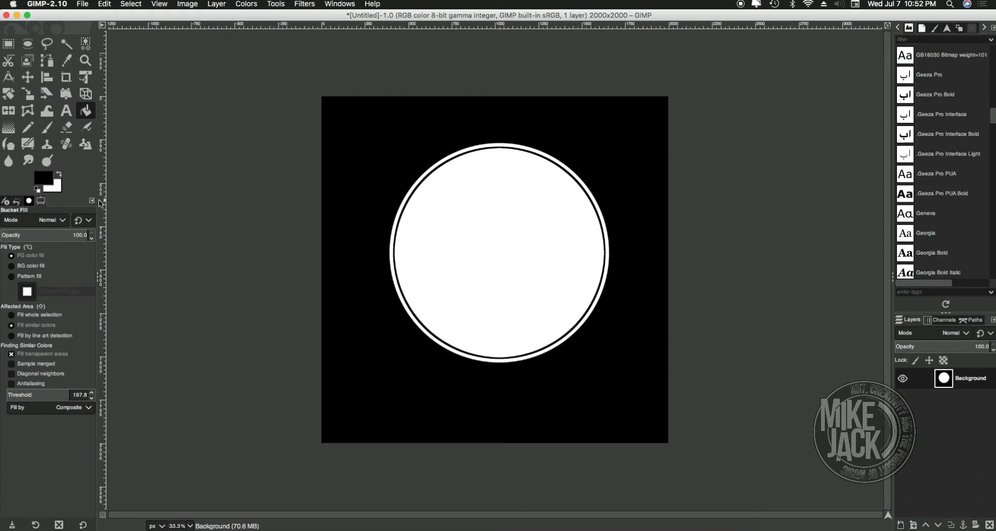
- Paint two crossing straight black diagonal lines over the white circle with the Paintbrush at size 20
click(46, 127)
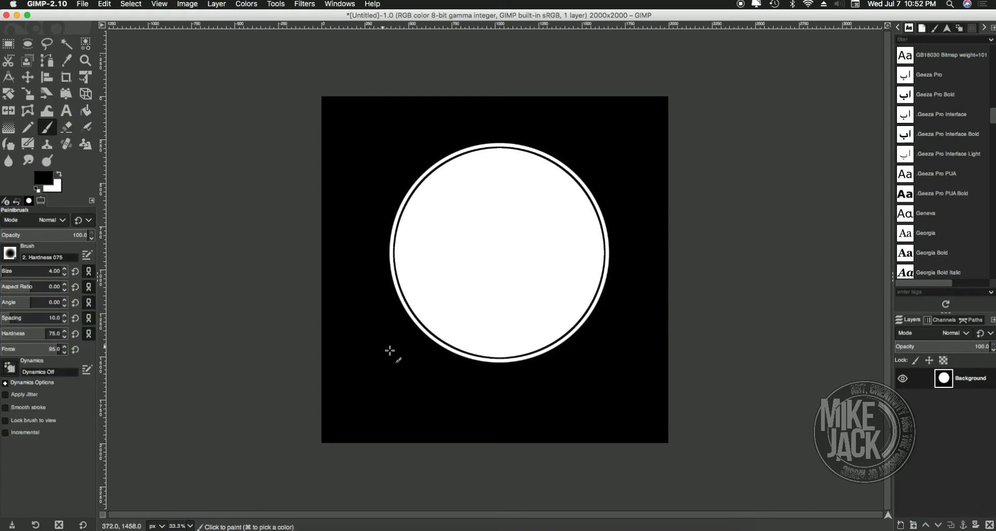
click(65, 269)
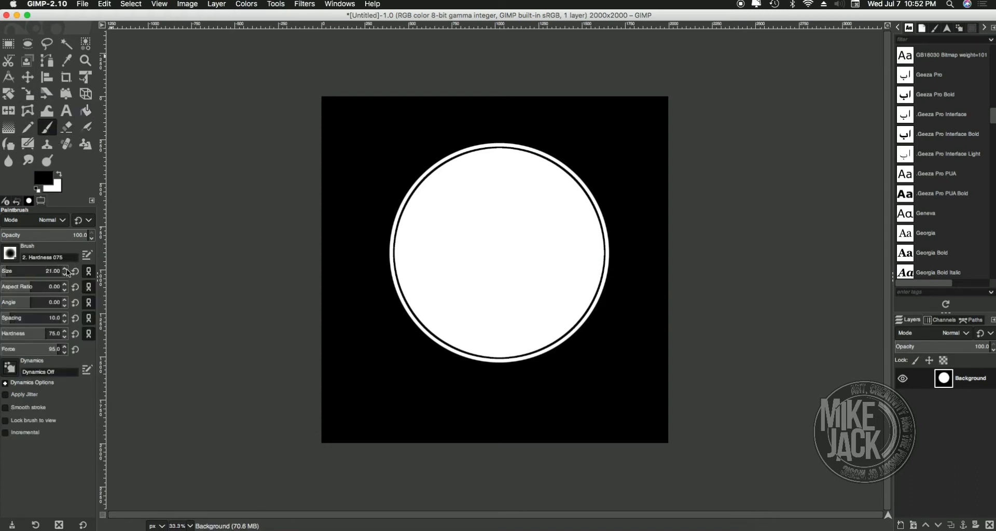
click(65, 274)
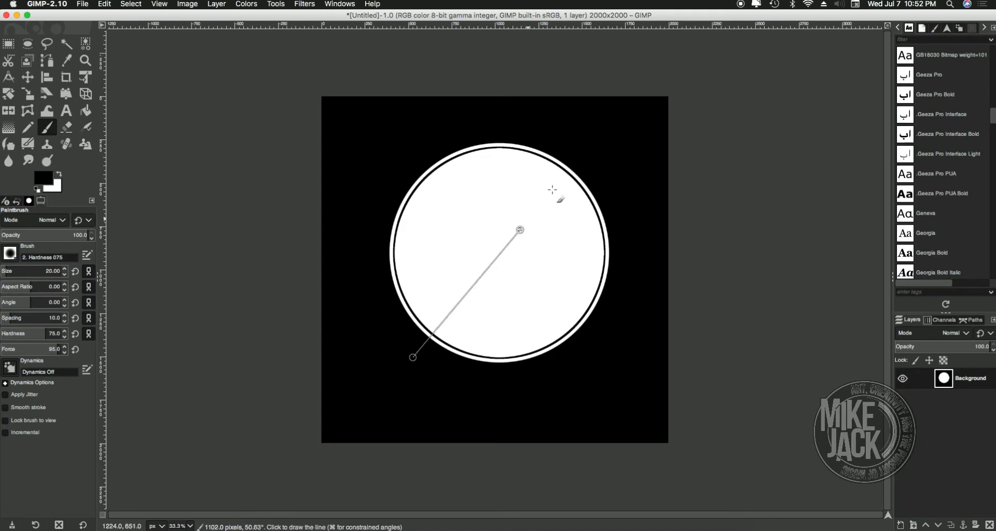
shift+click(617, 121)
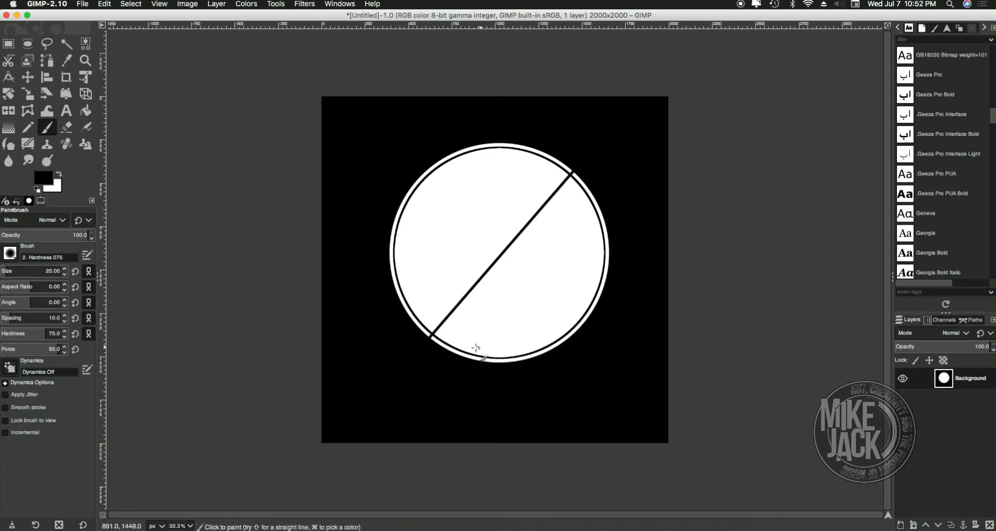
click(376, 140)
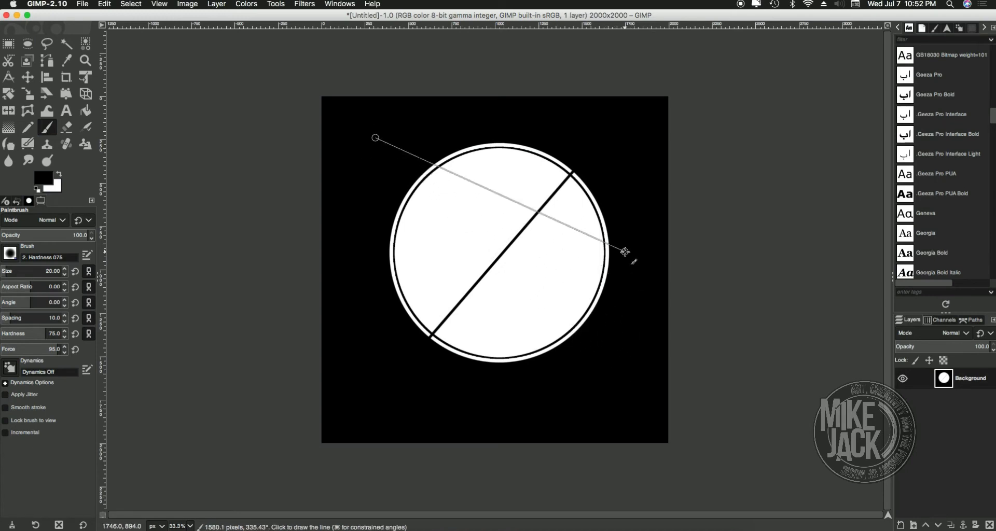
shift+click(618, 279)
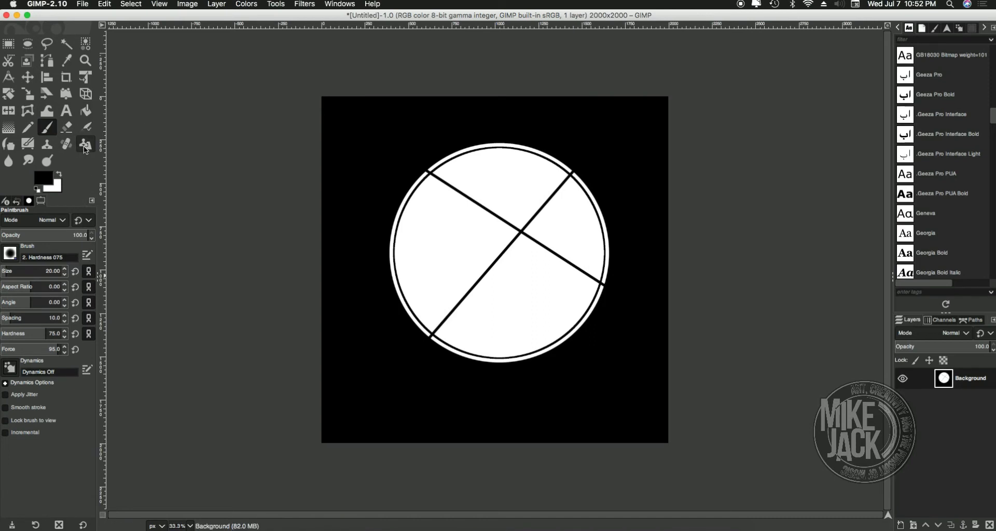
- Fill the circle's right wedge and the left arc of its outer ring with red (fa0e2d)
click(43, 179)
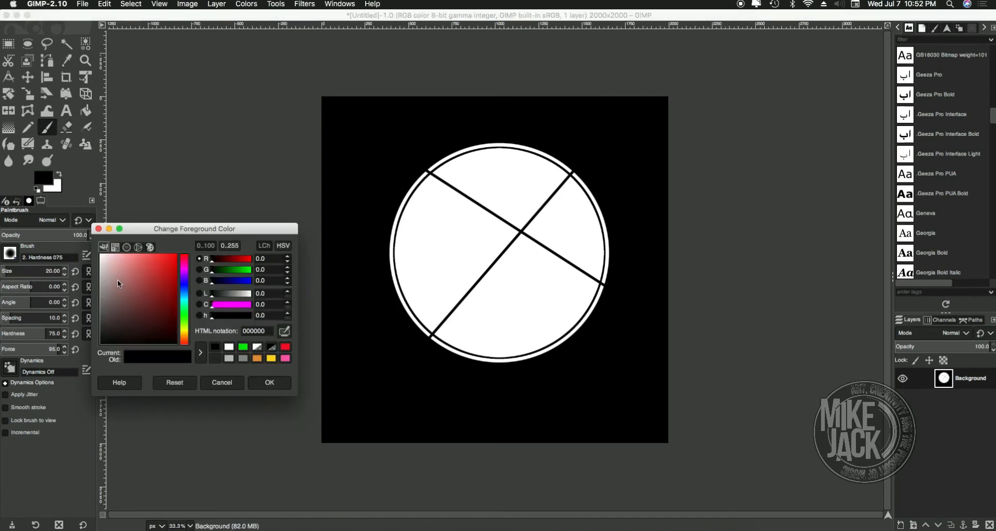
click(285, 346)
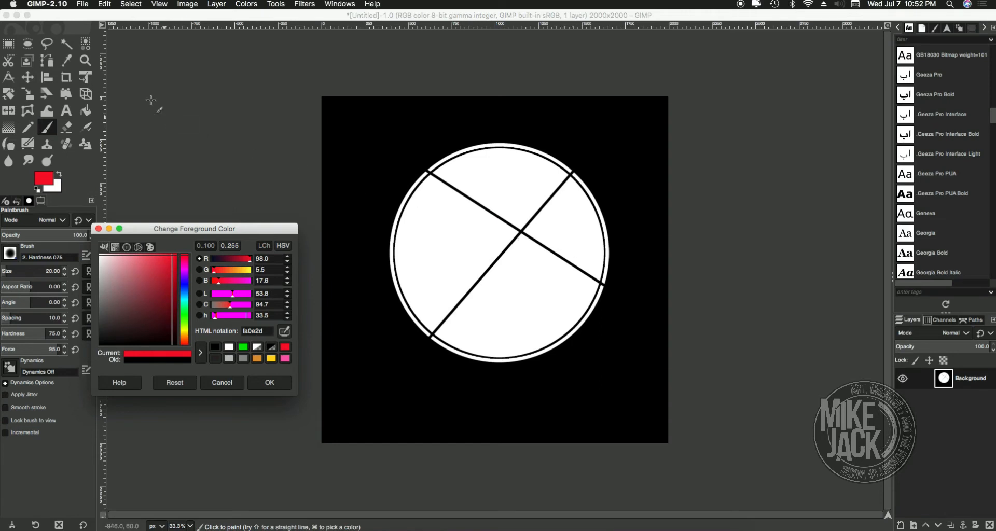
click(85, 110)
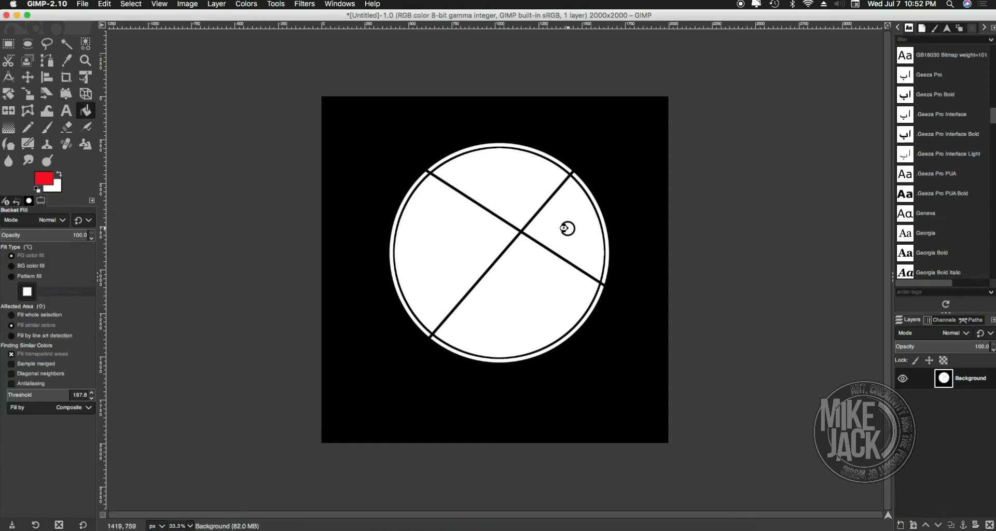
click(567, 228)
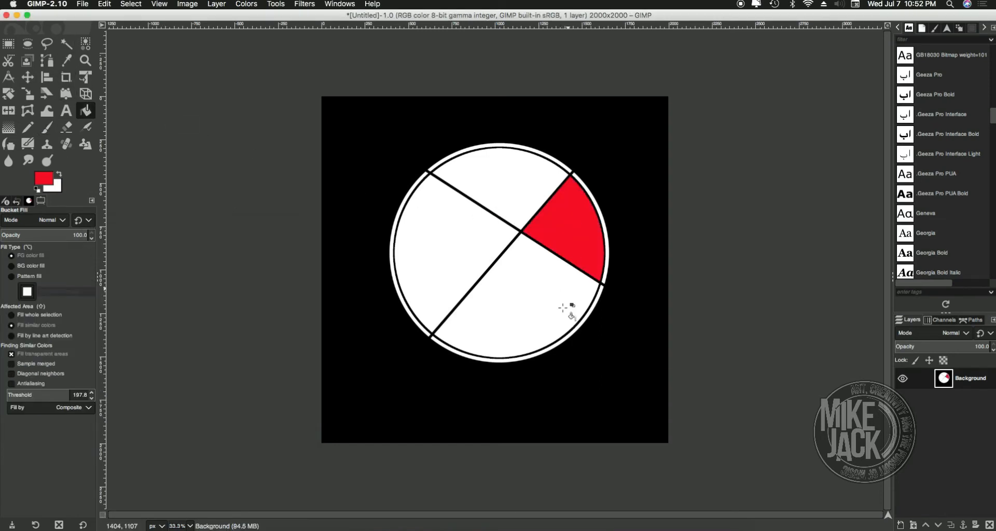
click(414, 322)
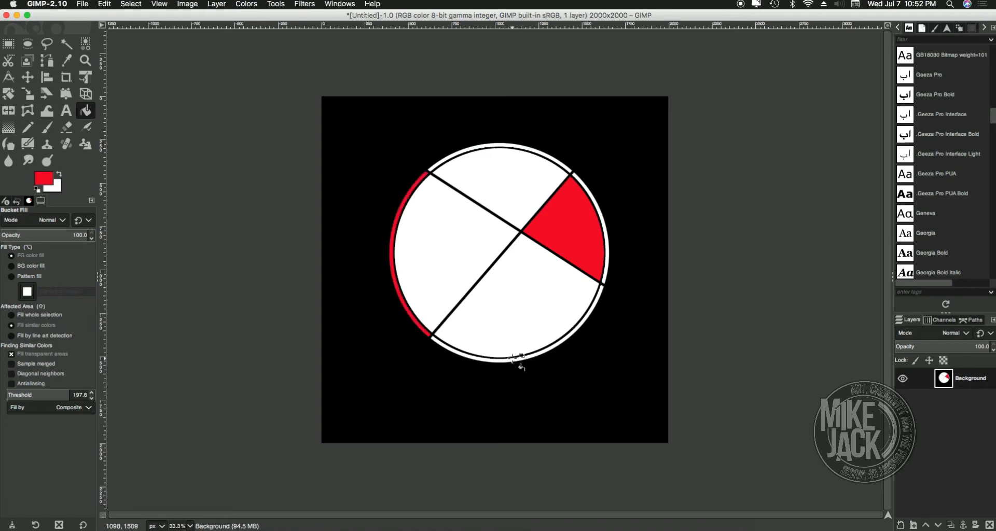
- Add the black text "ACE" on the left part of the circle in Futura Ultra-Bold Condensed at 250 px
click(65, 110)
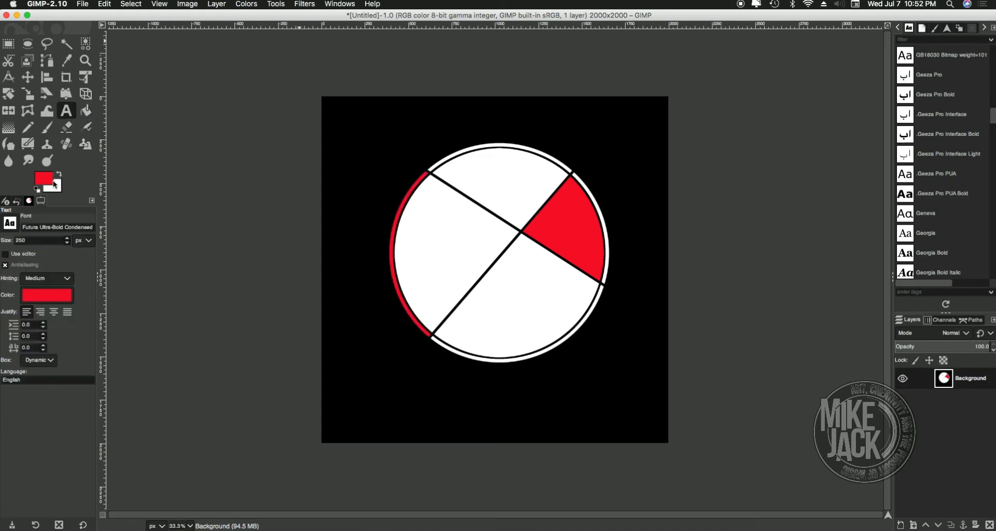
click(37, 189)
click(431, 238)
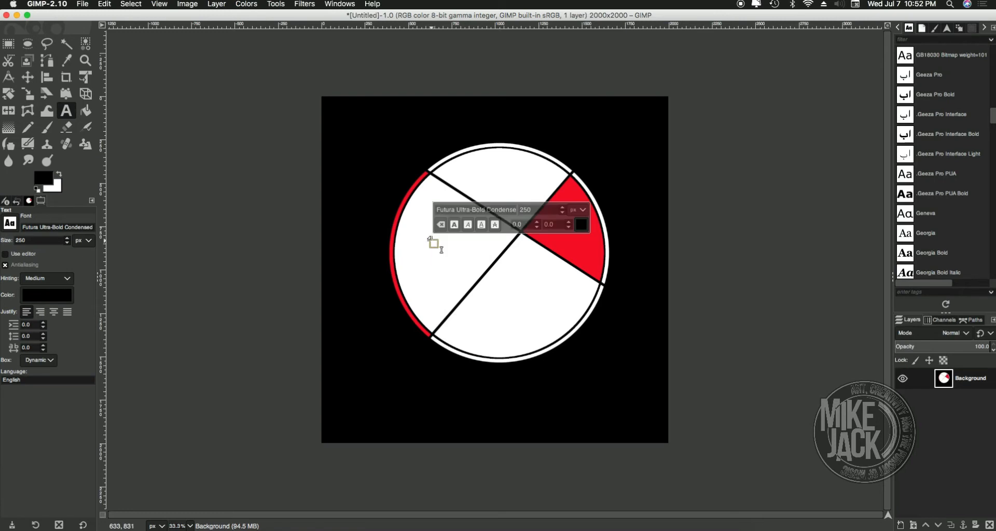
text(ace)
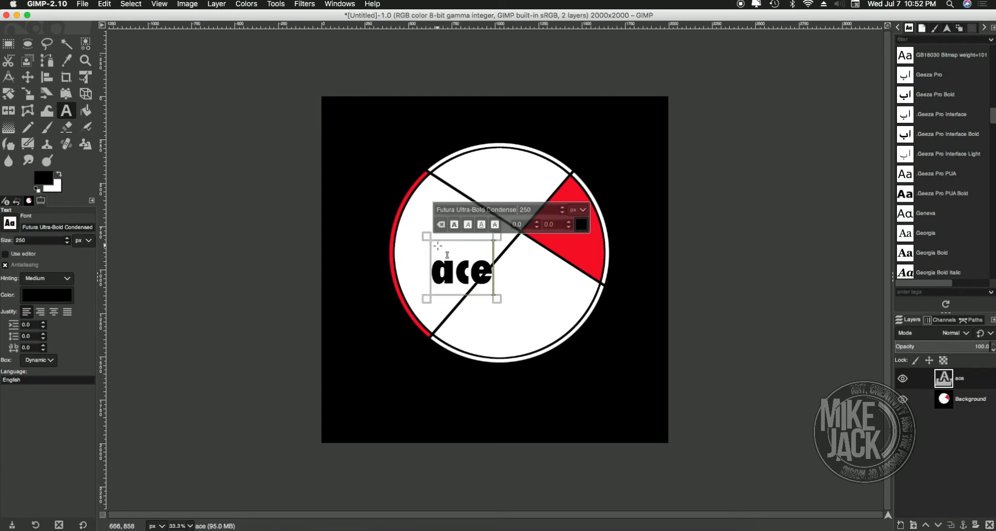
key(ctrl+a)
text(ACEW)
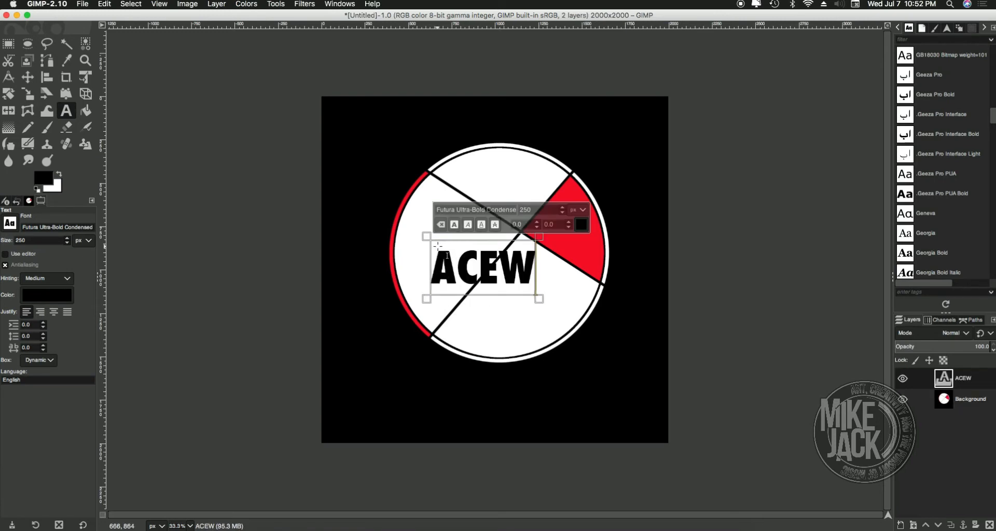
key(BackSpace)
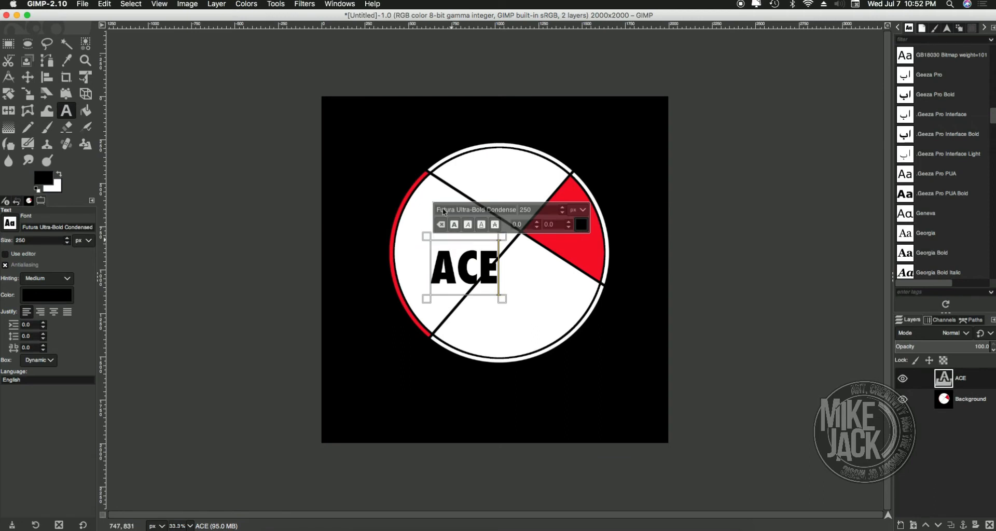
- Set the kerning between the letters A and C of "ACE" to -17
click(456, 267)
click(568, 227)
drag(568, 228, 569, 223)
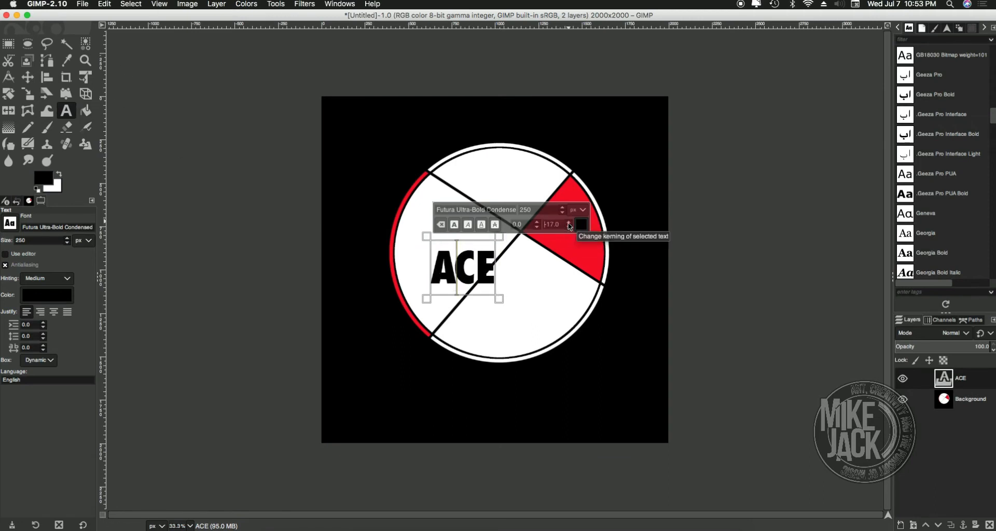
- Tighten the kerning between the letters C and E of "ACE" by a few units
click(476, 276)
click(569, 228)
click(569, 228)
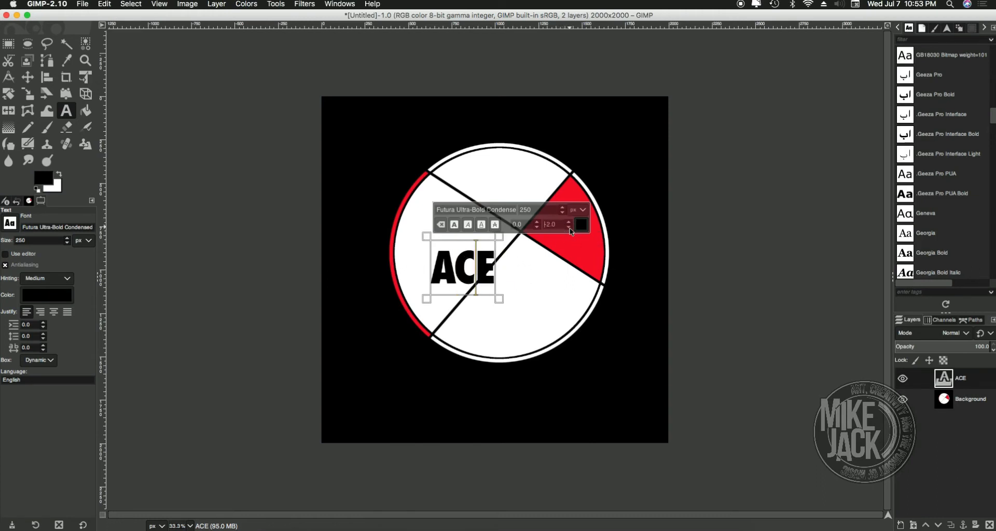
click(569, 228)
click(569, 228)
click(568, 228)
click(570, 228)
- Tighten the kerning between A and C further, to -20
click(456, 272)
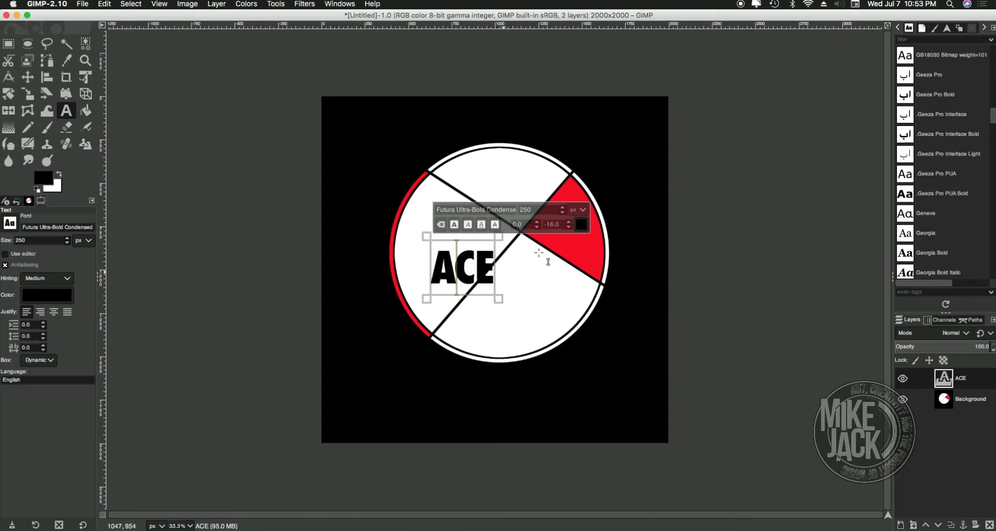
click(568, 229)
click(567, 229)
click(567, 229)
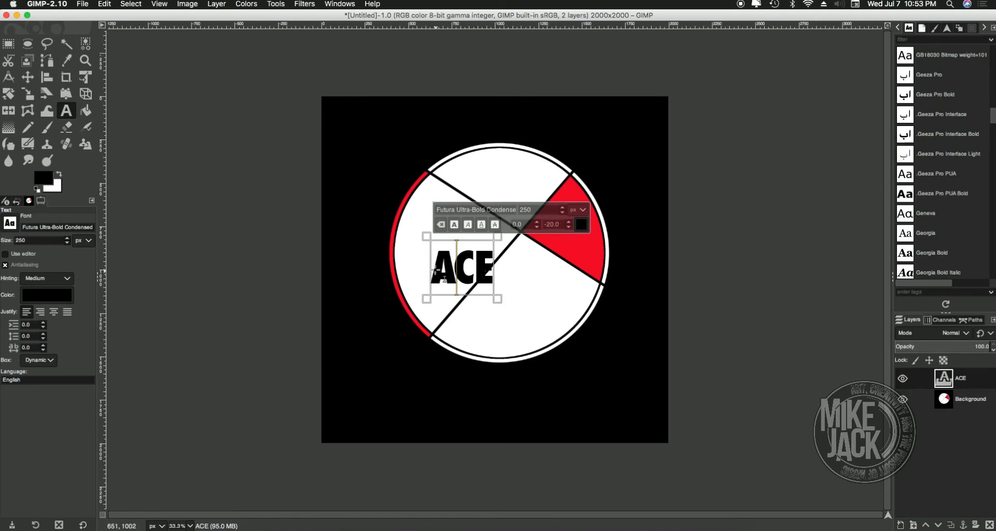
- Raise the baseline of the letter A to 16, and italicize the letter E and raise its baseline
click(428, 266)
click(536, 223)
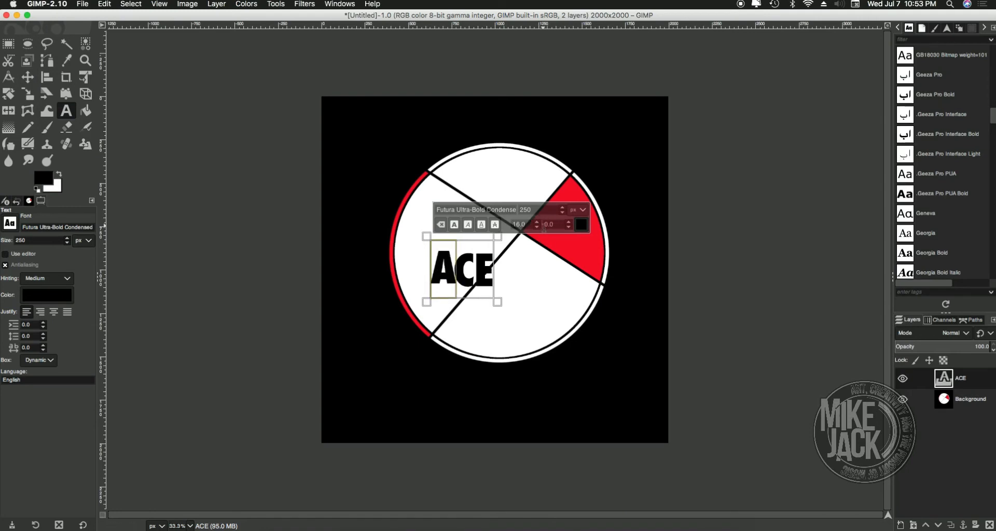
click(475, 275)
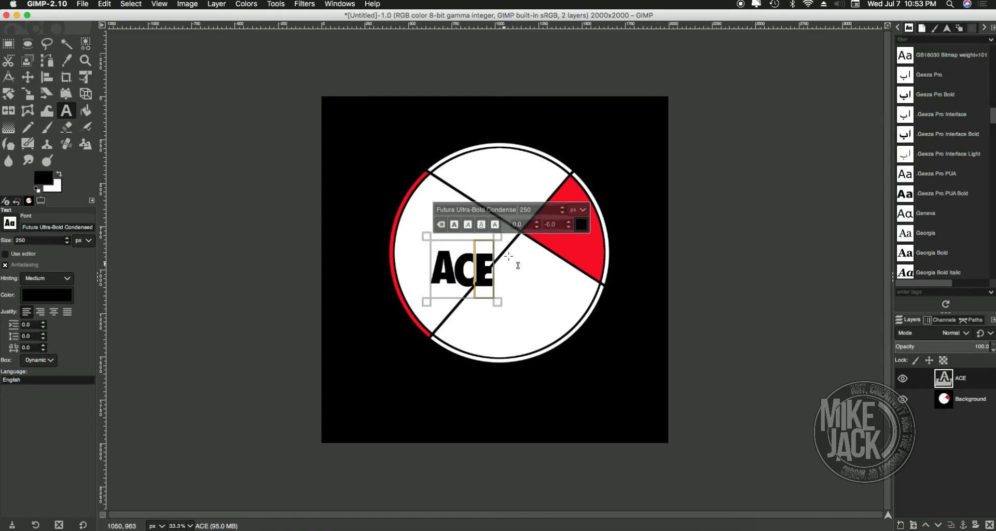
click(468, 226)
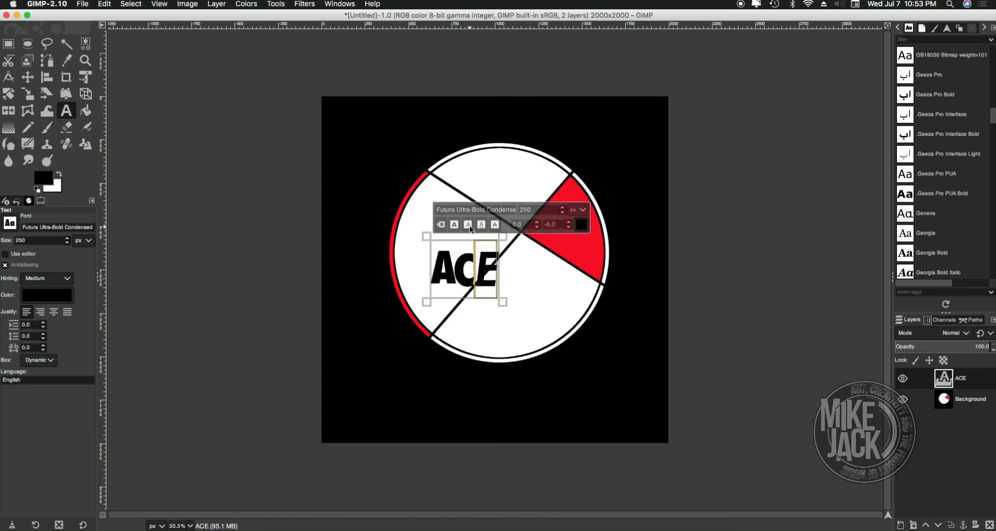
click(537, 222)
- Move the "ACE" text slightly up and left inside the circle's left section and merge it down into the background layer
click(27, 77)
click(457, 249)
drag(457, 249, 444, 229)
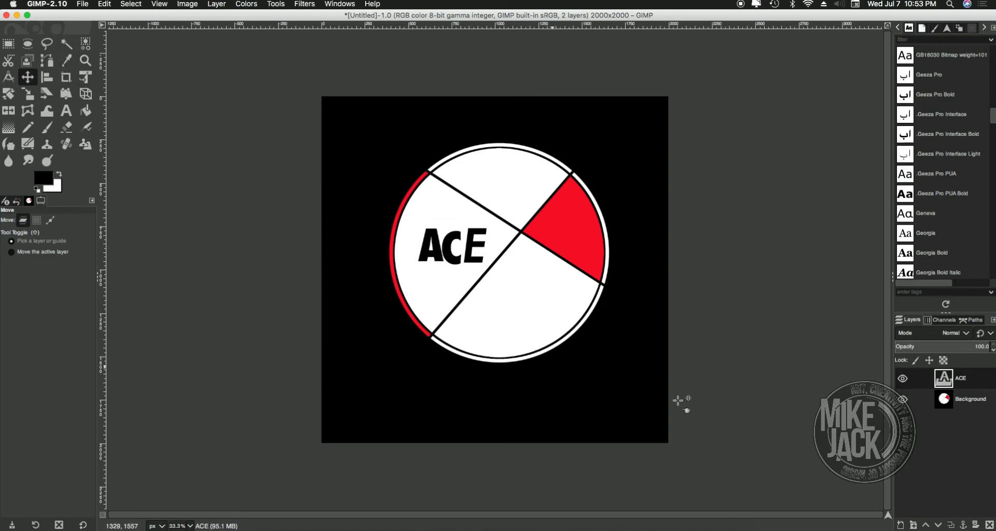
right_click(933, 435)
click(928, 440)
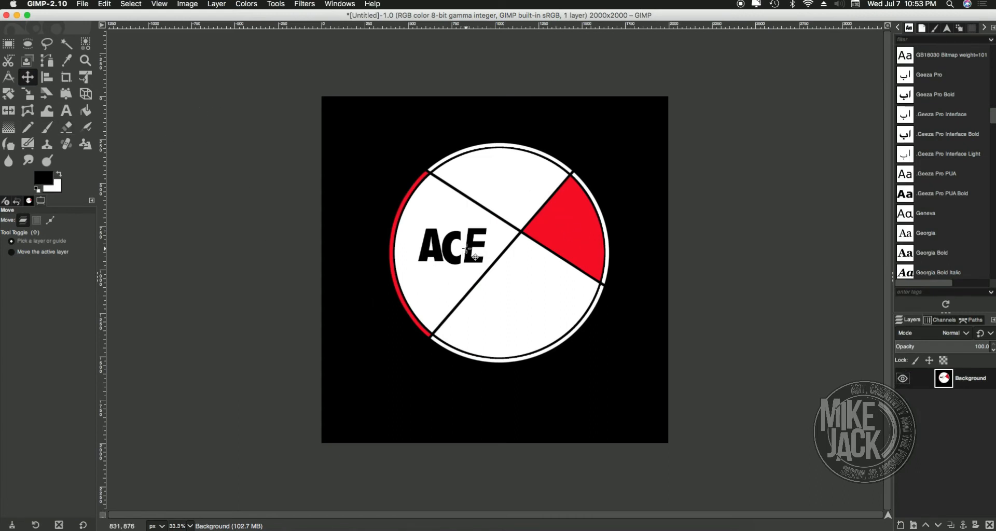
- Sample the red of the circle's wedge and fill the letter C of "ACE" with it
click(67, 43)
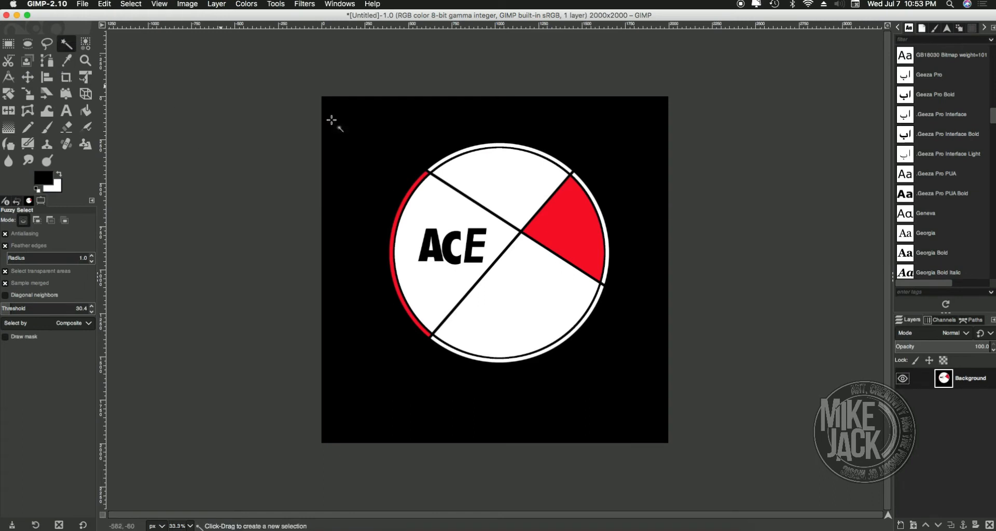
key(o)
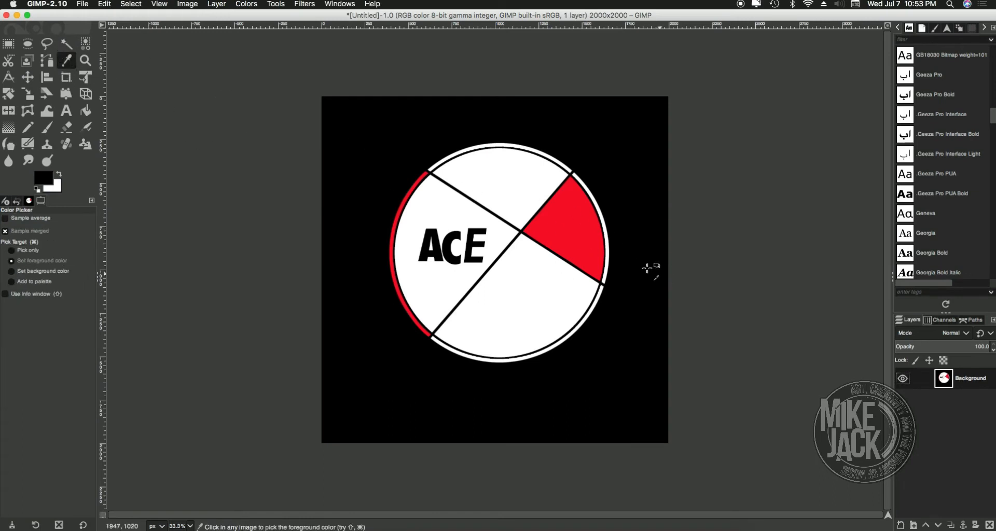
click(568, 226)
click(85, 110)
click(446, 248)
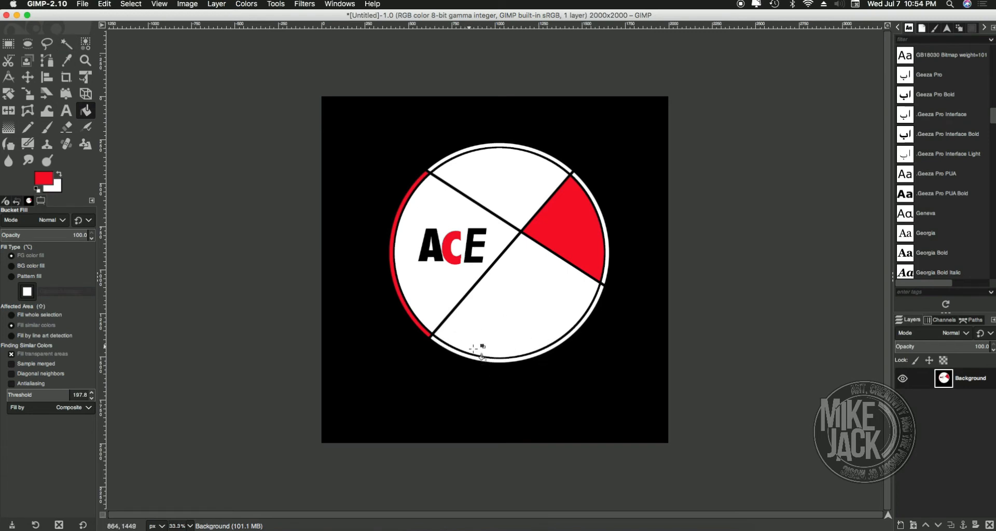
- Select all the white areas of the logo by color and add the red areas to the selection
click(86, 44)
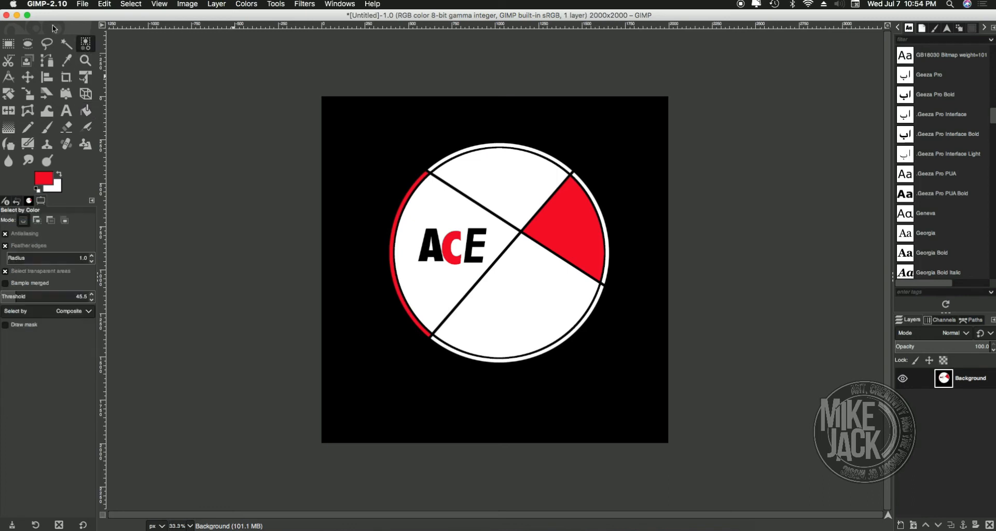
click(516, 317)
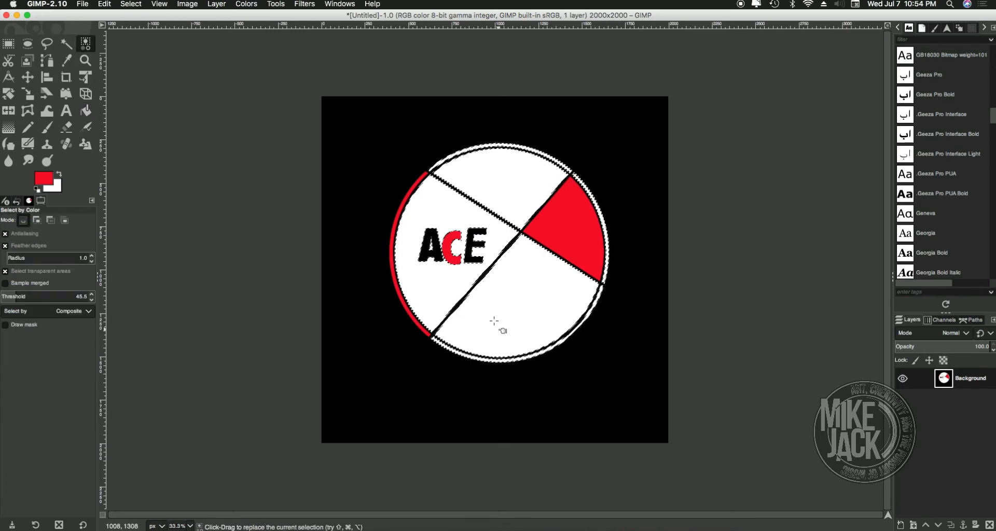
key(z)
click(477, 280)
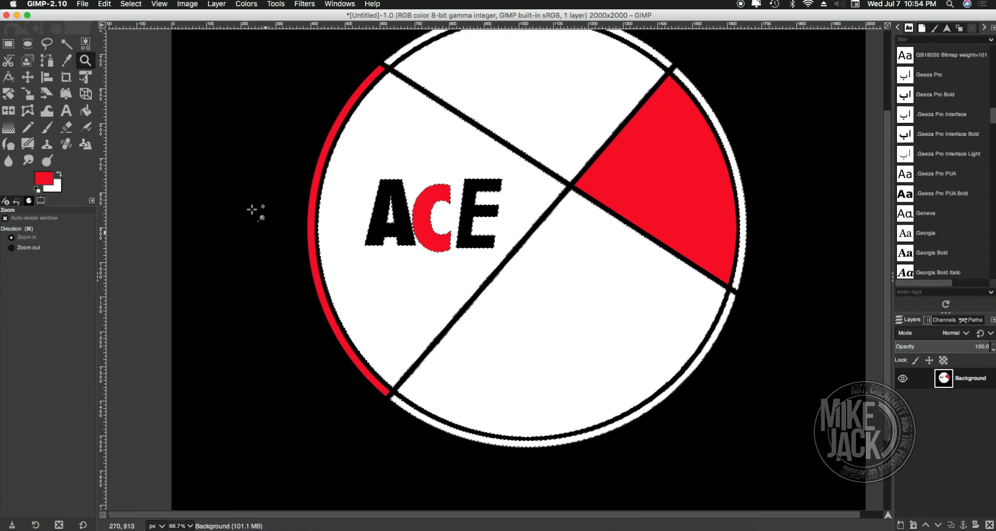
click(86, 44)
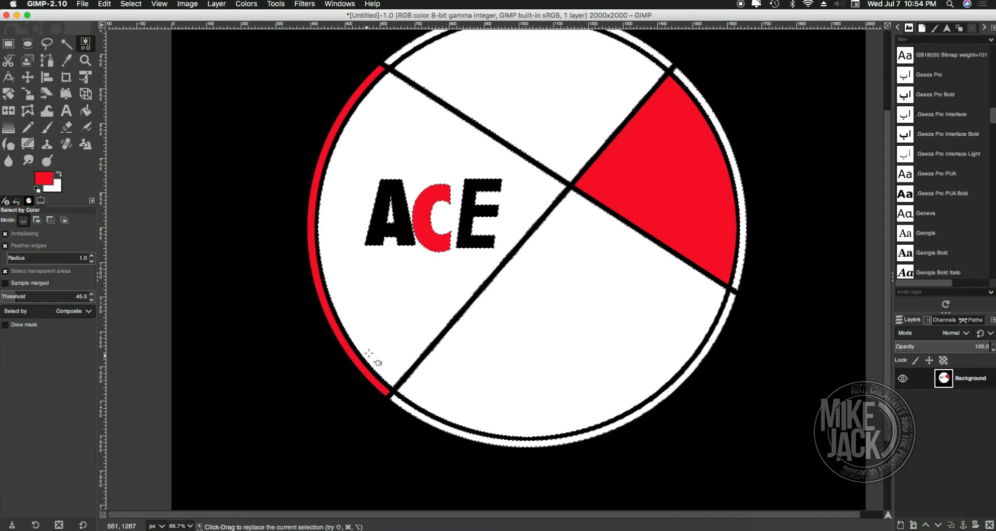
key(shift)
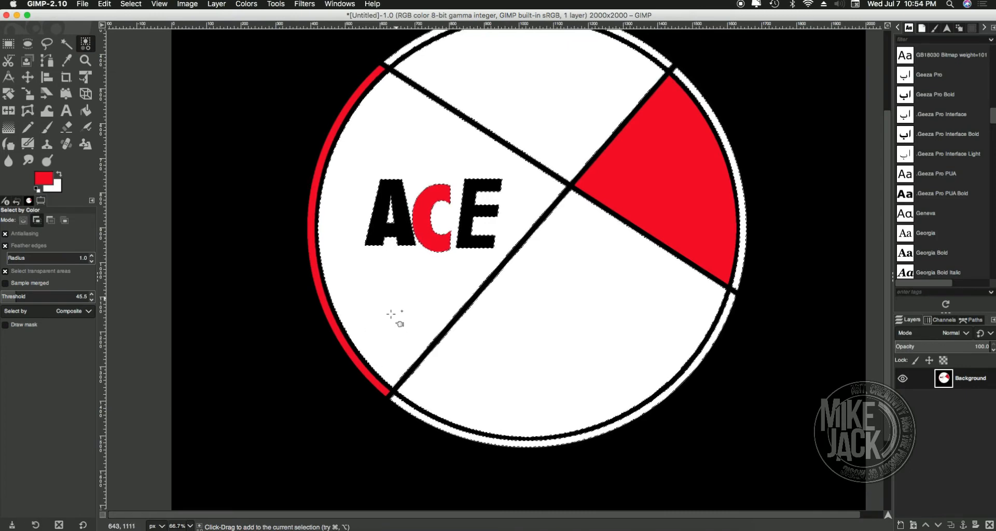
shift+click(373, 380)
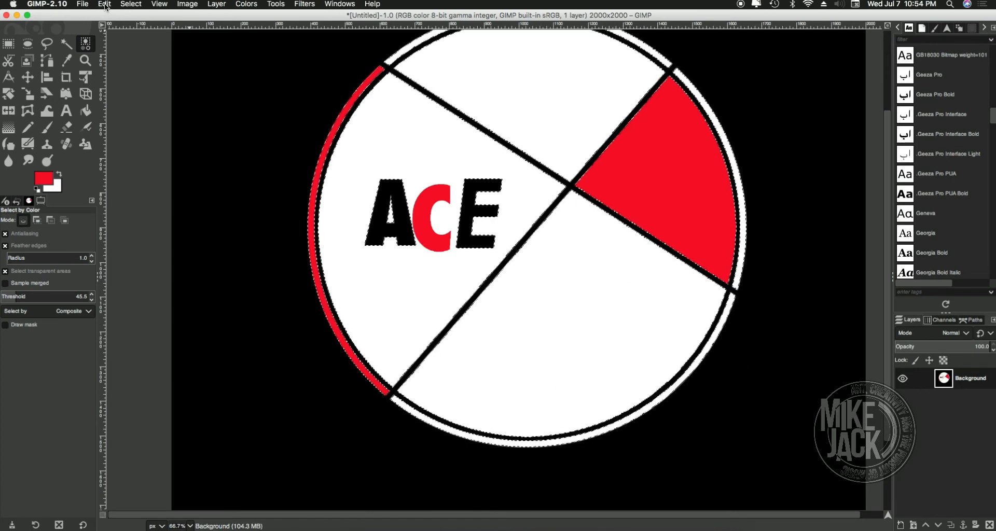
- Set white as foreground and black as background color, then cut the selected white and red areas and paste them onto a new layer
click(37, 188)
click(59, 175)
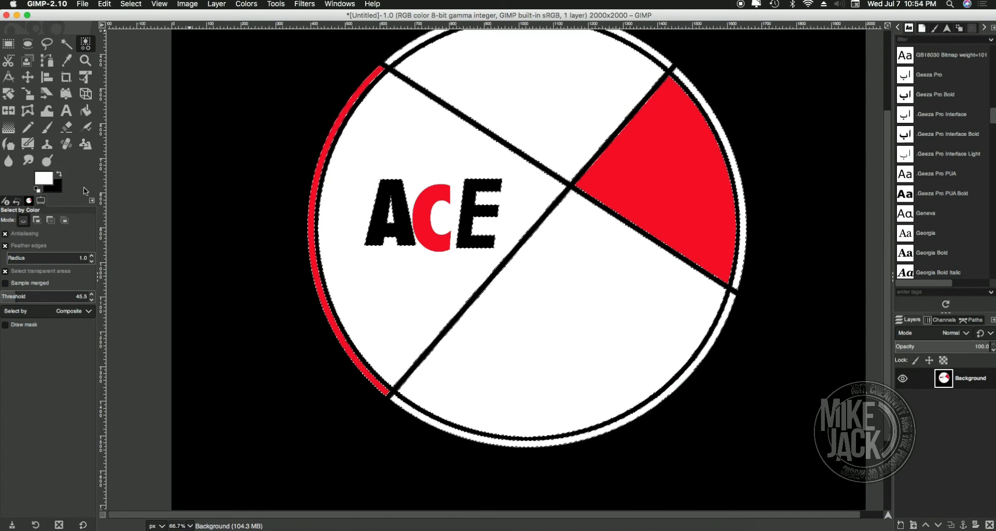
click(131, 4)
mouse_move(105, 4)
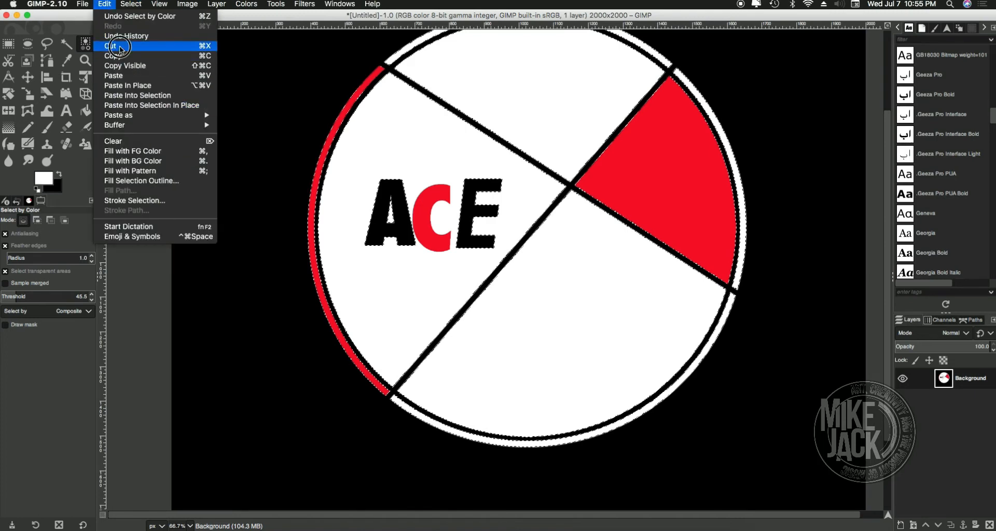
click(120, 48)
click(104, 5)
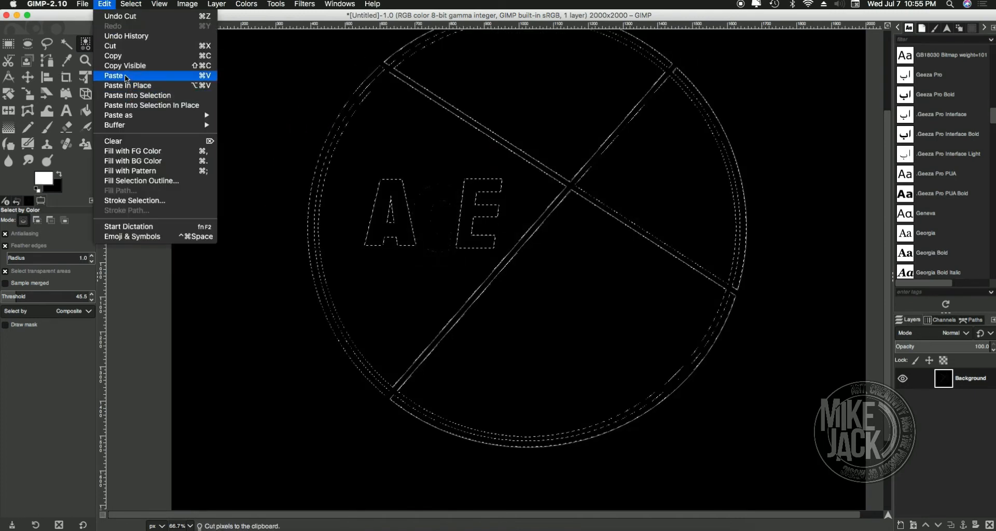
mouse_move(133, 5)
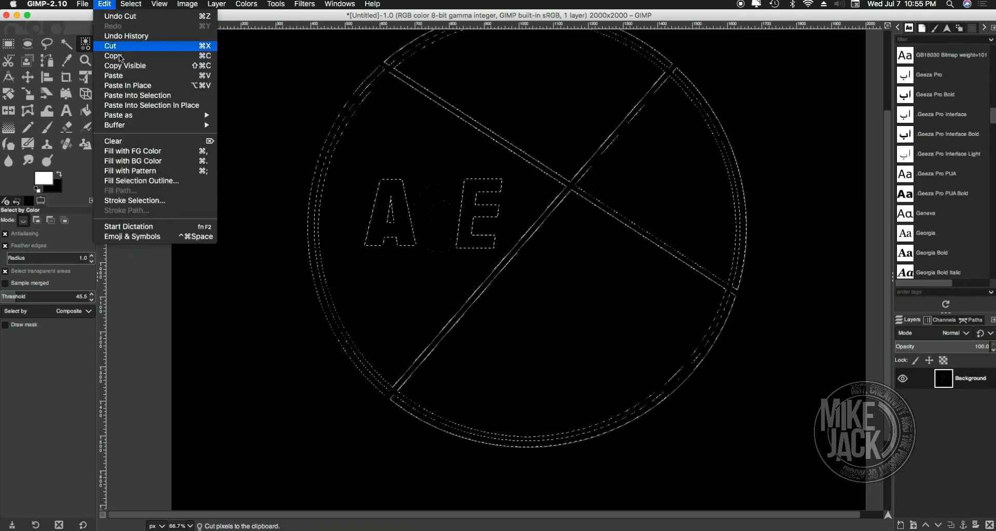
click(122, 76)
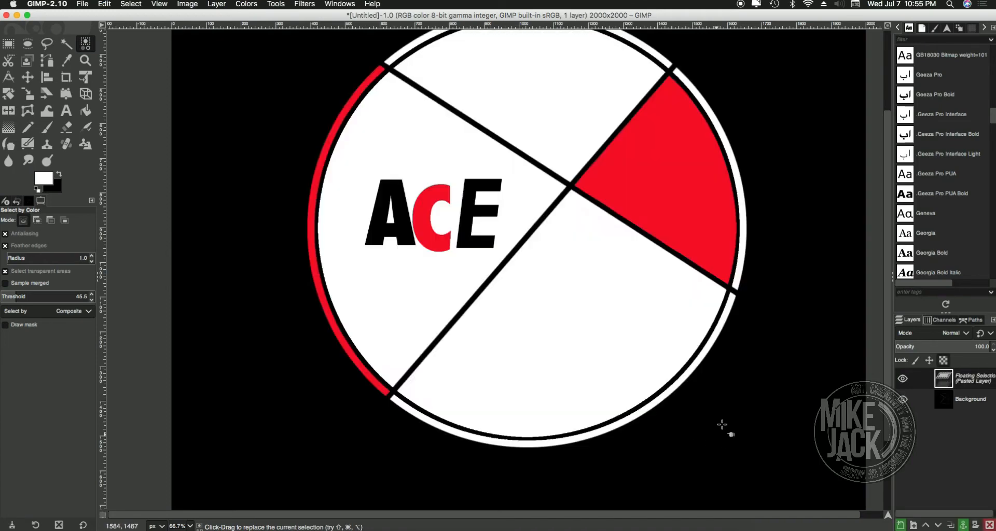
right_click(978, 381)
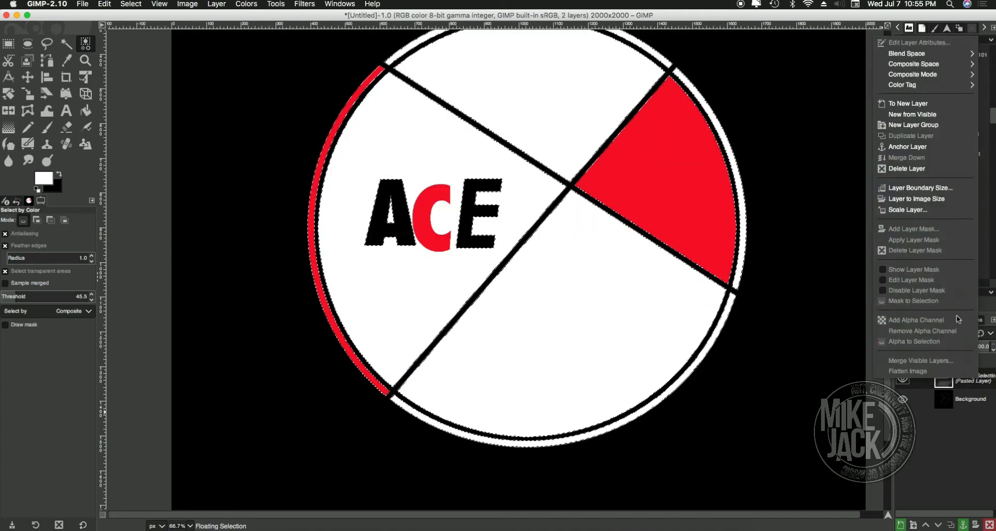
click(914, 105)
- With the pasted layer hidden, blacken the leftover outlines on the background layer, then show the pasted layer again
click(903, 399)
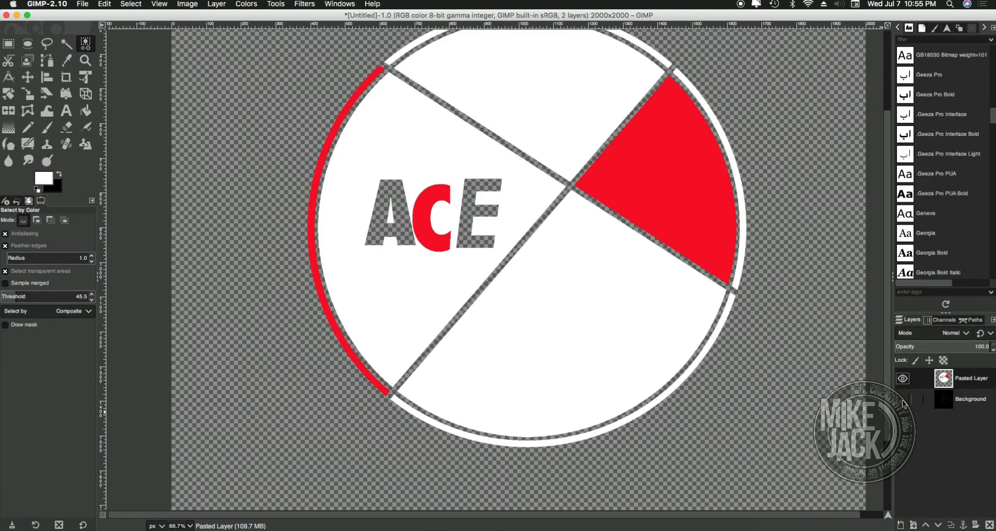
click(903, 399)
click(902, 379)
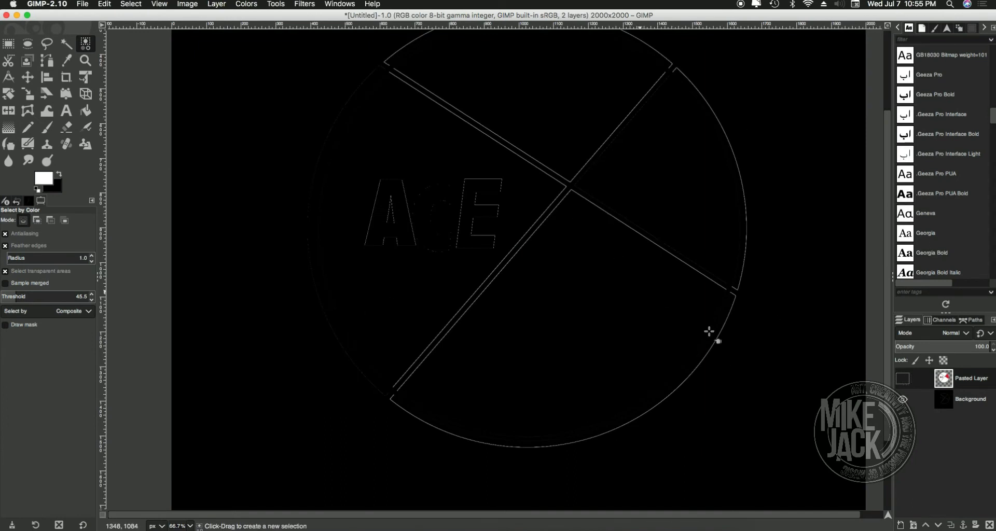
click(983, 401)
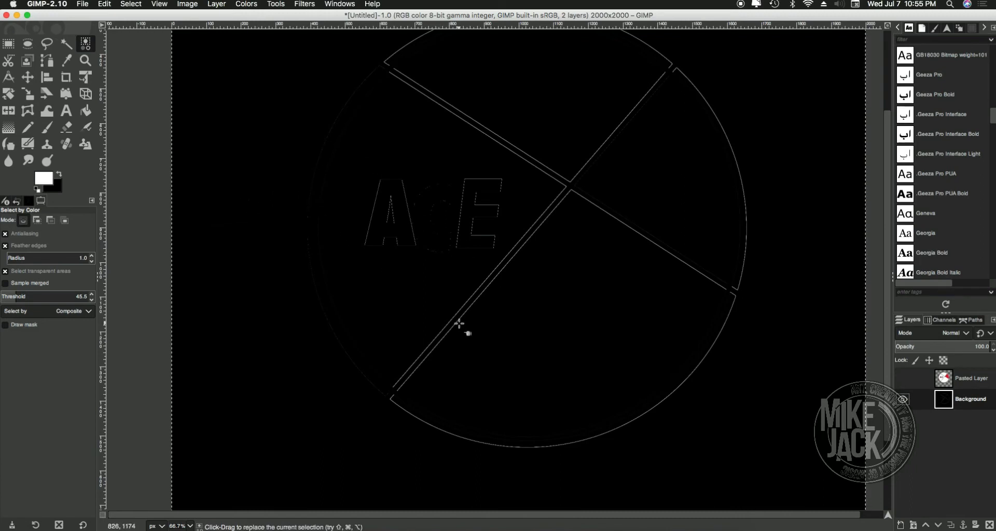
click(460, 327)
click(903, 379)
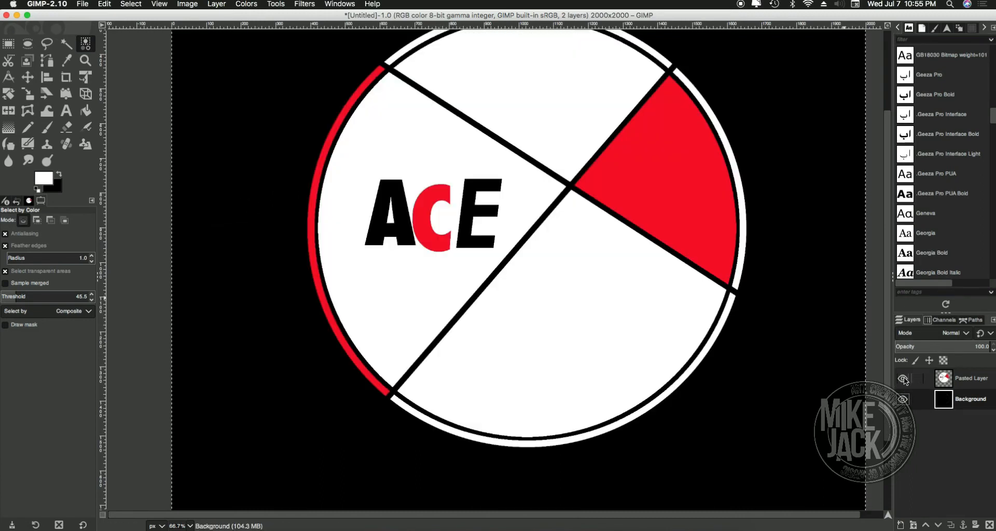
click(903, 379)
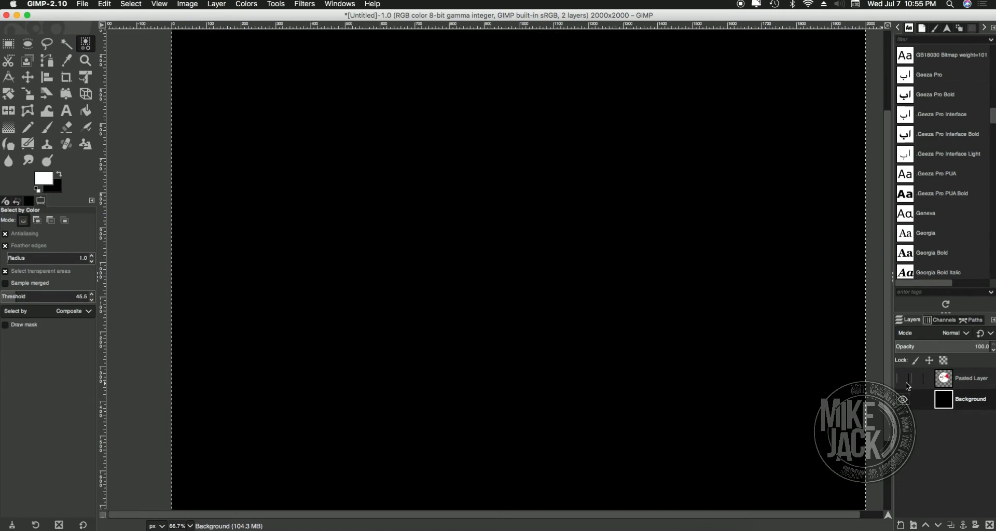
click(903, 379)
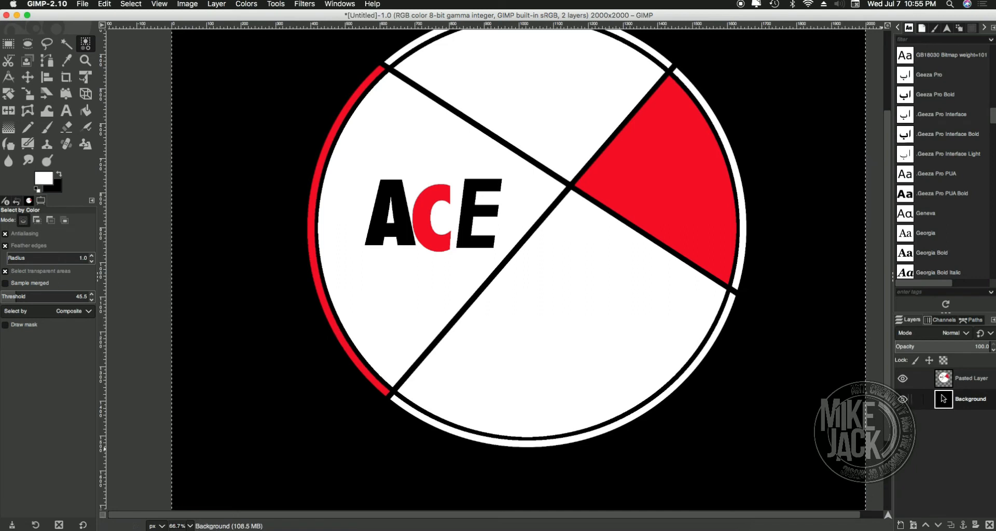
- Select all the red areas on the pasted layer by color: the outer arc, the wedge and the letter C
click(973, 382)
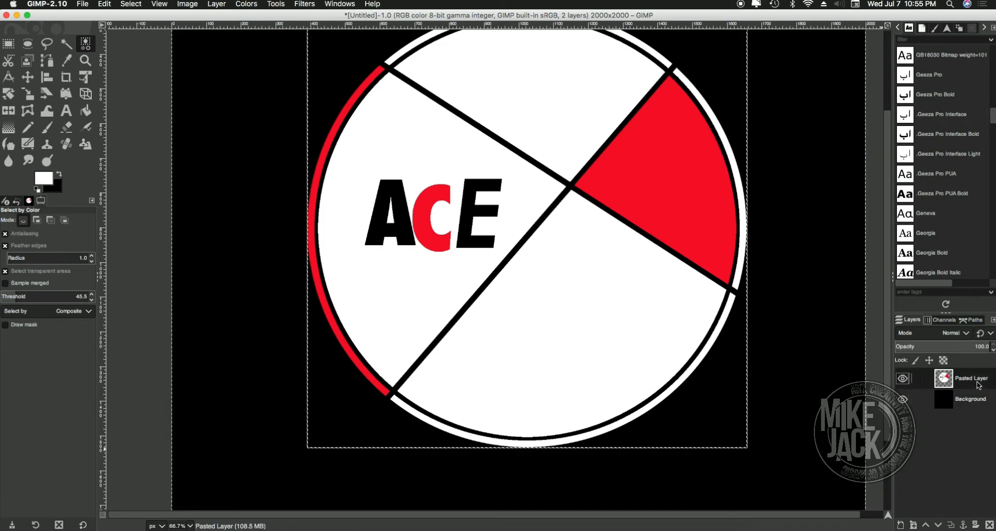
click(333, 325)
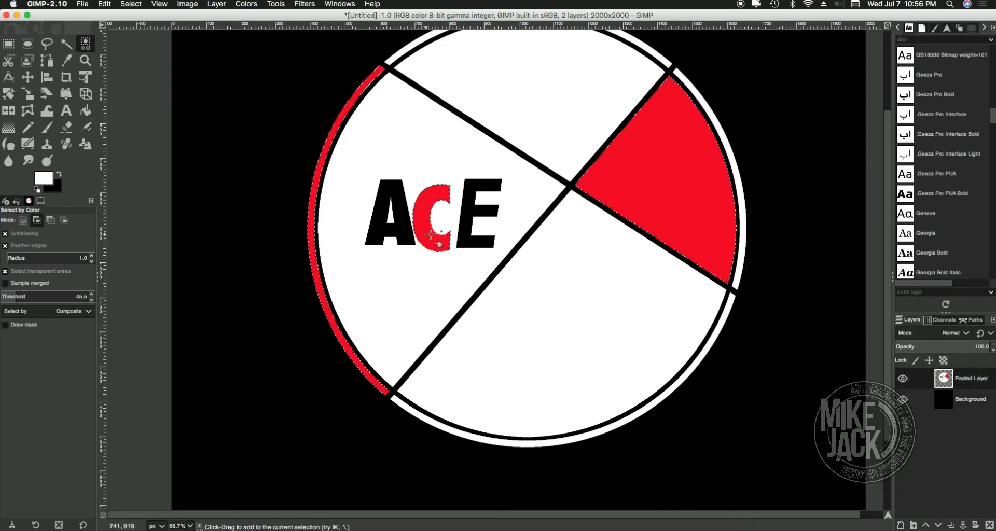
key(super+shift+a)
- Examine the selection edges around the red letter C up close and return to a view of the whole logo
key(z)
drag(749, 305, 703, 246)
super+click(490, 293)
super+click(489, 293)
super+click(489, 293)
super+click(490, 293)
super+click(489, 293)
super+click(490, 293)
super+click(490, 293)
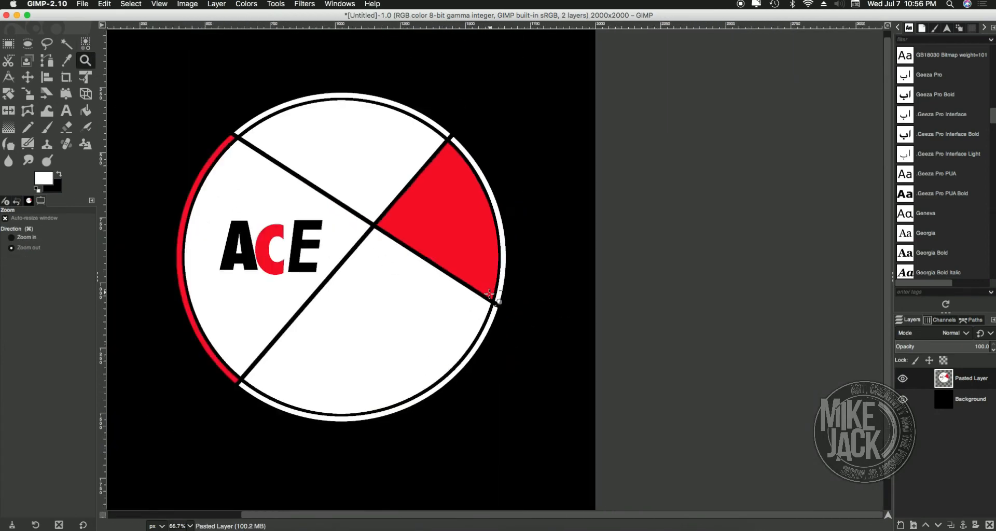
drag(490, 293, 704, 289)
drag(537, 292, 427, 204)
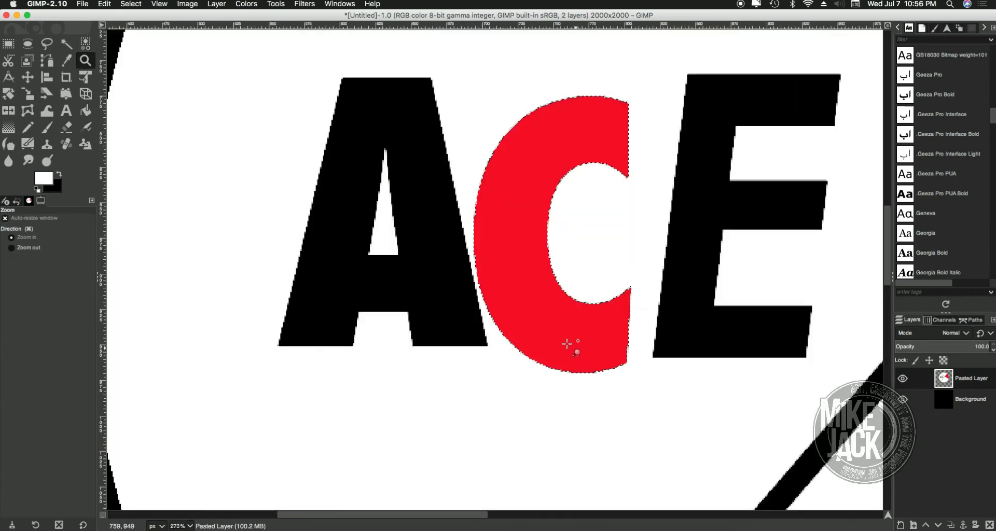
super+click(536, 291)
super+click(536, 290)
super+click(537, 290)
super+click(552, 294)
drag(605, 289, 468, 273)
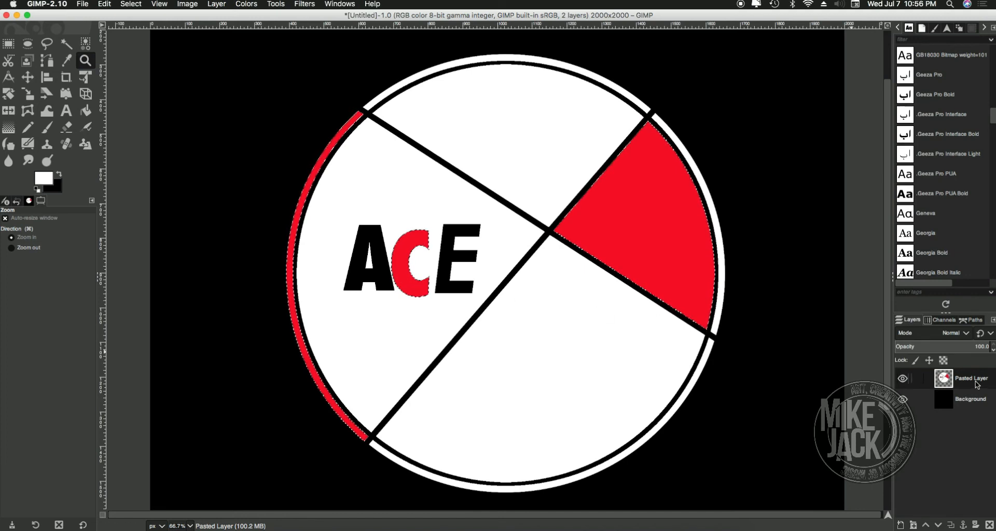
- Create a transparent layer named "SINGLE WHITE STROKE" and fill the selected arc, wedge and letter C with white on it
click(222, 5)
click(224, 13)
key(Return)
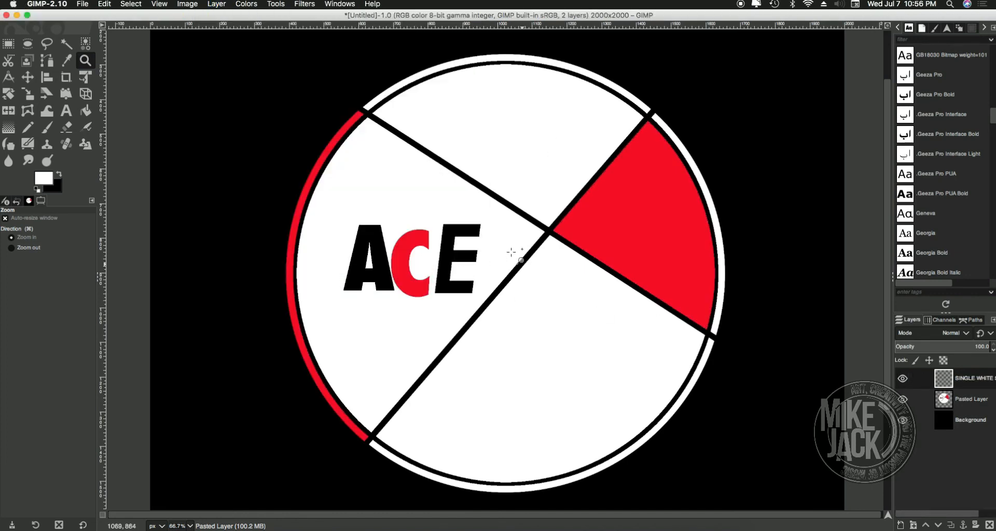
click(88, 110)
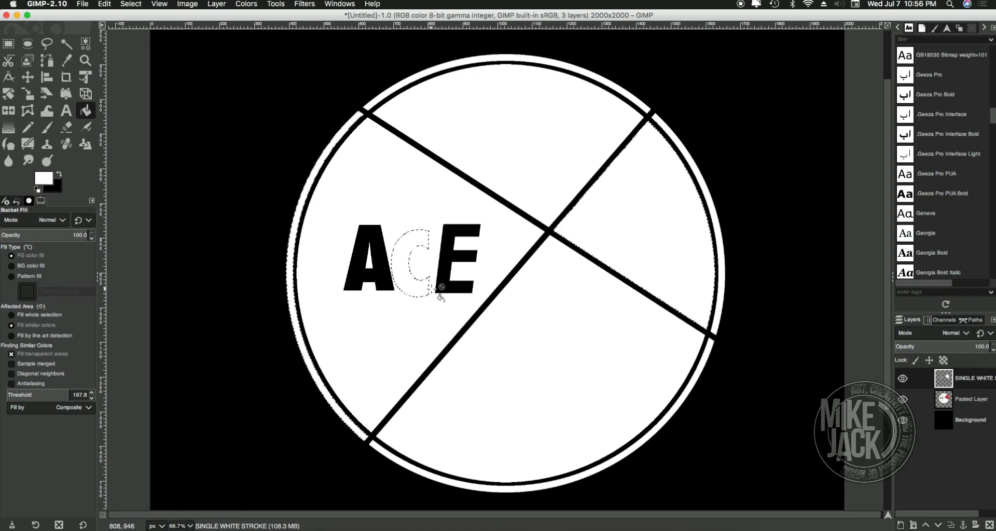
- Compare the logo with and without the "SINGLE WHITE STROKE" layer, leaving that layer hidden
click(902, 379)
click(902, 379)
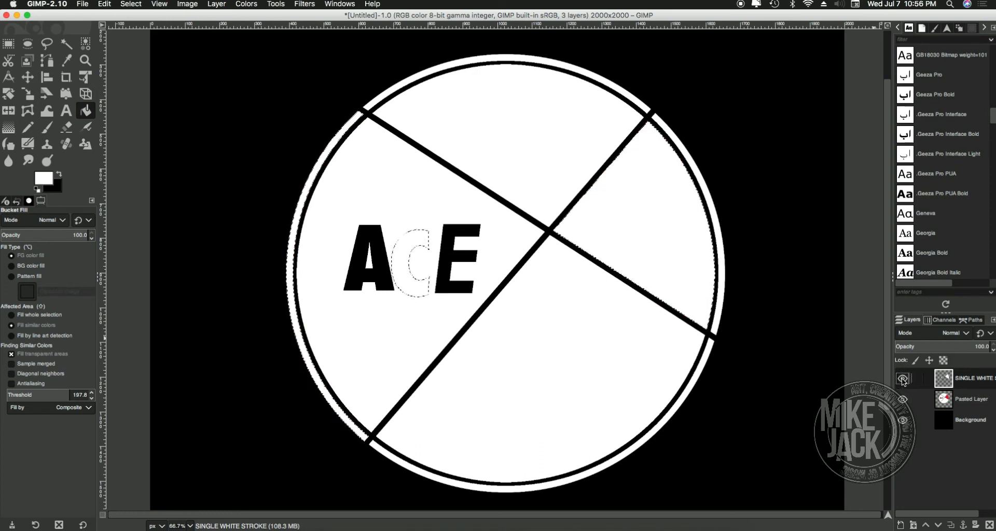
click(903, 380)
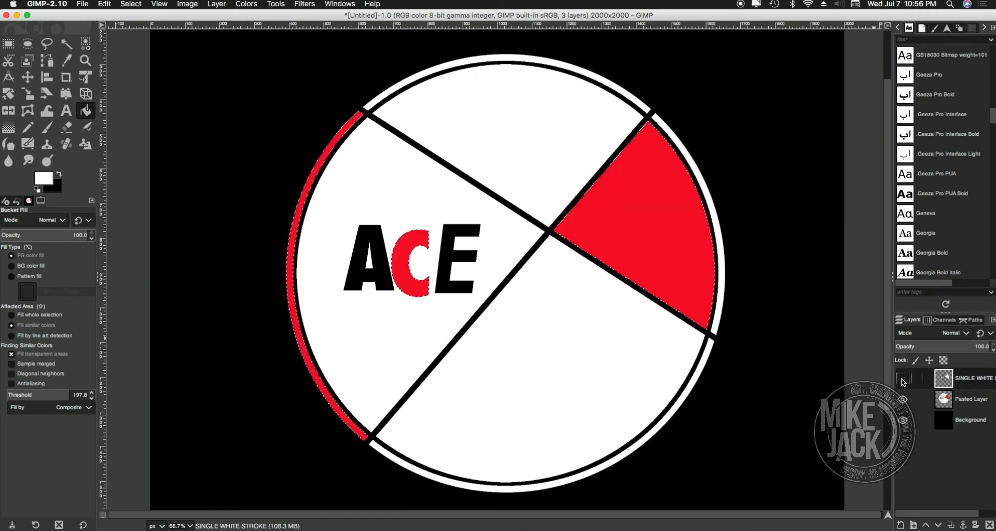
- Toggle the "SINGLE WHITE STROKE" layer's visibility to recheck its coverage of the red areas, then hide it and make Pasted Layer active
click(902, 380)
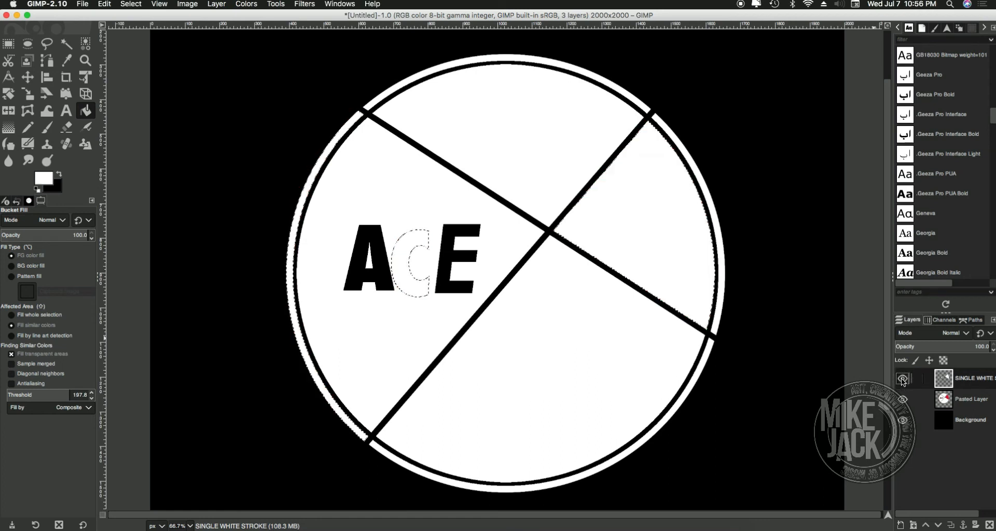
click(902, 379)
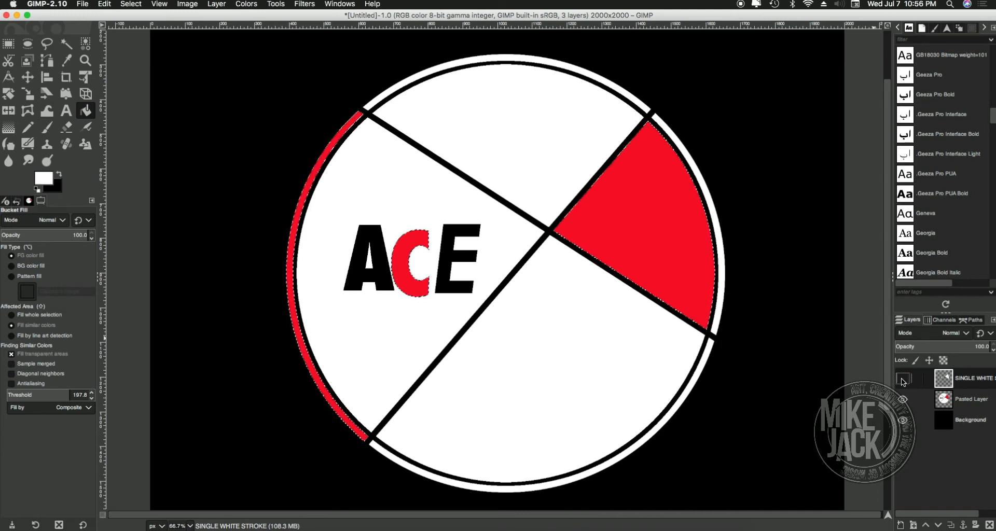
click(902, 380)
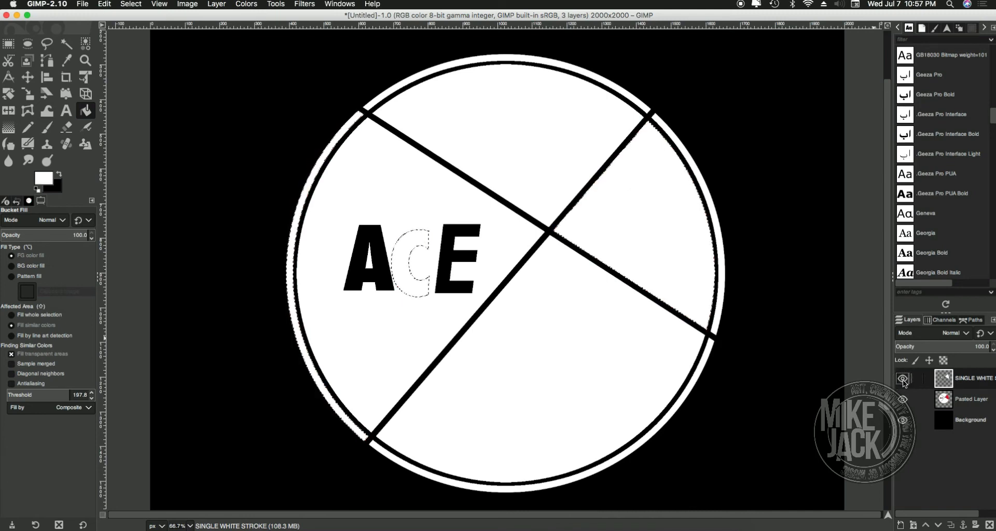
click(903, 380)
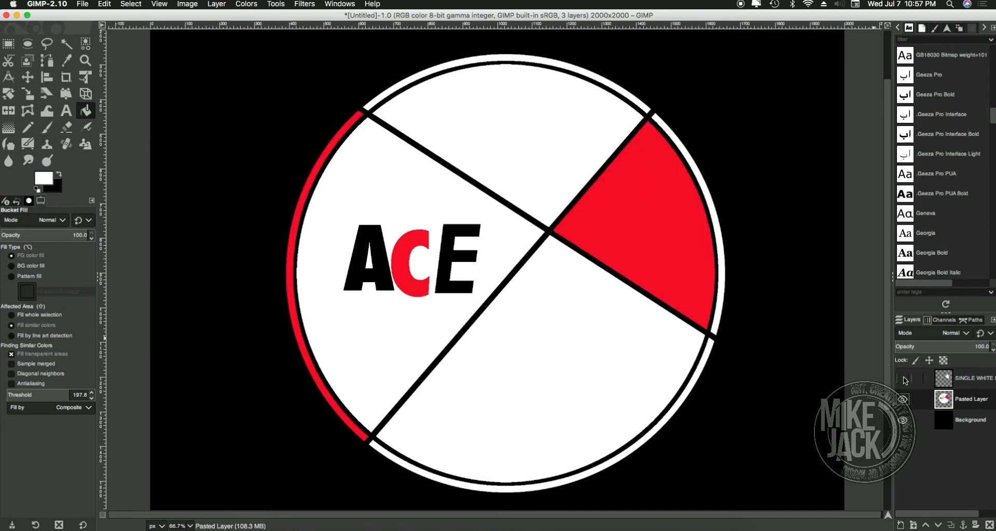
click(903, 379)
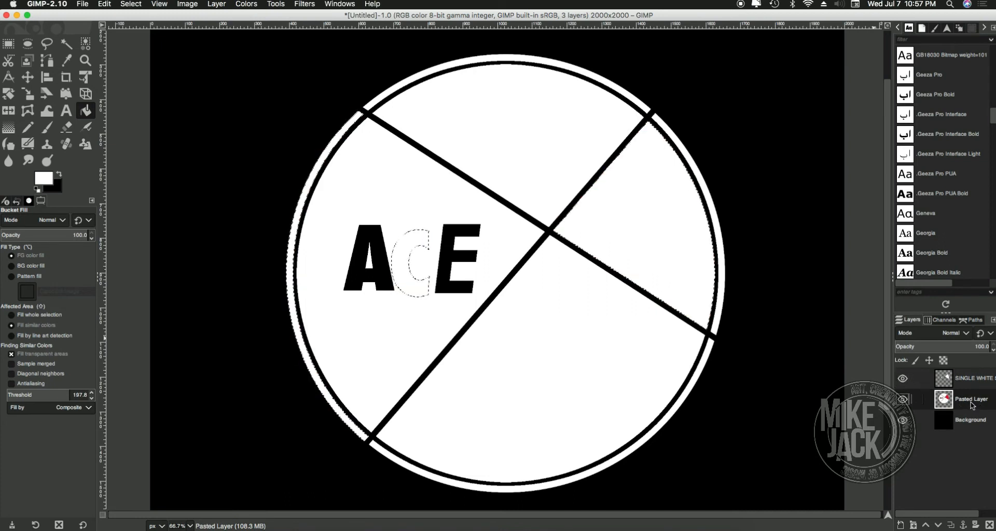
click(902, 379)
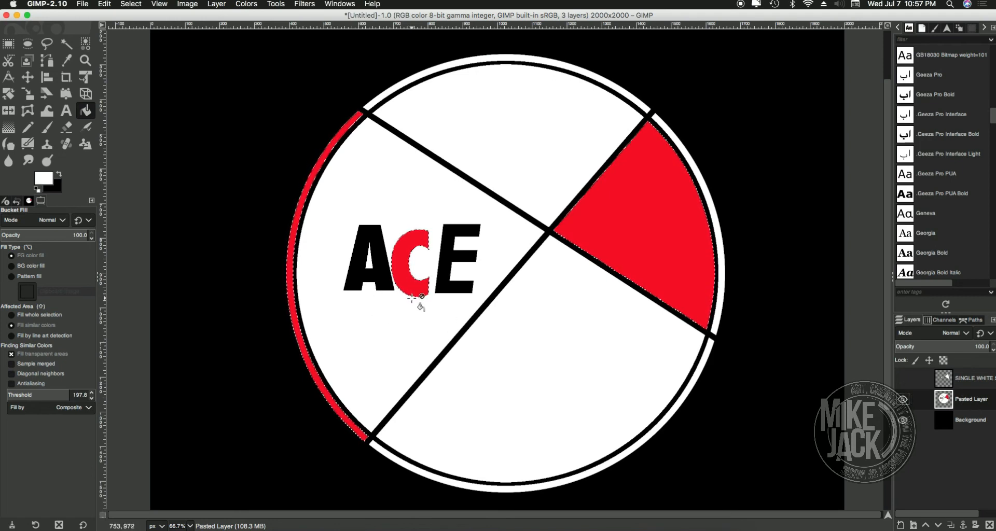
- Cut the selected red arc, wedge and letter C from the pasted layer and paste them as a new layer
click(103, 4)
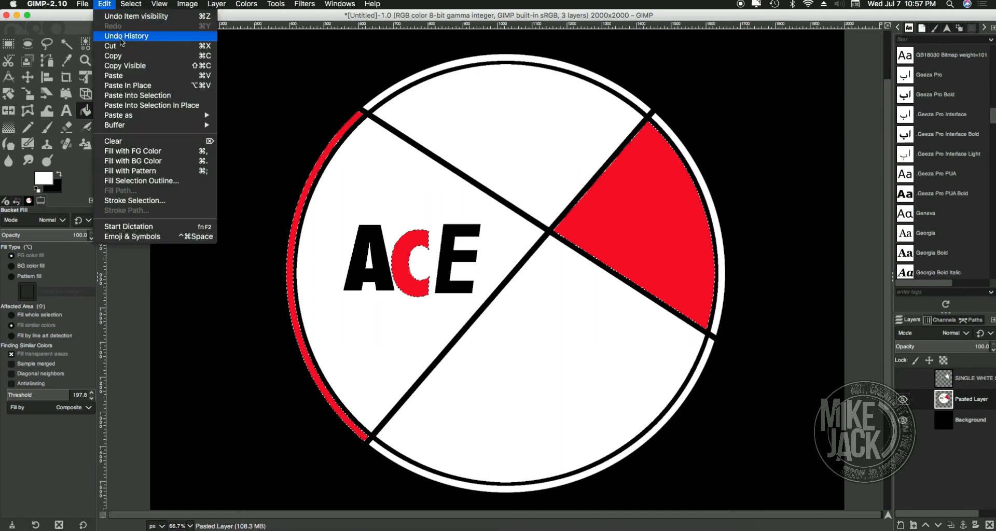
click(573, 340)
key(super+x)
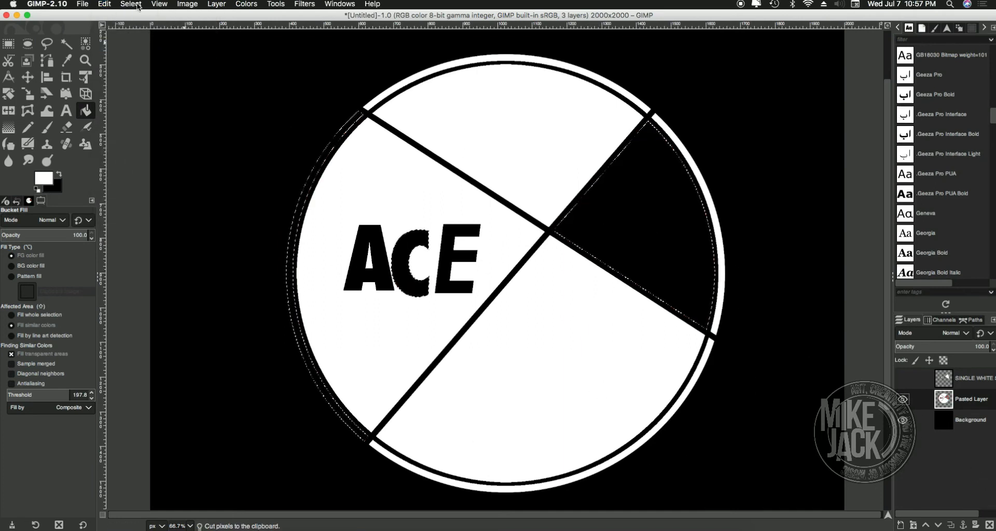
click(104, 4)
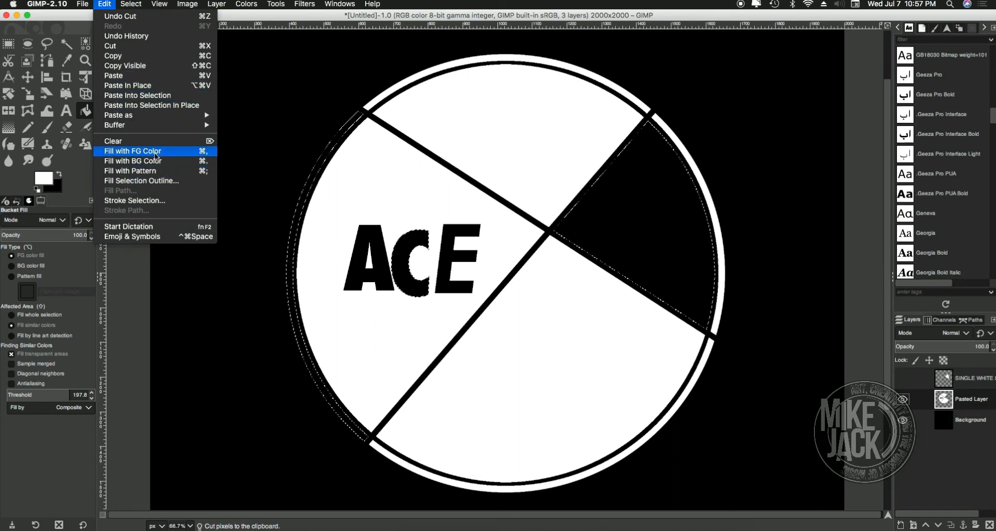
click(126, 77)
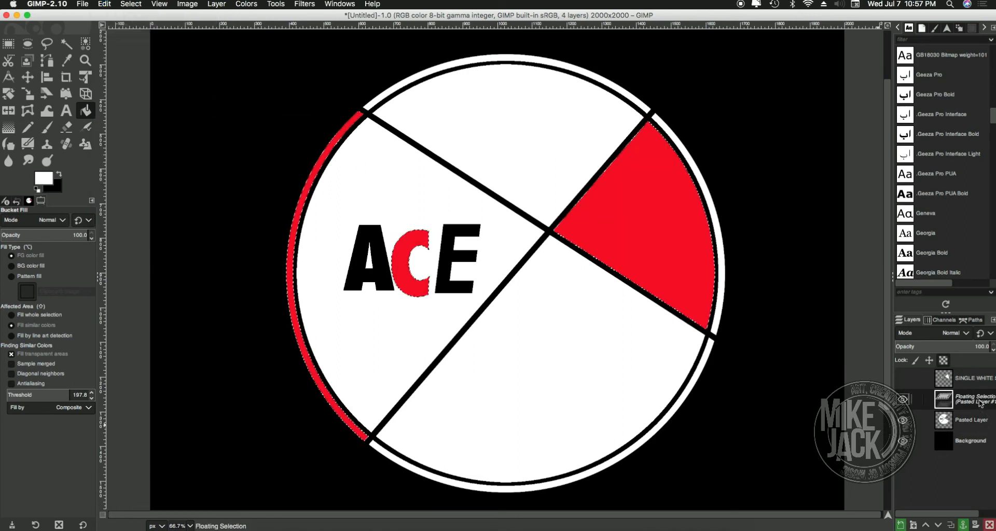
right_click(987, 410)
click(919, 126)
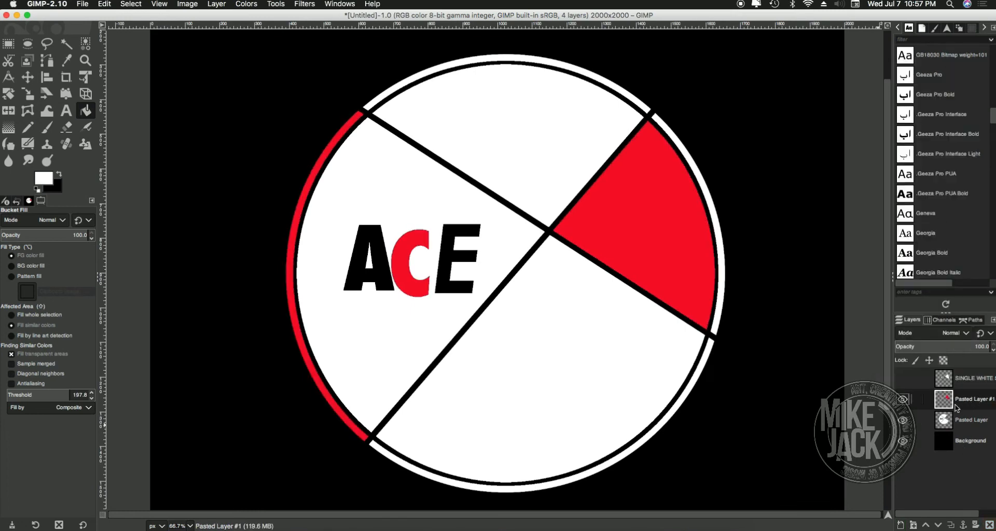
- Move the "SINGLE WHITE STROKE" layer below the red layer, hide the red layer and merge the white stroke down into Pasted Layer
click(902, 378)
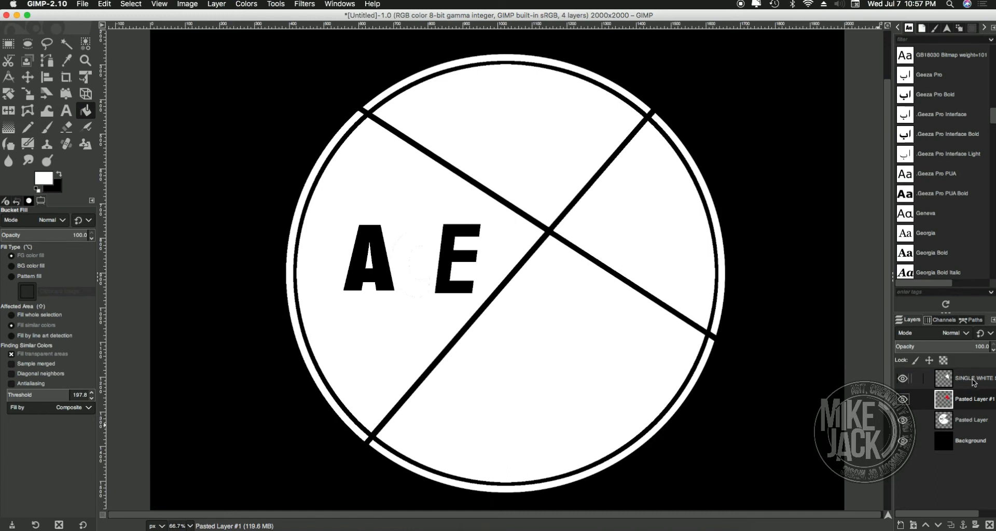
drag(972, 382, 969, 420)
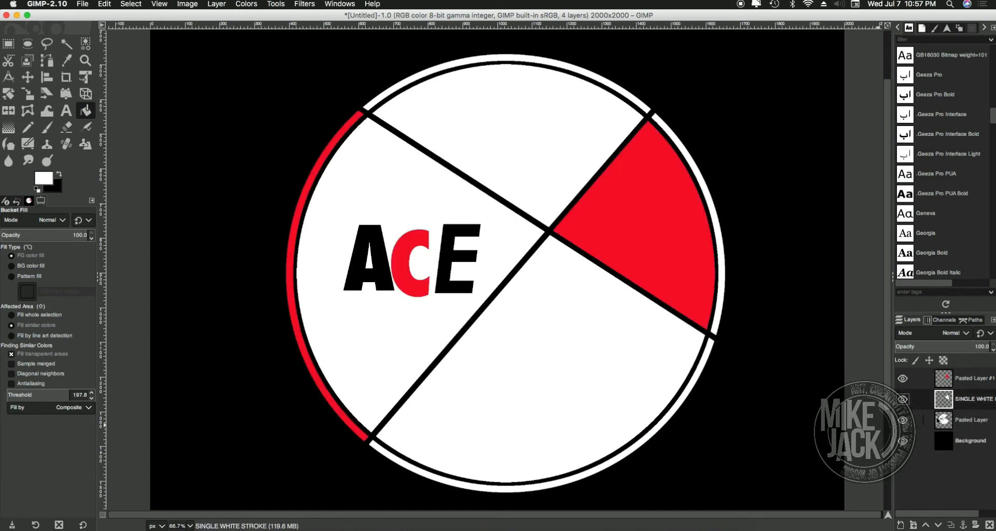
click(903, 378)
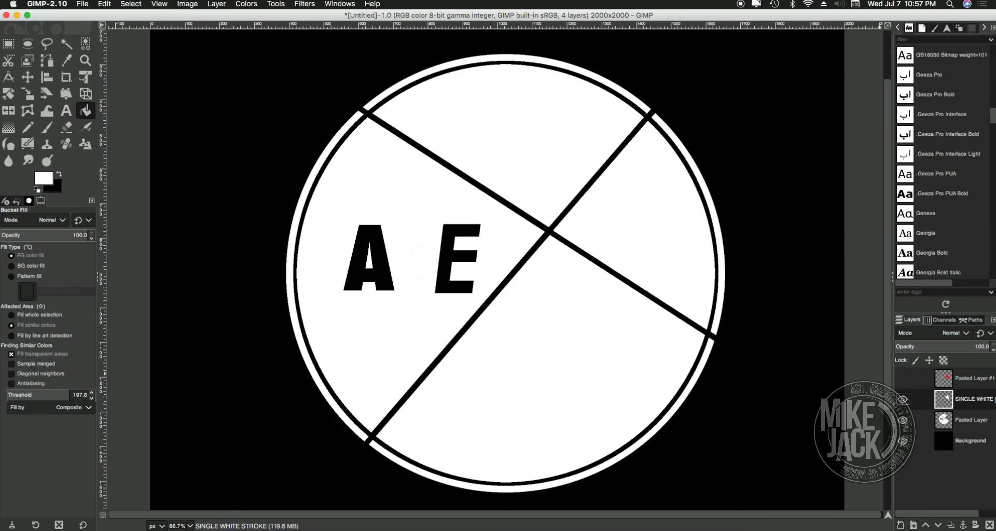
right_click(968, 403)
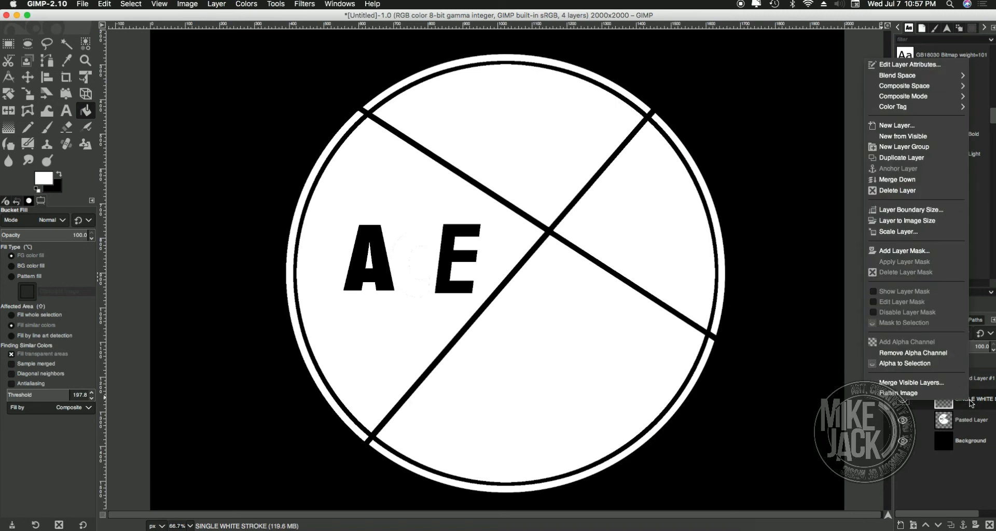
click(912, 182)
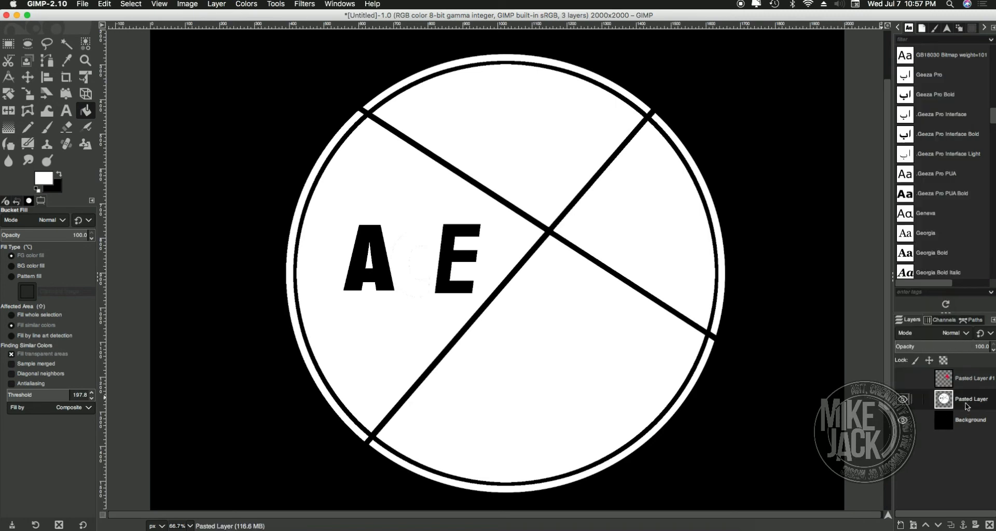
- Inspect the merged white layer and the red layer separately, then show both together
click(903, 400)
click(902, 399)
click(903, 400)
click(902, 378)
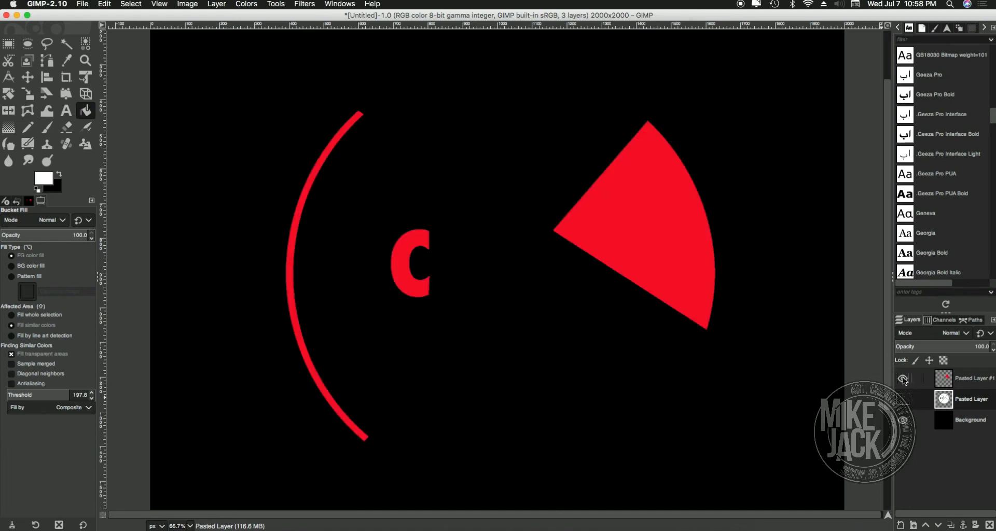
click(903, 378)
click(902, 400)
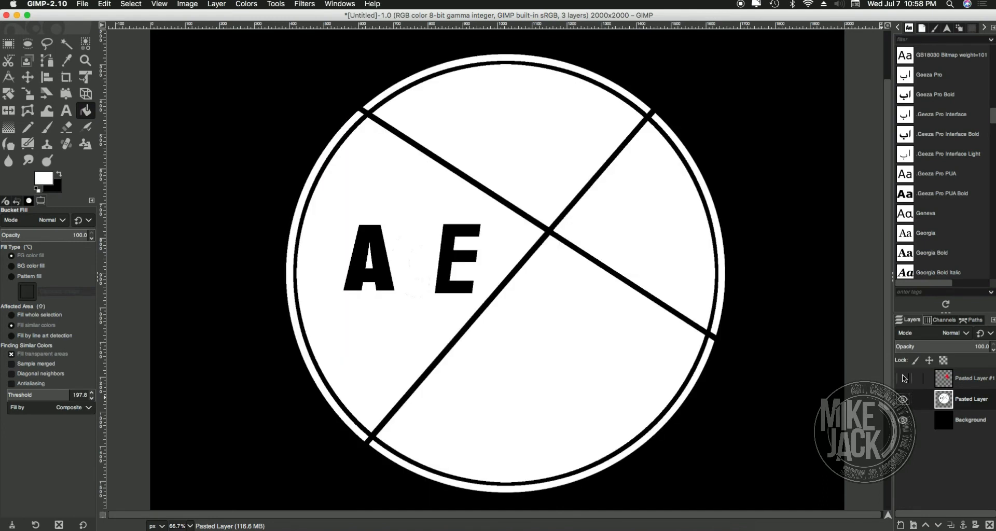
click(903, 379)
- Select all the red shapes on Pasted Layer #1 by color
click(966, 378)
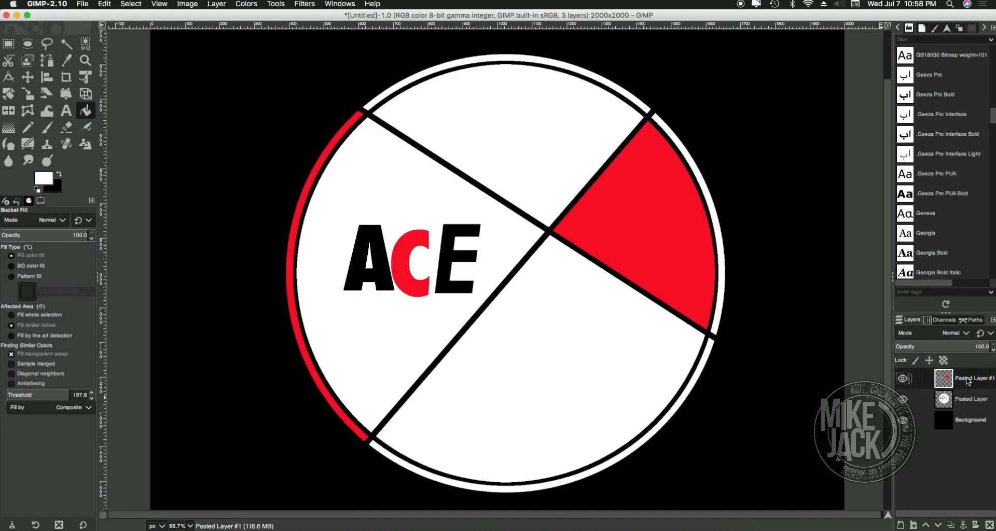
click(86, 45)
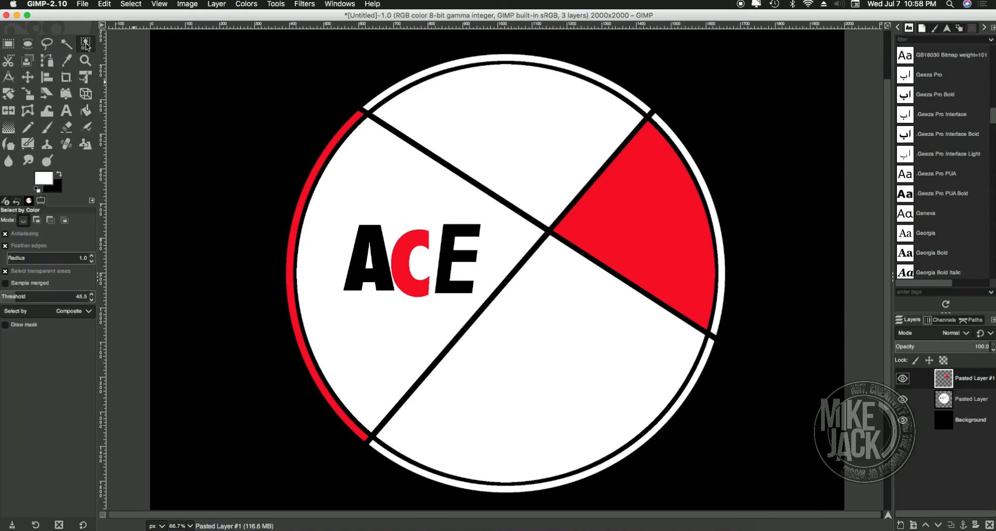
click(648, 249)
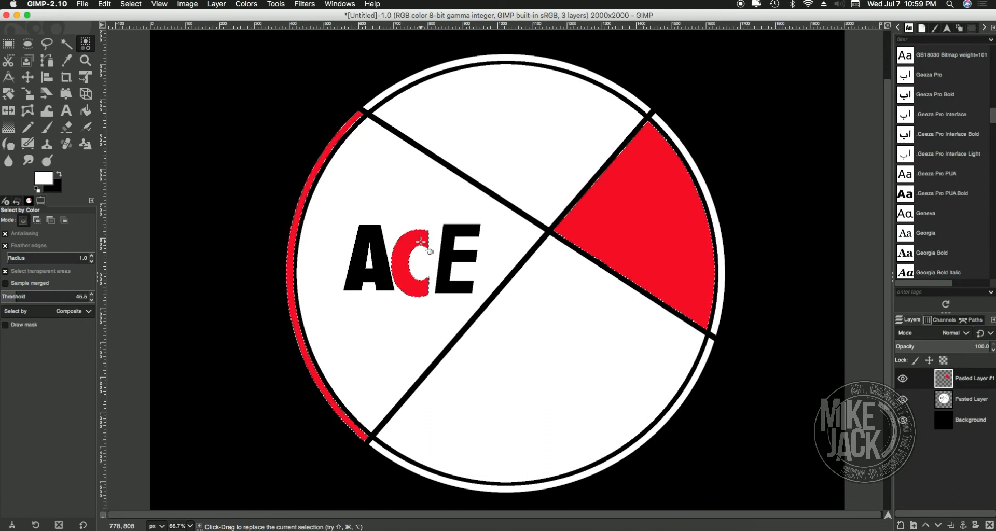
- Make Pasted Layer active with the red layer hidden, and shrink the selection by 3 px
click(970, 399)
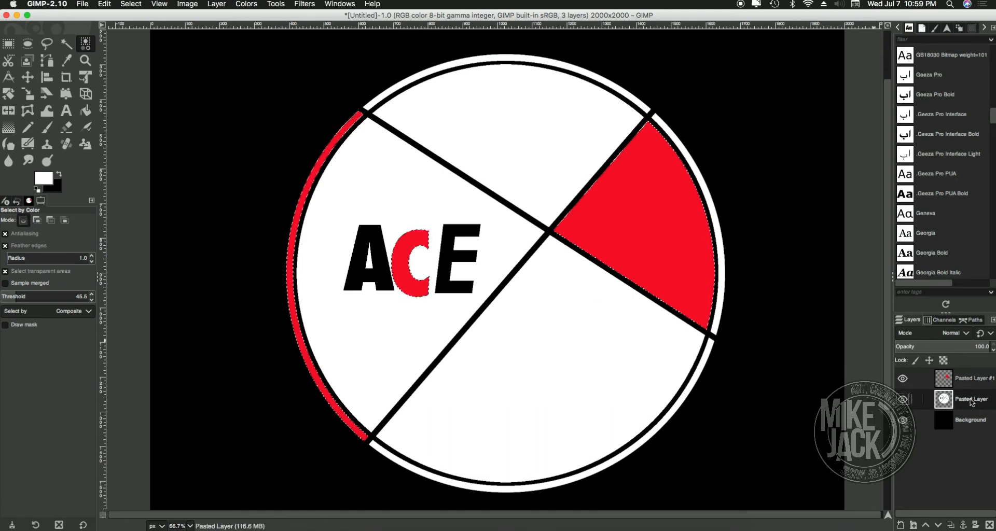
click(902, 378)
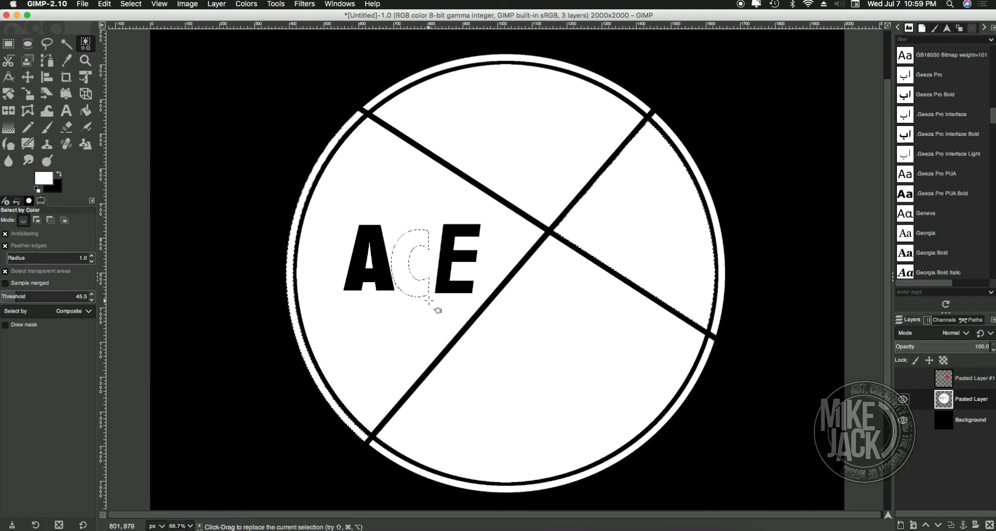
click(130, 4)
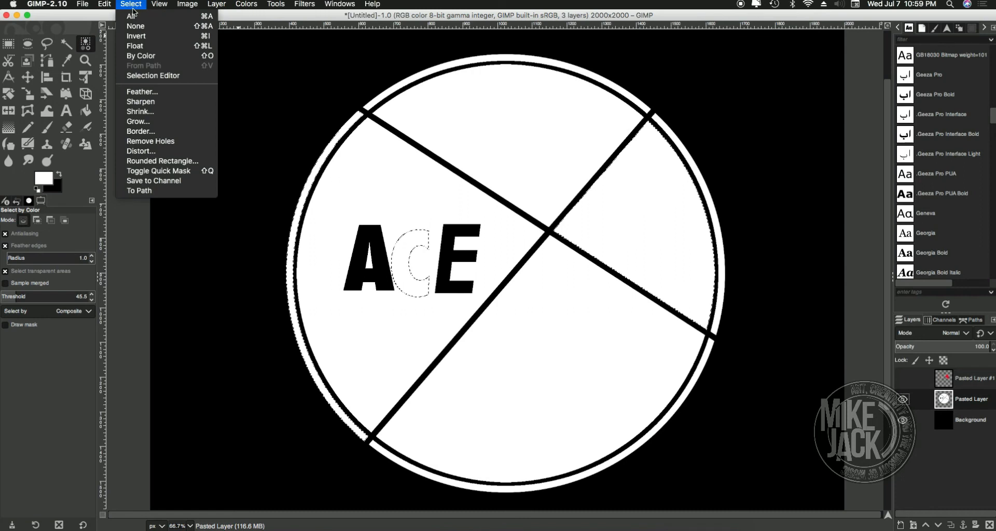
click(141, 111)
click(199, 100)
click(199, 100)
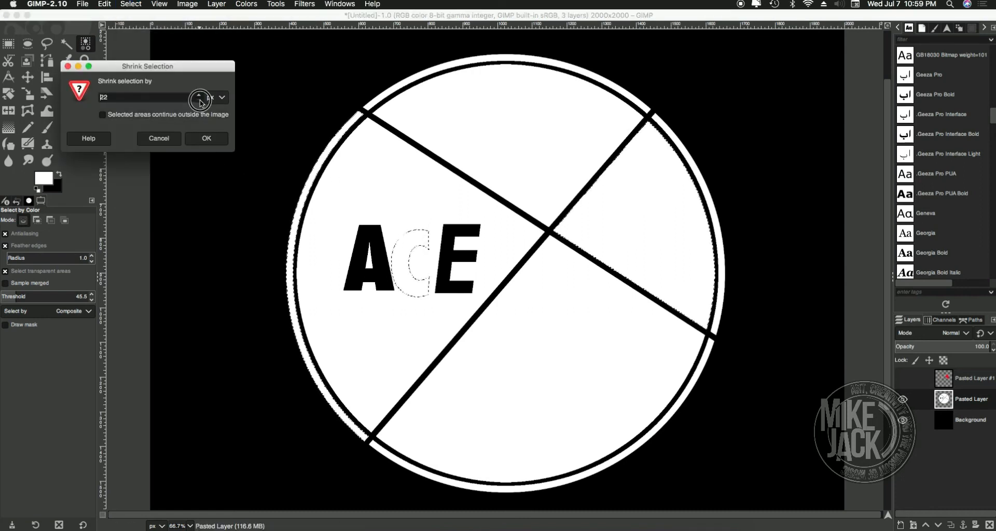
text(3)
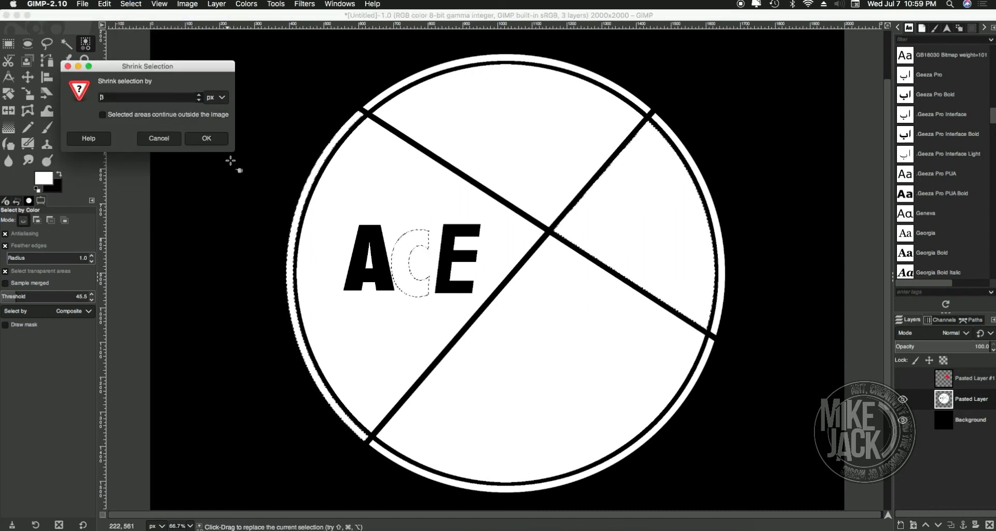
click(207, 139)
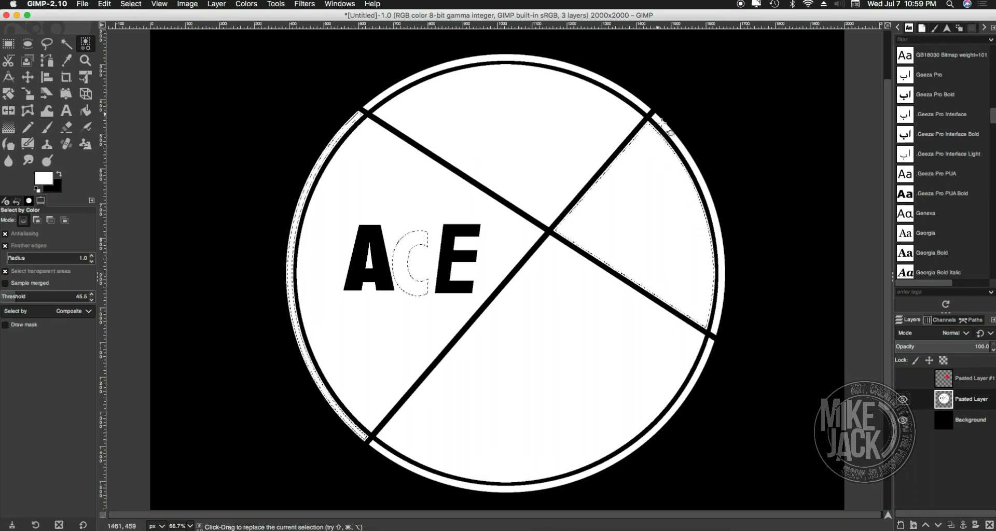
- Try erasing the white outer arc inside the shrunk selection on Pasted Layer with an enlarged eraser brush
click(905, 380)
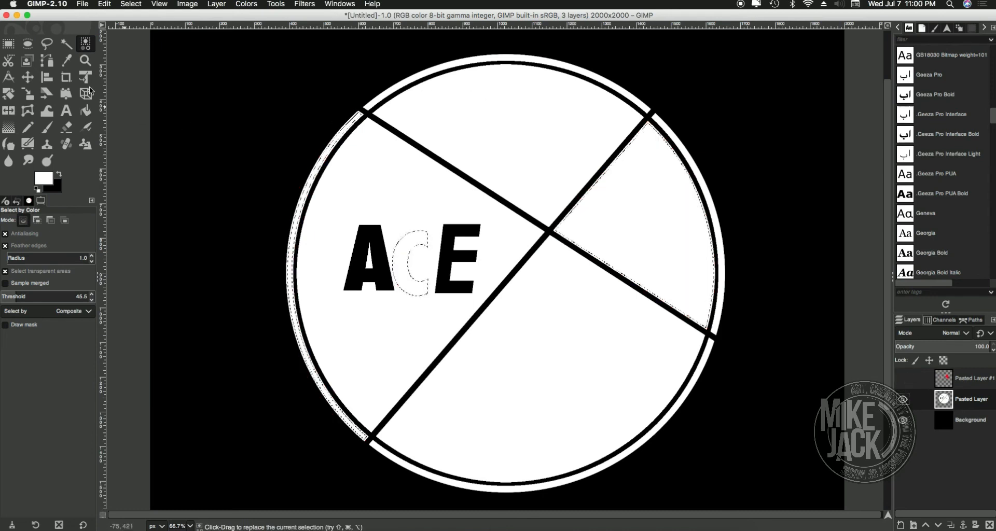
click(65, 127)
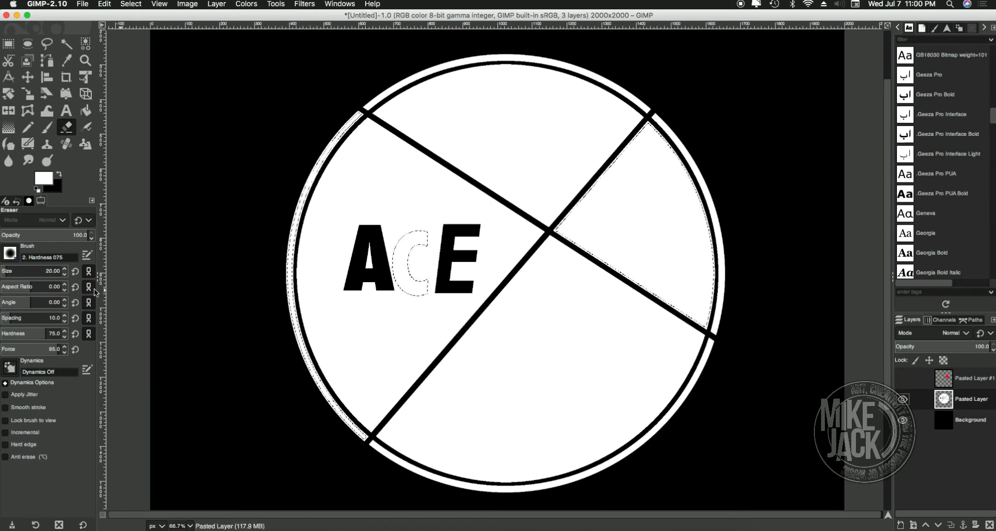
click(65, 269)
click(65, 270)
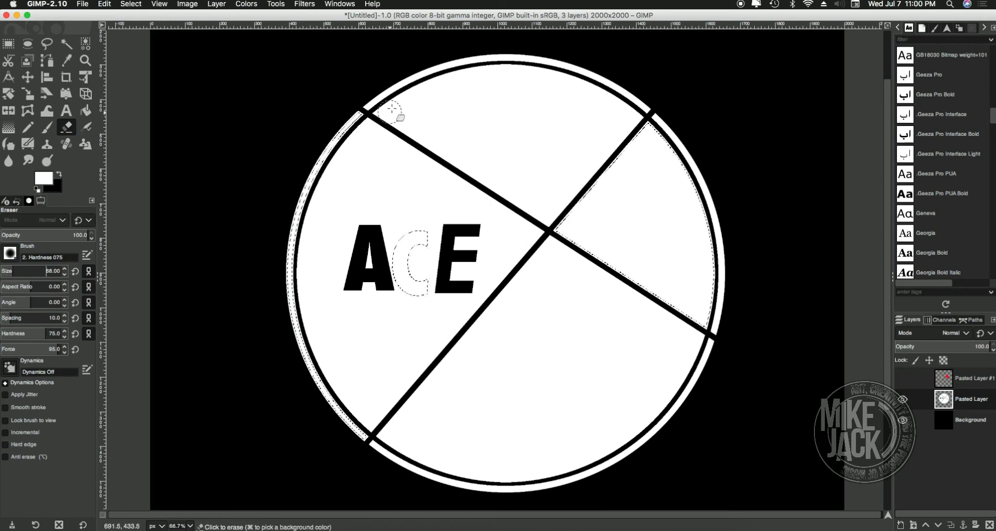
click(65, 269)
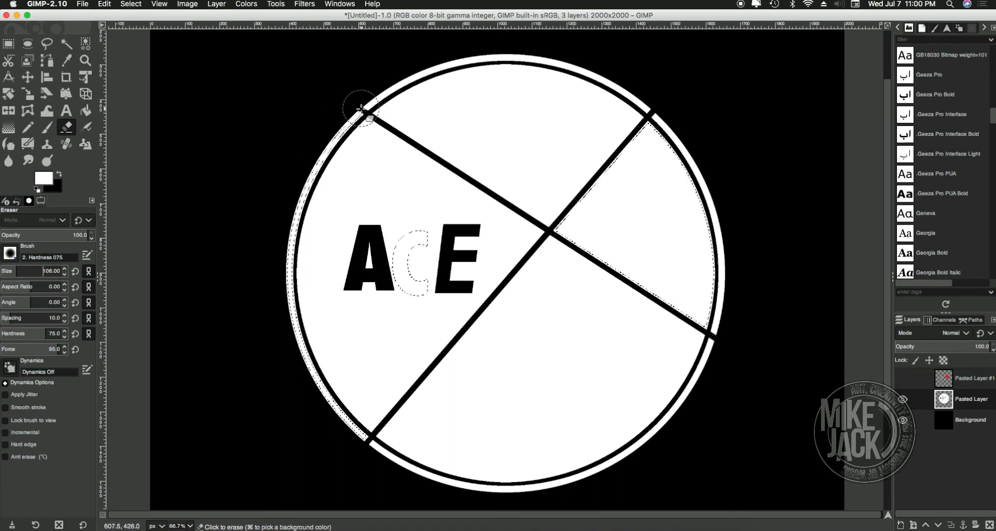
drag(355, 96, 306, 208)
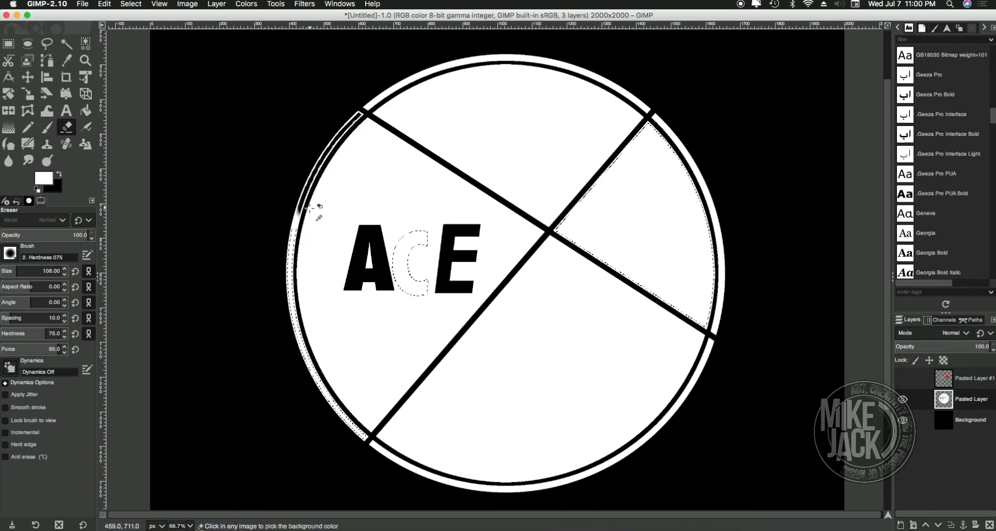
- Invert the selection, try erasing around the upper end of the outer arc, and undo the erasing
click(131, 4)
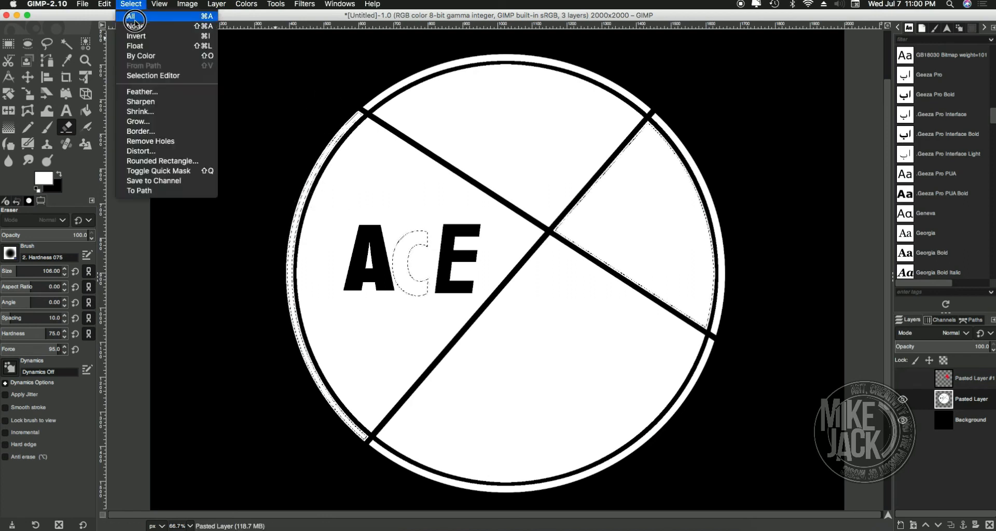
click(139, 32)
drag(365, 109, 342, 138)
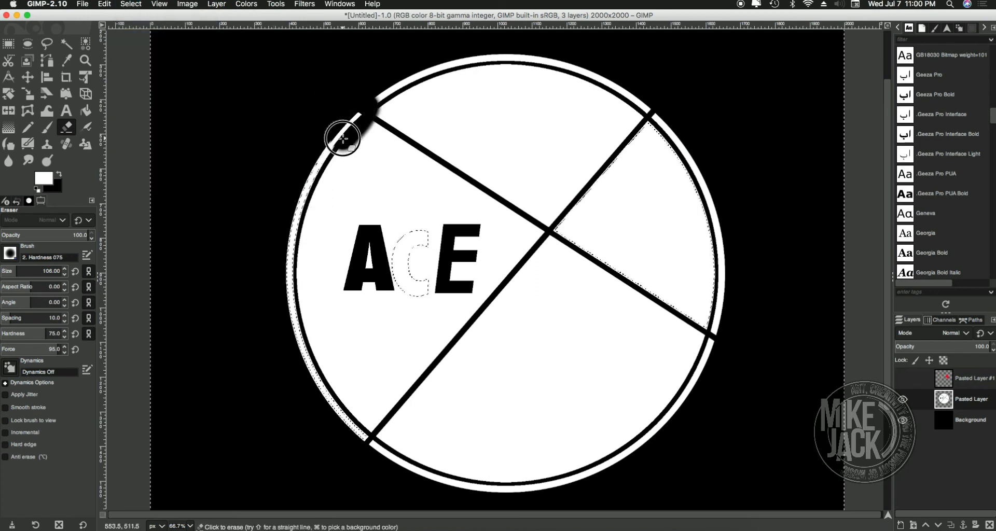
key(super+z)
- Set the eraser brush size to 14 for detailed trimming at the upper end of the outer arc on Pasted Layer
key(z)
click(351, 123)
click(351, 123)
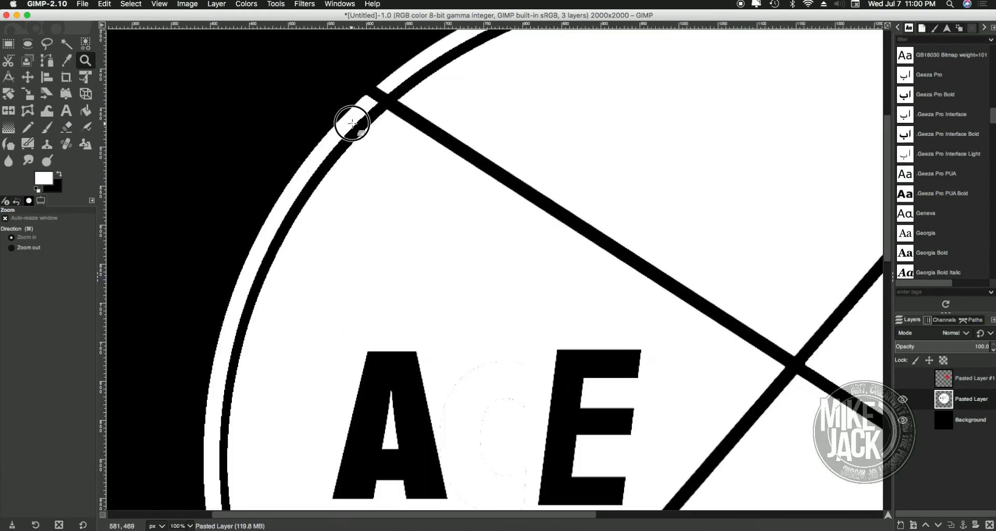
click(351, 123)
scroll(410, 122, left, 3)
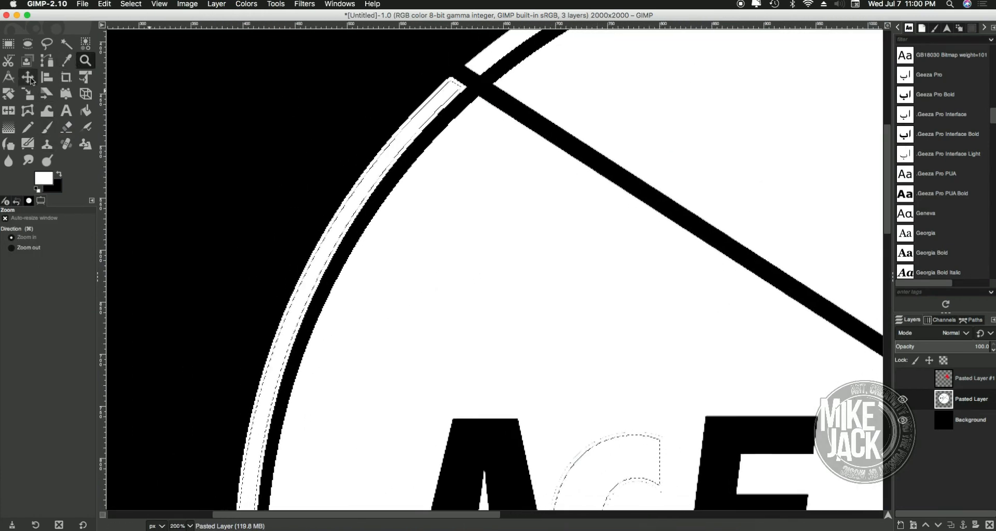
key(shift+e)
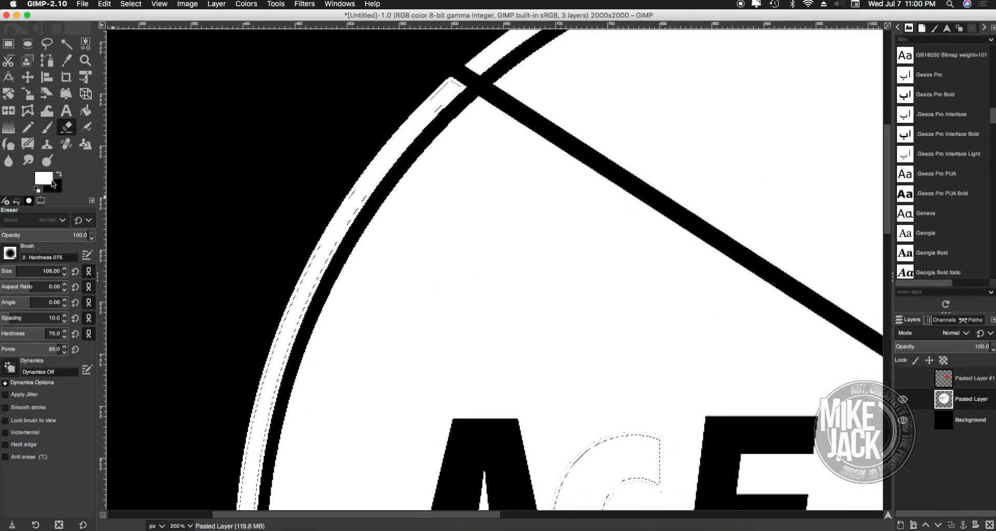
click(65, 274)
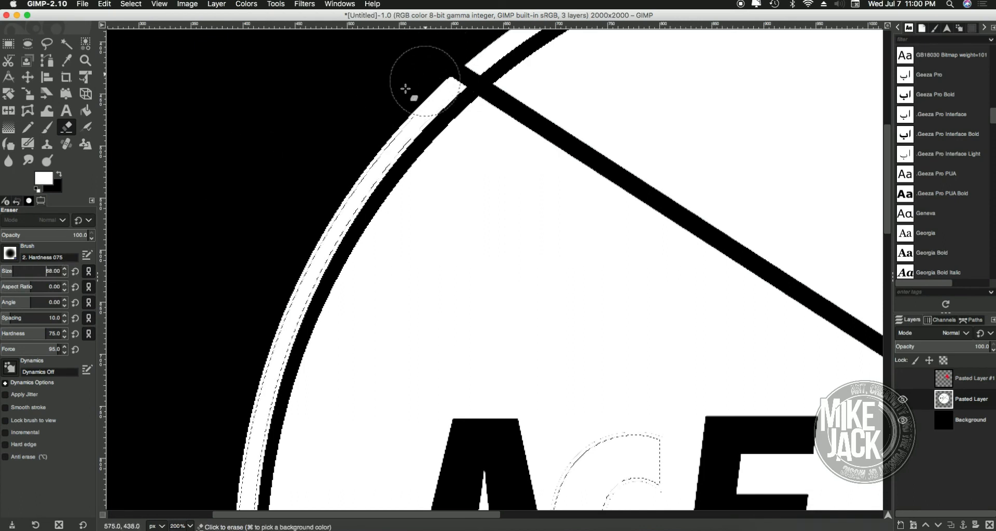
click(65, 274)
click(65, 274)
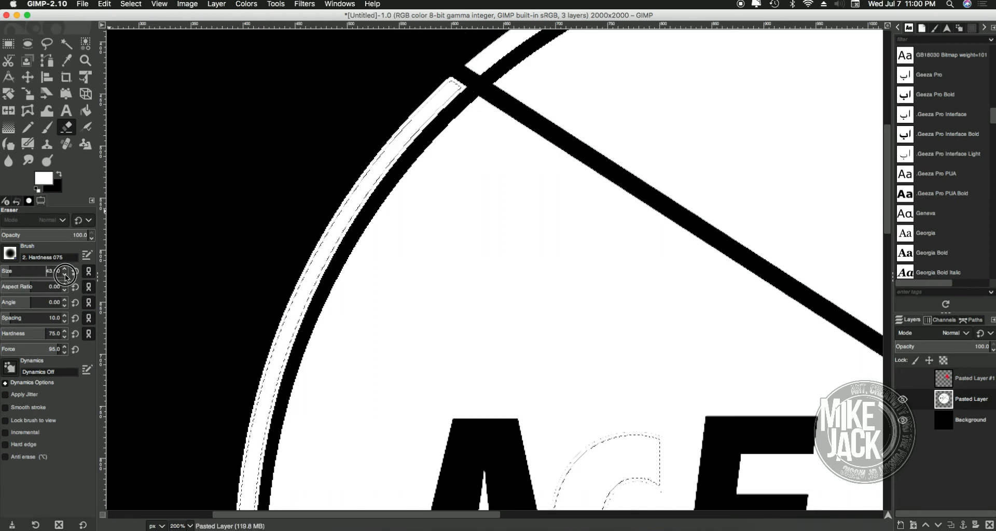
- Erase the white rim across the outer arc's upper end and along the upper stretch of its inner edge, using straight eraser segments
drag(441, 86, 463, 87)
shift+click(412, 134)
shift+click(374, 185)
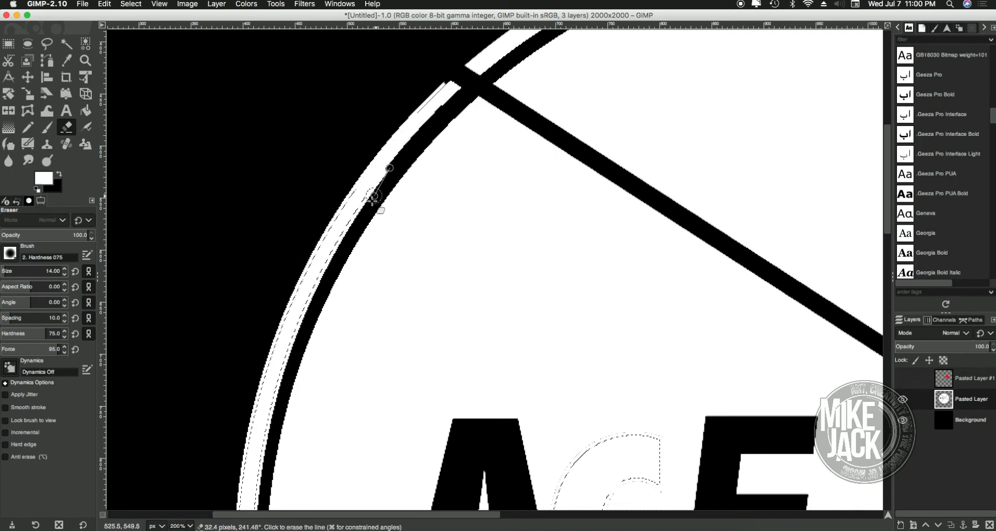
shift+click(352, 227)
shift+click(322, 280)
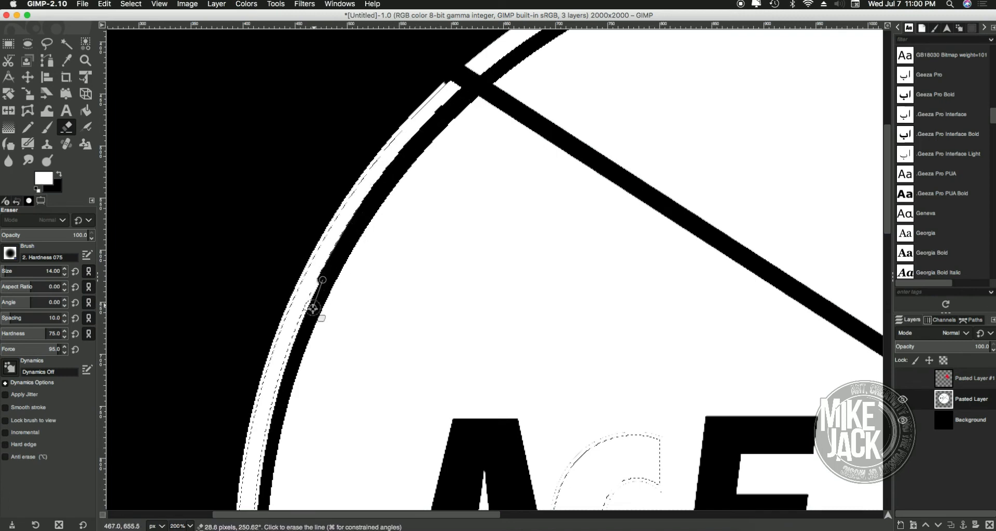
shift+click(298, 329)
- Erase the white rim along the middle stretch of the outer arc's inner edge, beside the letter A
scroll(305, 315, down, 4)
scroll(305, 314, down, 4)
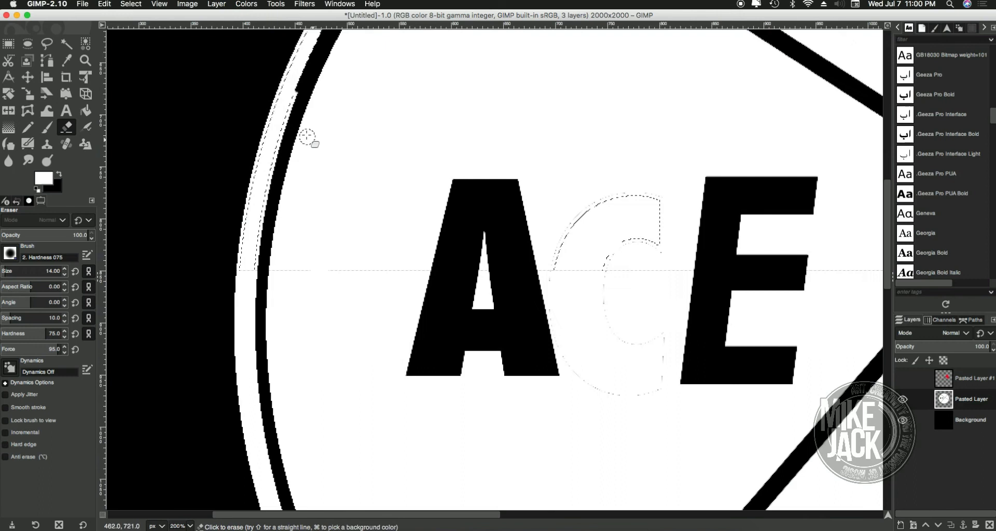
shift+click(267, 197)
shift+click(255, 266)
shift+click(254, 382)
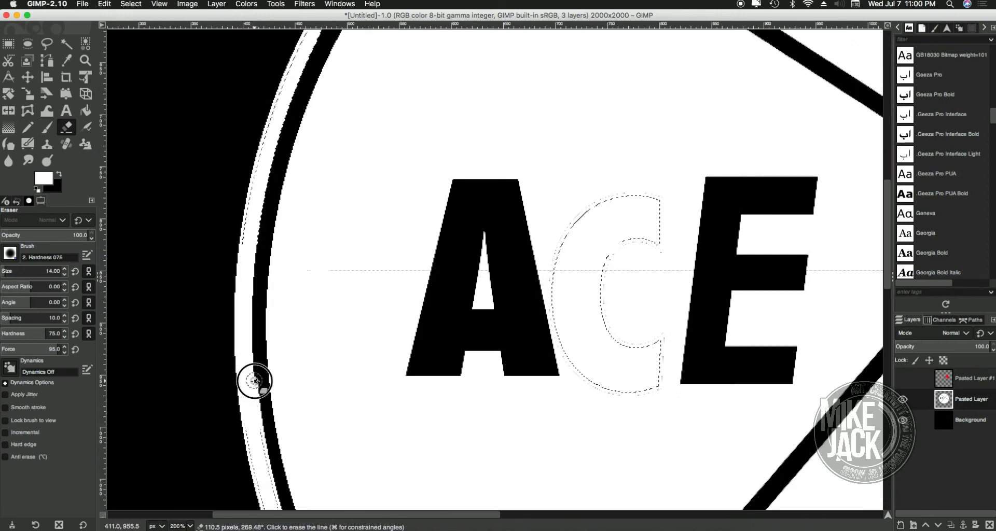
shift+click(265, 443)
- Erase the white rim along the lower stretch of the arc's inner edge and across the arc's lower end
scroll(265, 443, down, 10)
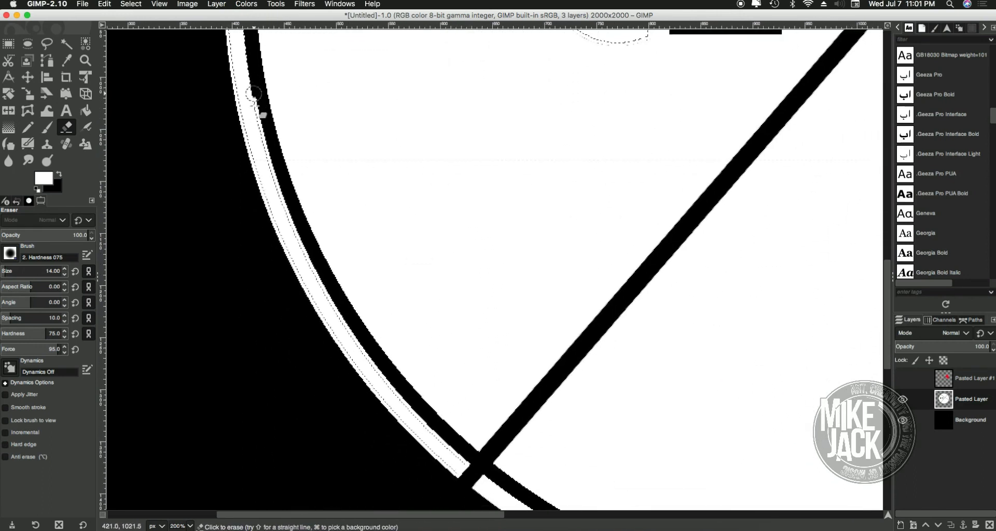
shift+click(305, 258)
shift+click(417, 433)
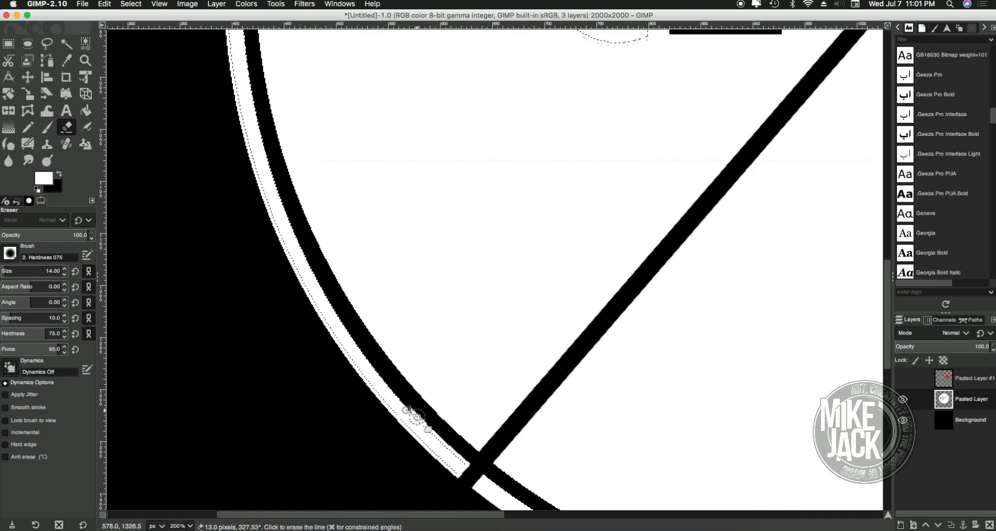
shift+click(439, 441)
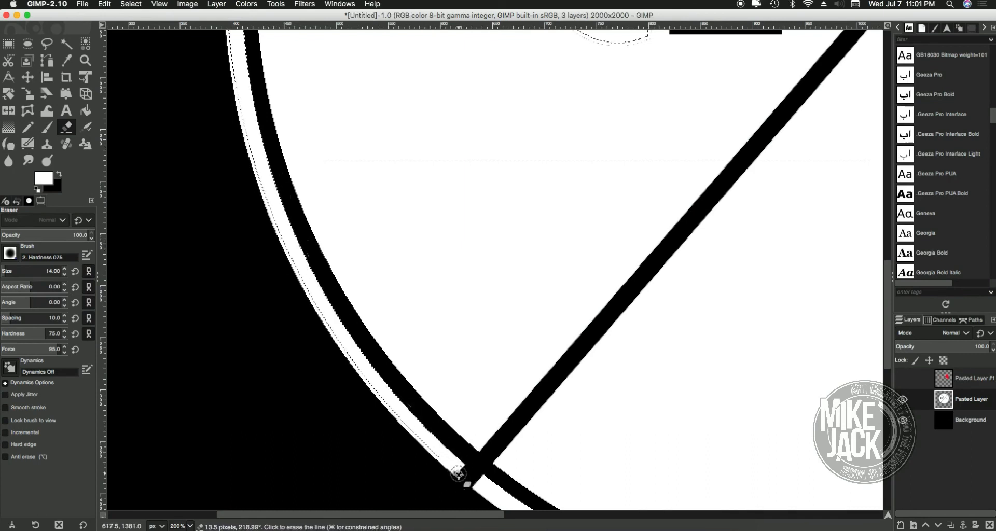
shift+click(457, 475)
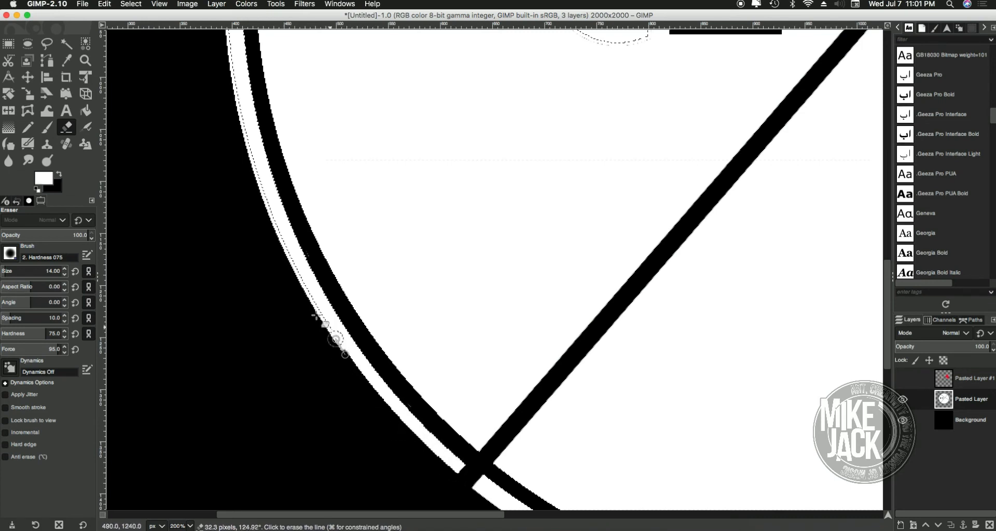
- Erase the white rim along the arc's whole outer edge, from its lower end back up to its upper end
shift+click(293, 268)
shift+click(244, 149)
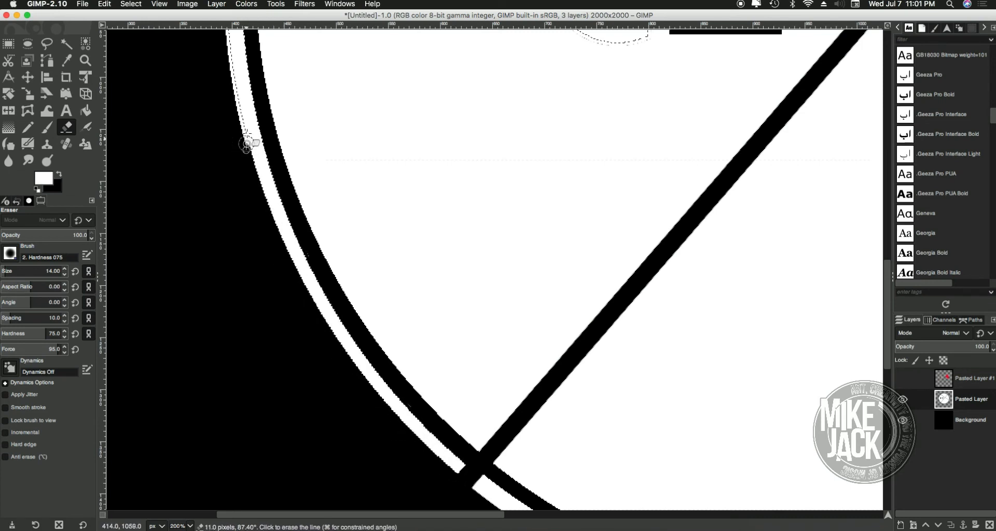
shift+click(229, 55)
drag(233, 60, 319, 407)
shift+click(313, 275)
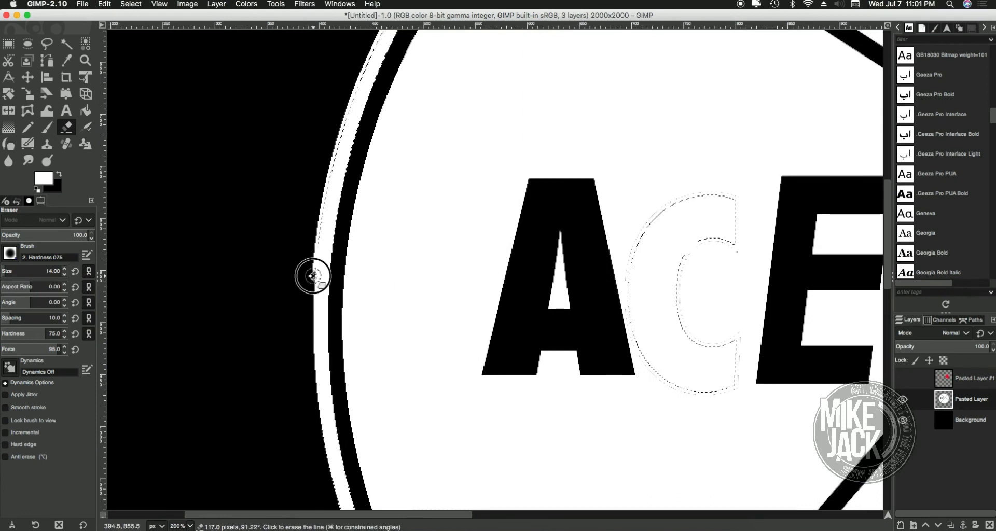
shift+click(326, 180)
shift+click(371, 52)
drag(364, 85, 325, 297)
shift+click(382, 169)
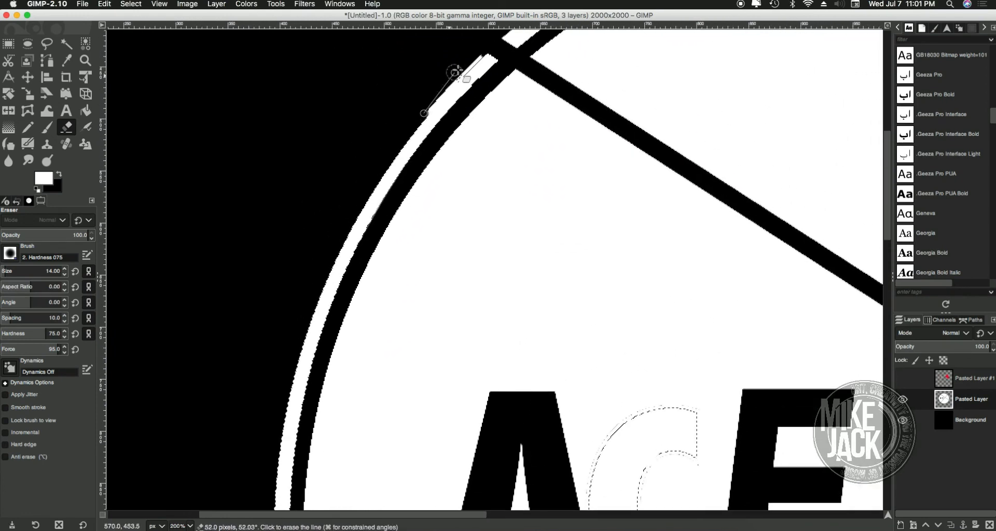
shift+click(482, 53)
- Erase the white rim along the lower diagonal edge of the right-hand wedge, from the line crossing to the circle
scroll(634, 95, right, 10)
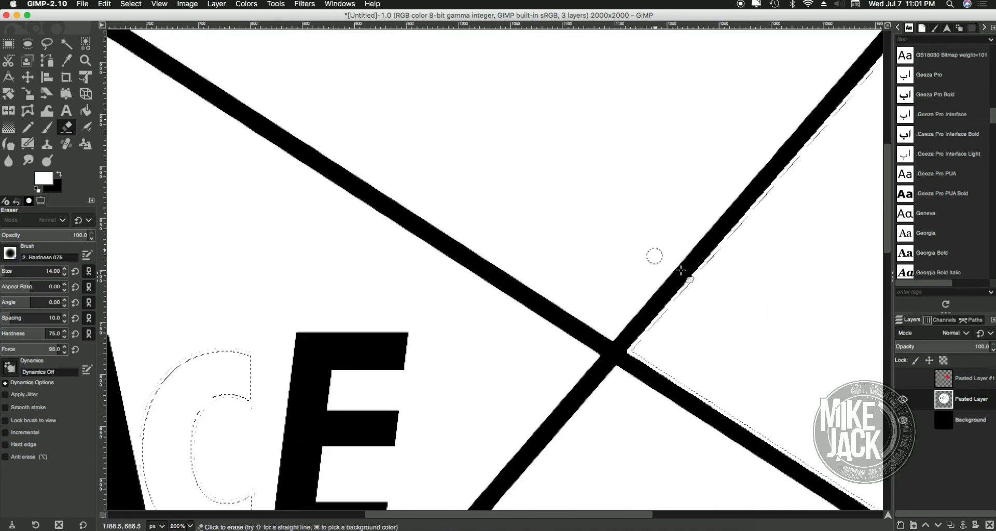
scroll(652, 256, down, 3)
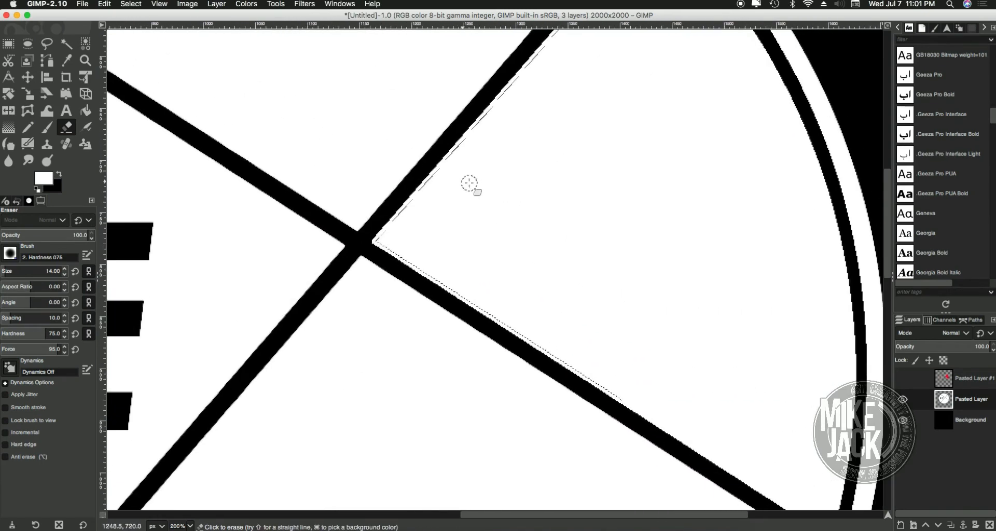
click(372, 241)
drag(660, 365, 465, 154)
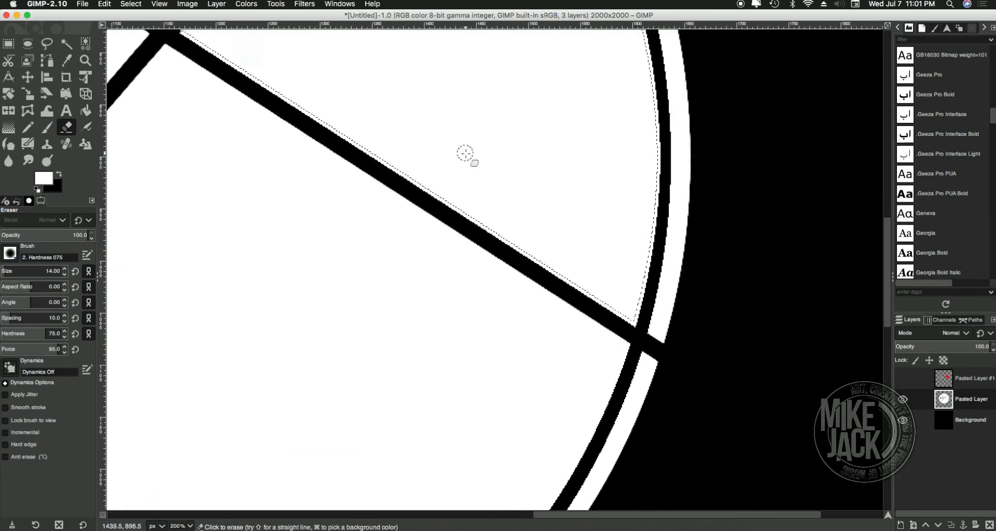
shift+click(638, 325)
- Erase the white rim along the right-hand wedge's curved edge up to its top corner with short straight segments
shift+click(646, 257)
shift+click(657, 185)
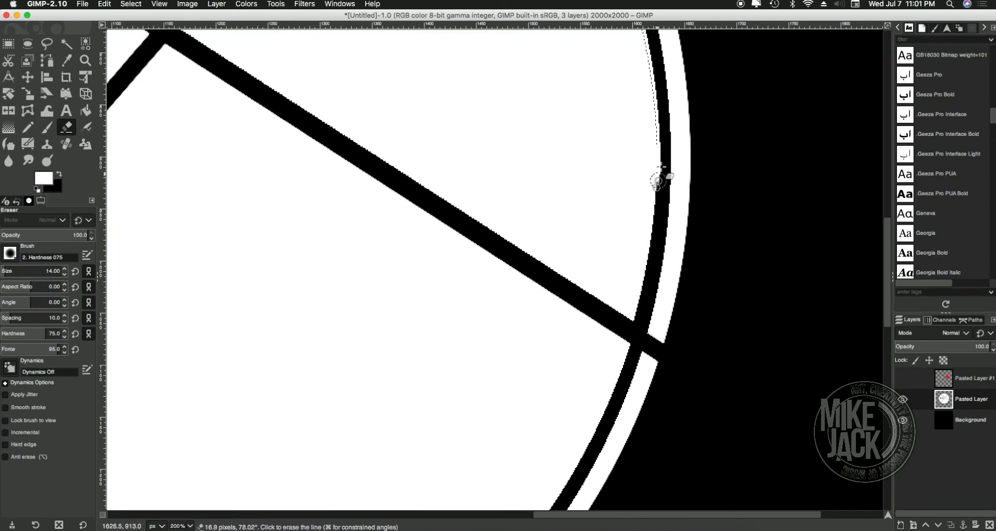
shift+click(656, 114)
drag(656, 108, 693, 424)
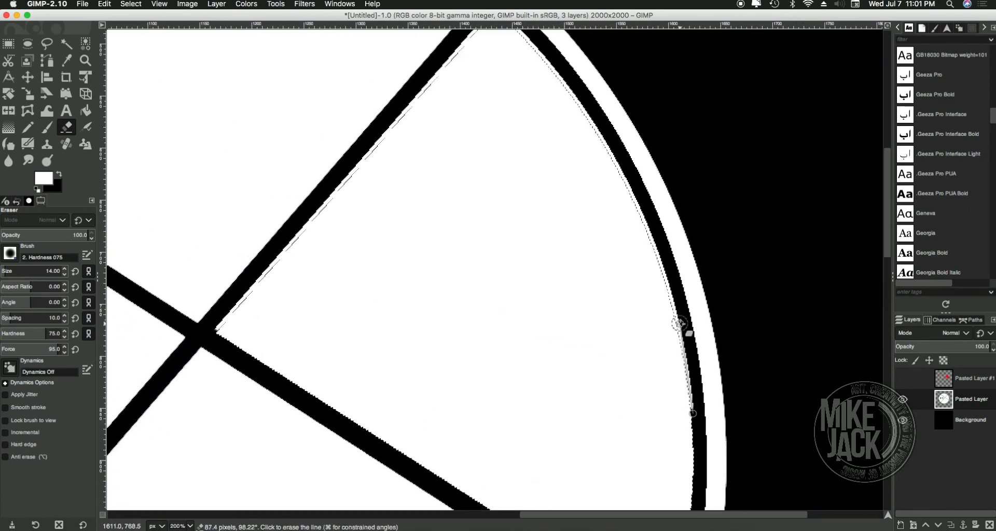
shift+click(649, 238)
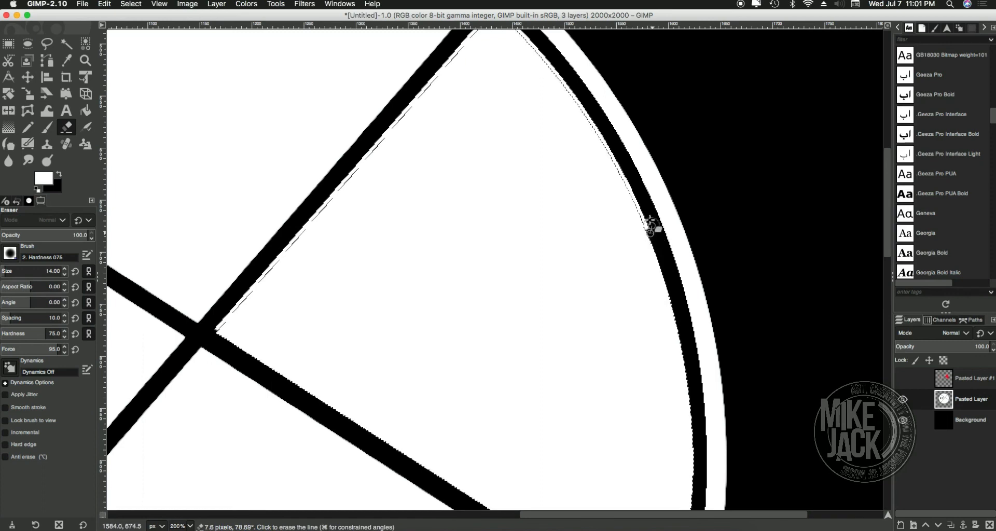
shift+click(612, 149)
shift+click(573, 101)
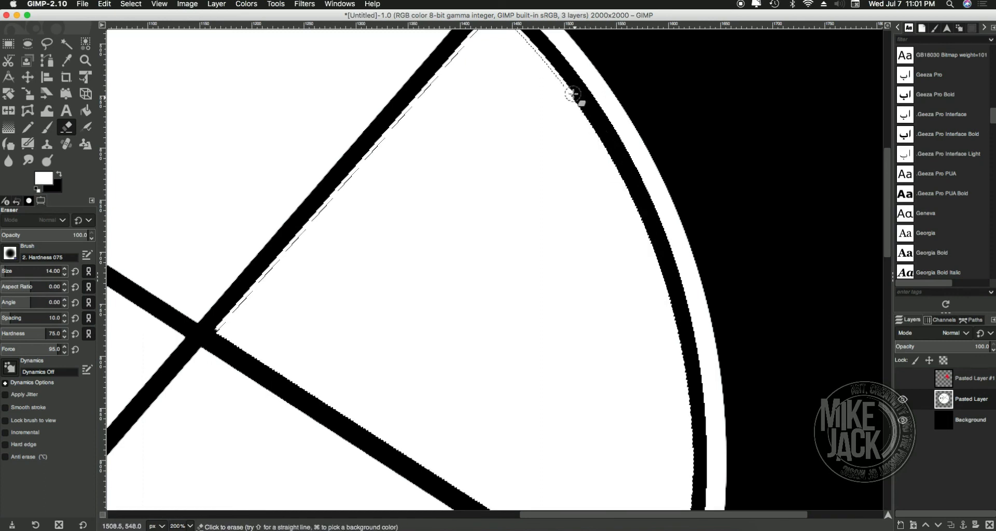
drag(574, 100, 683, 258)
shift+click(607, 178)
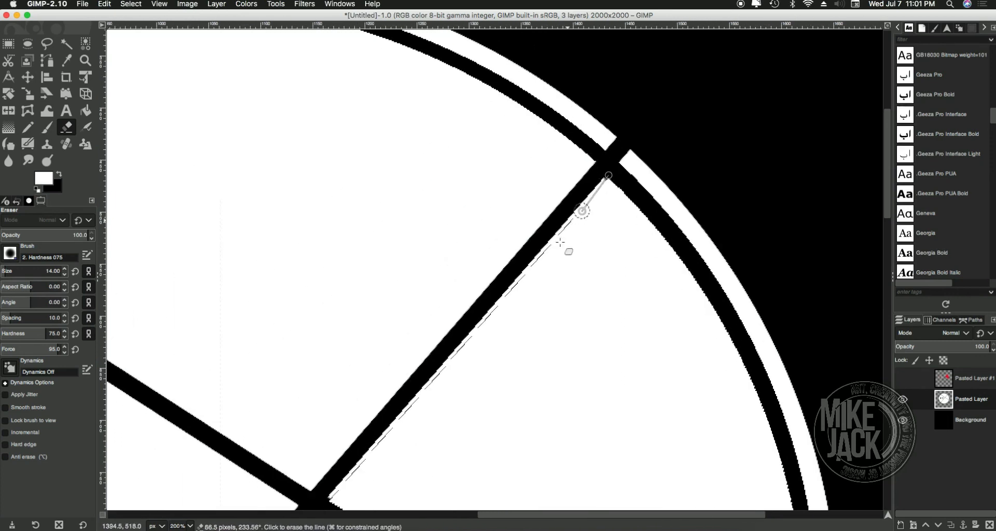
- Erase the white rim along the wedge's upper diagonal edge, from its top corner toward the line crossing
shift+click(476, 328)
scroll(476, 328, down, 8)
scroll(476, 328, left, 7)
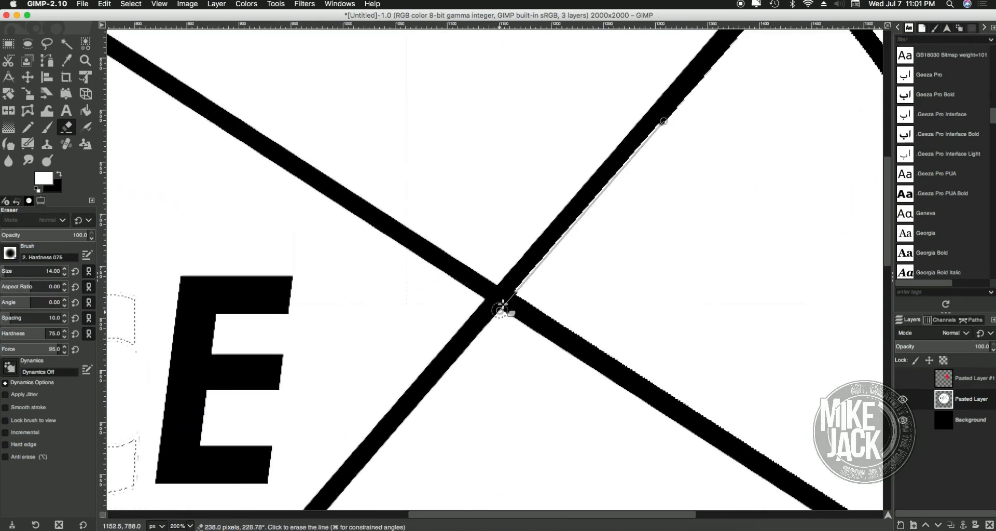
- Clear the selection and make the red Pasted Layer #1 visible again
key(z)
super+click(538, 322)
super+click(537, 322)
super+click(538, 322)
super+click(538, 322)
drag(537, 322, 584, 218)
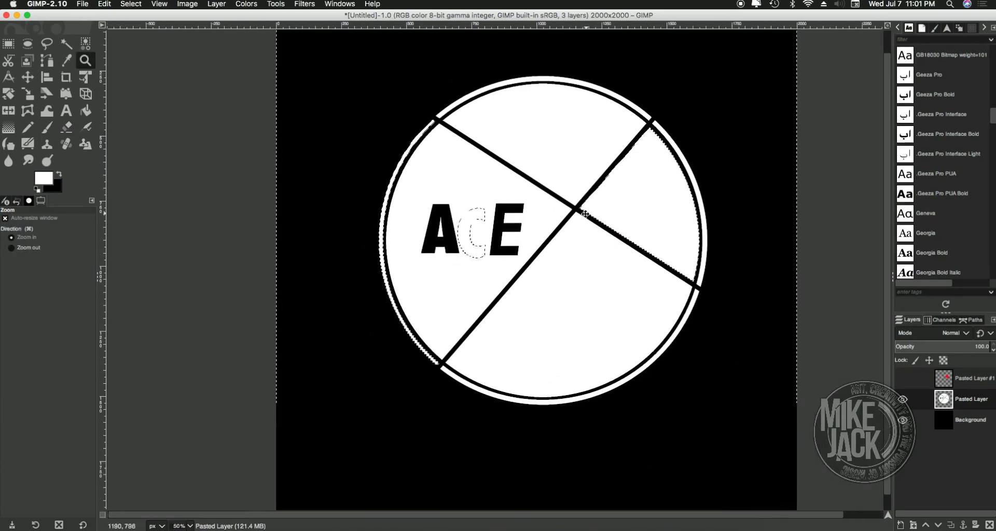
click(554, 273)
click(131, 4)
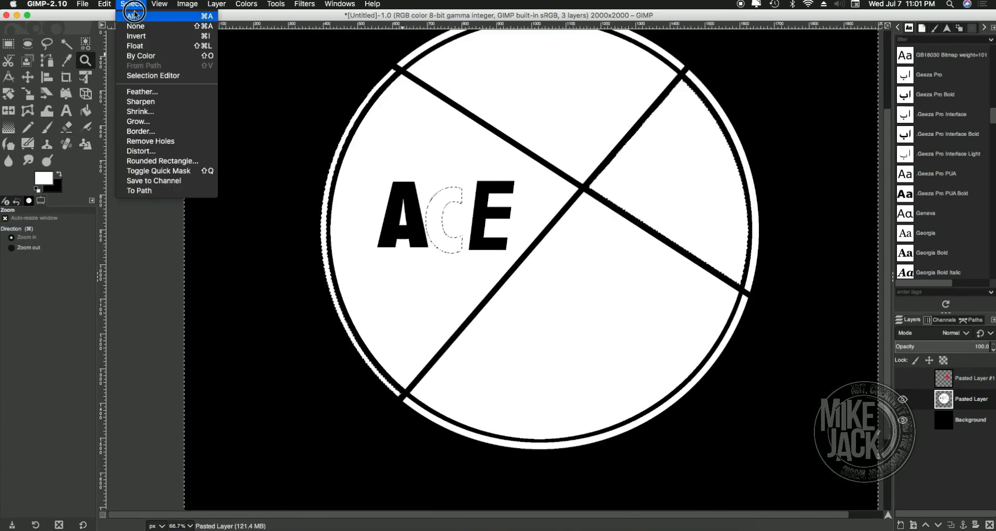
click(137, 26)
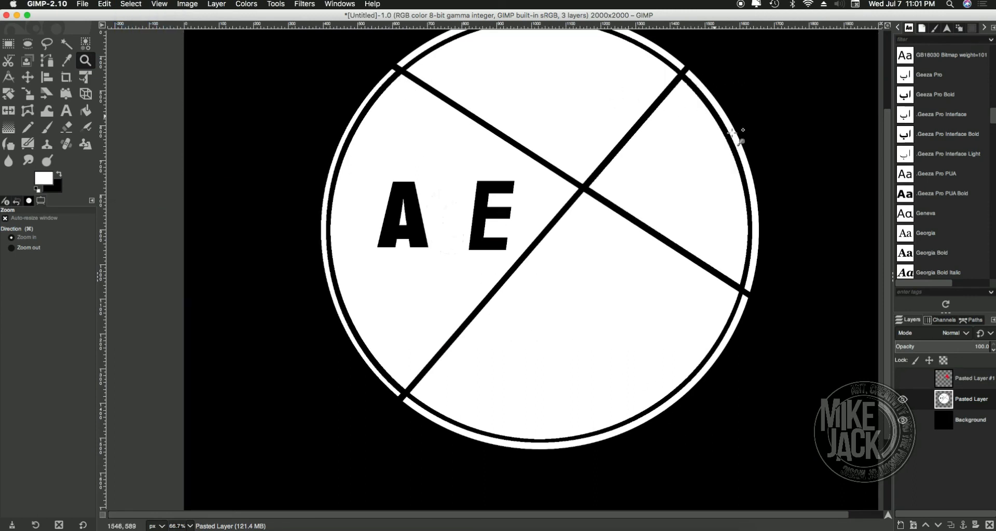
click(903, 380)
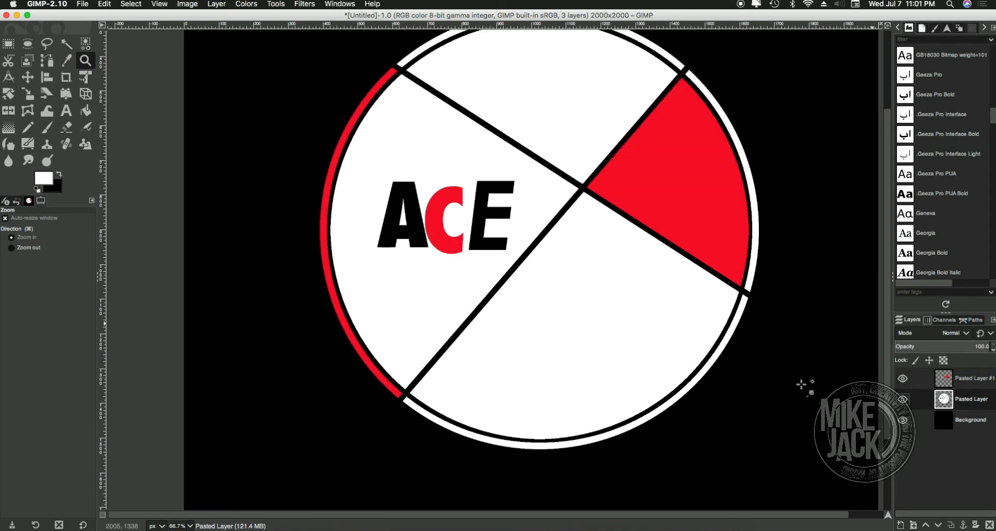
- Lower the opacity of Pasted Layer #1 to 59.6 to reveal the white beneath the red arc's lower end
drag(425, 423, 356, 339)
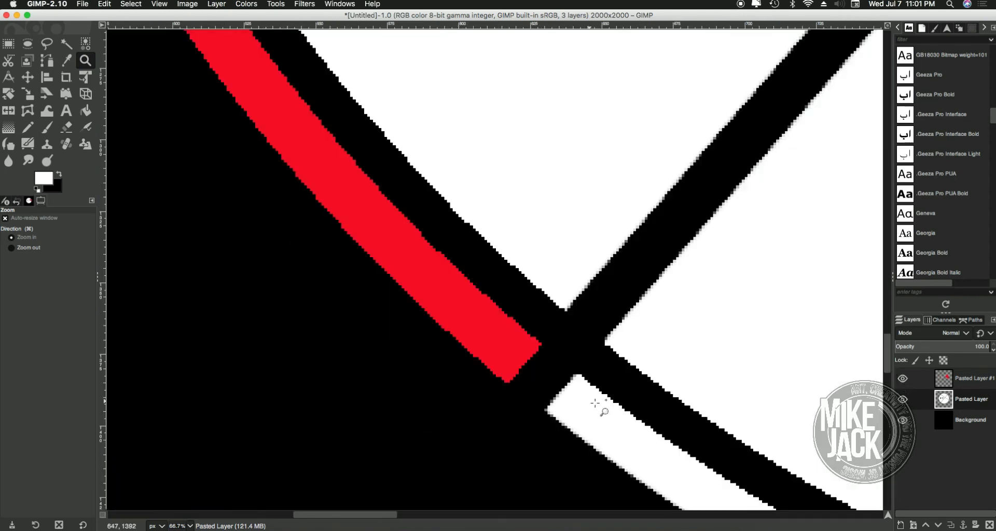
click(964, 378)
click(951, 346)
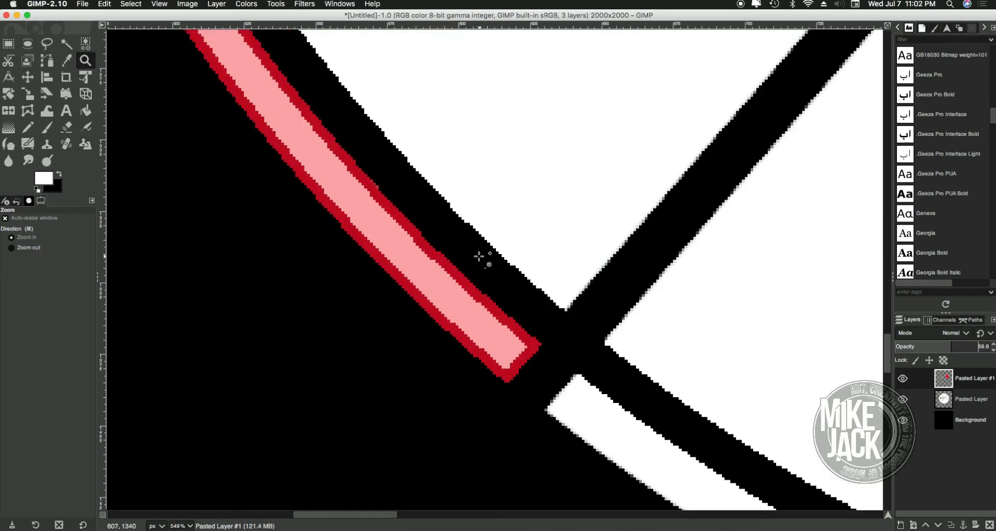
- Examine the overlap of the red shapes on the trimmed white areas, across the whole logo and close up at the arc's lower end
super+click(470, 323)
super+click(470, 323)
super+click(469, 323)
super+click(470, 323)
super+click(469, 323)
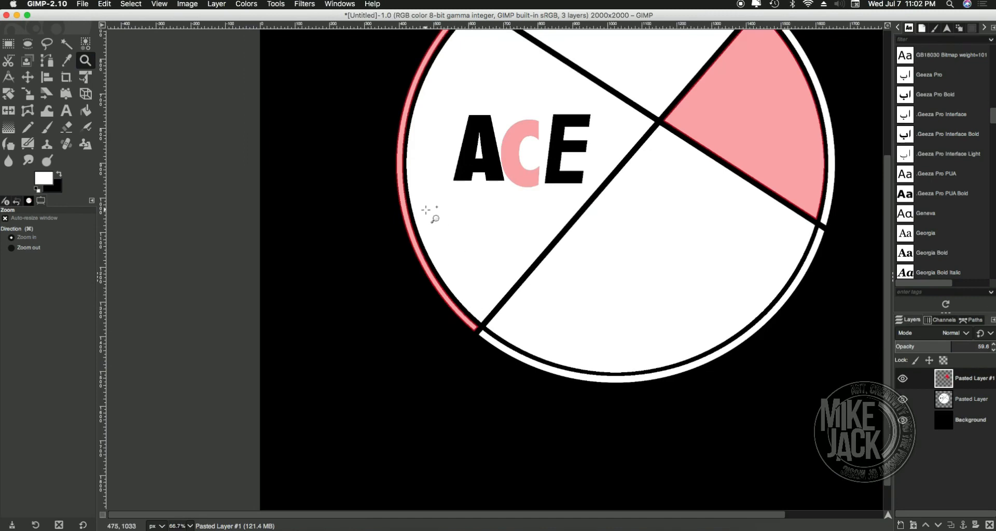
drag(447, 300, 510, 365)
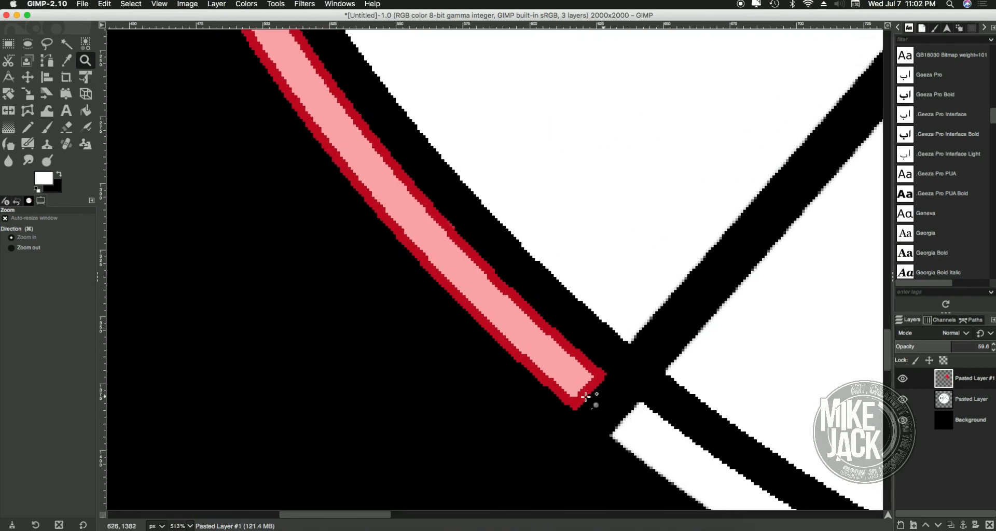
super+click(629, 360)
super+click(629, 360)
super+click(630, 360)
super+click(630, 359)
super+click(630, 359)
super+click(629, 359)
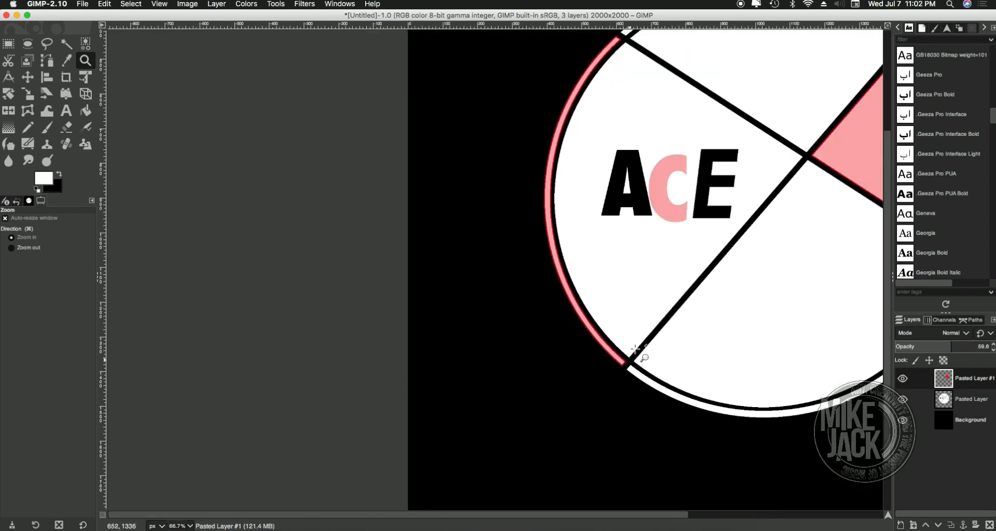
- Set the opacity of Pasted Layer #1 to 100
drag(632, 349, 514, 427)
click(977, 346)
text(100)
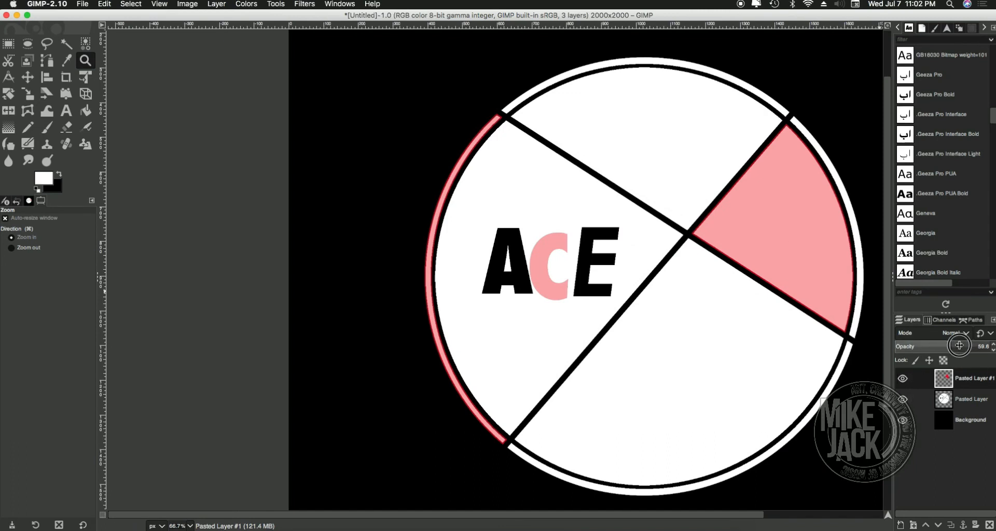
- Finish restoring the red layer to full opacity and review the whole circular logo
key(Return)
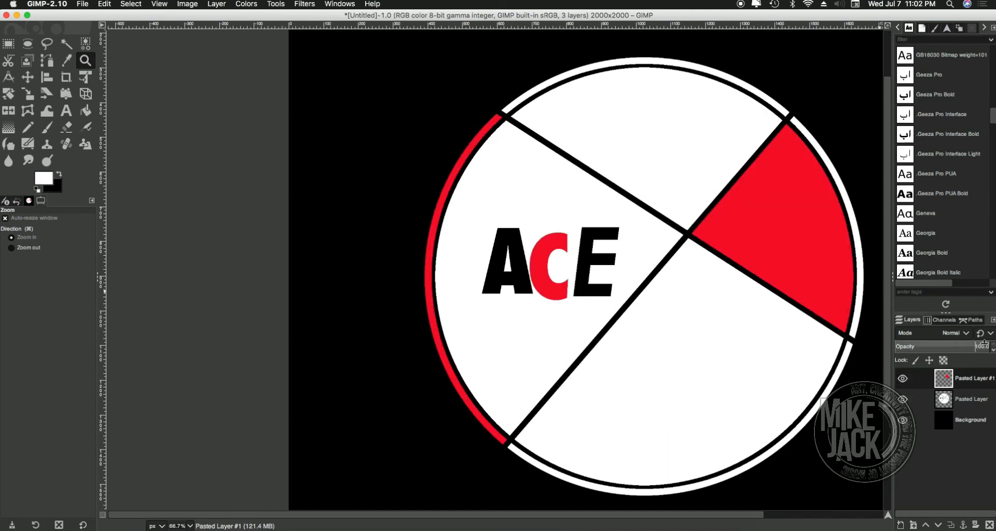
mouse_move(975, 346)
mouse_down()
mouse_move(890, 335)
mouse_move(989, 353)
mouse_up()
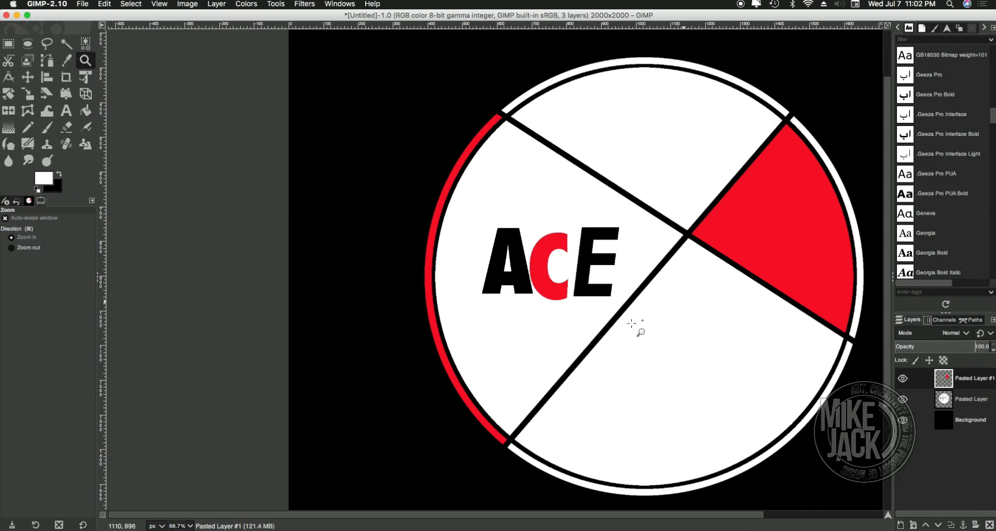
scroll(571, 326, down, 2)
scroll(573, 326, up, 7)
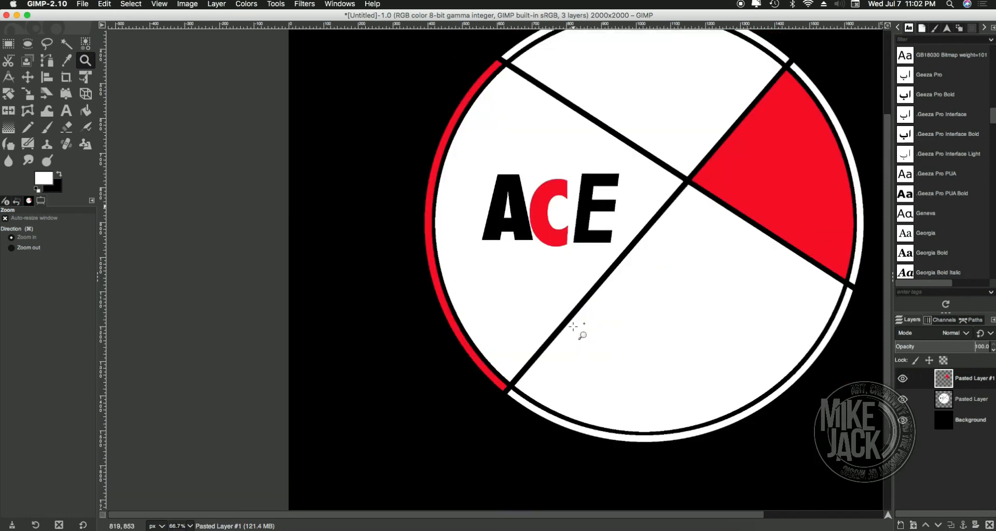
drag(886, 287, 887, 336)
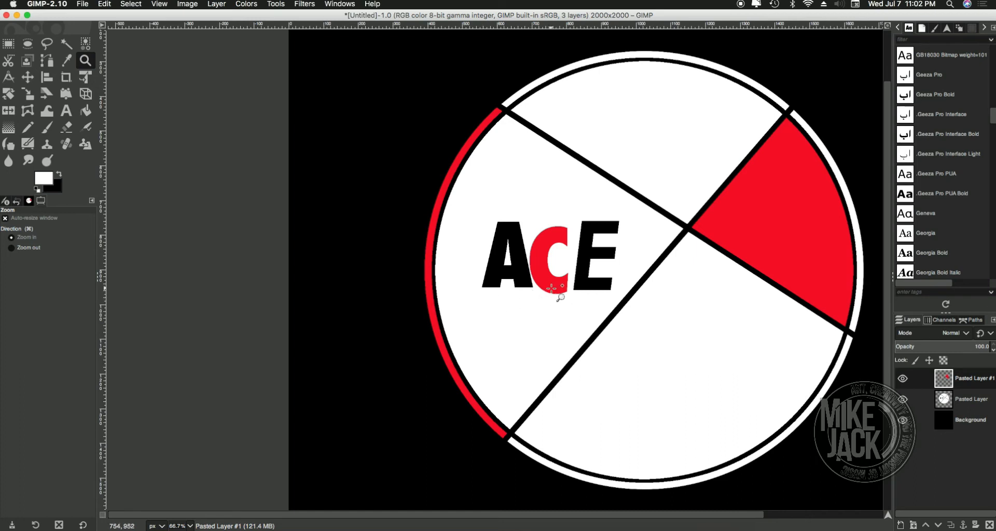
- Compare the logo with the red Pasted Layer #1 and the white Pasted Layer each hidden and shown again
click(902, 379)
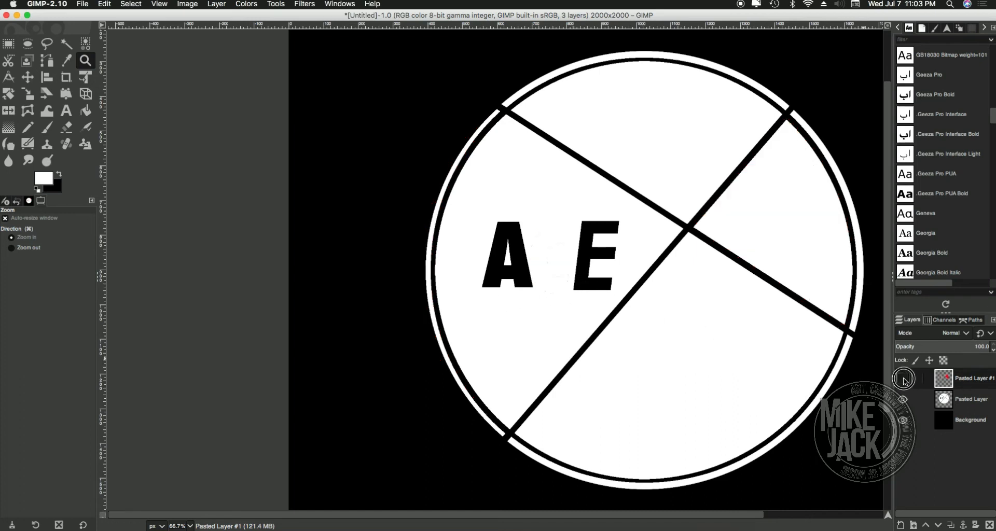
click(903, 379)
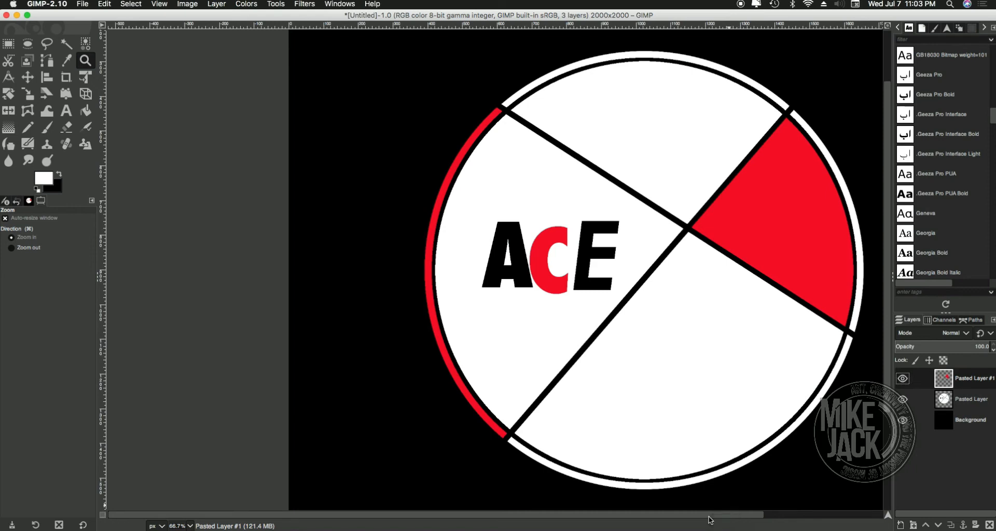
drag(697, 514, 720, 519)
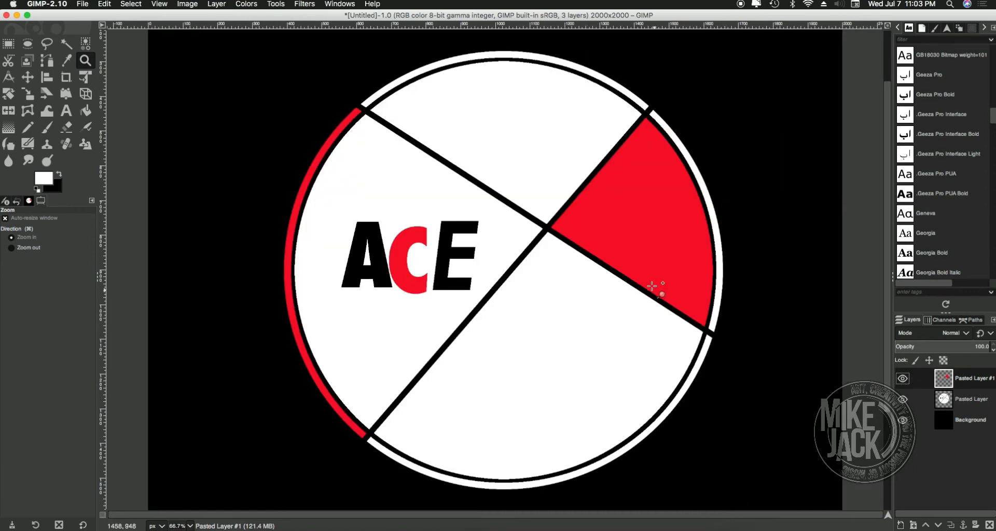
click(906, 380)
click(906, 380)
click(906, 380)
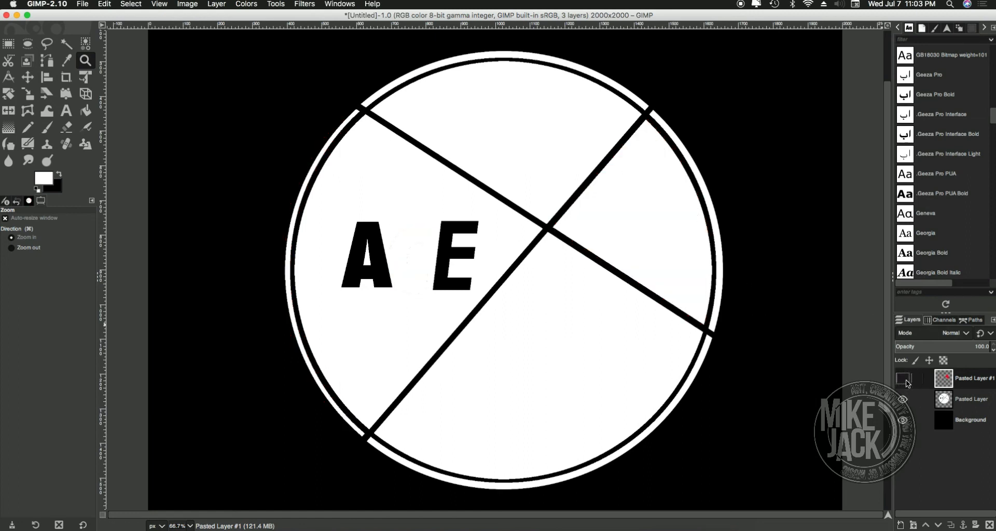
click(902, 400)
click(902, 400)
click(901, 379)
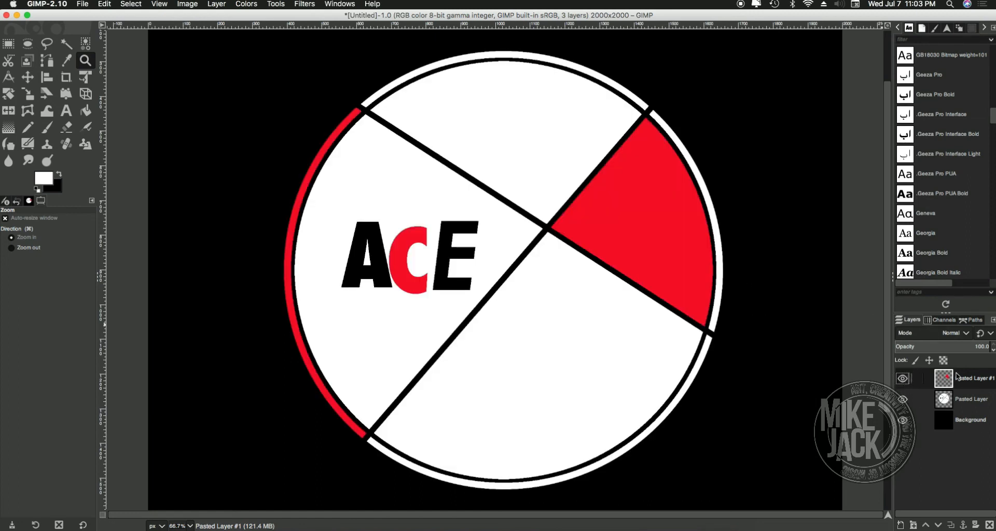
- Lower the opacity of Pasted Layer #1 to 31.1 and inspect the red overlap along the arc and at the wedge's inner corner
drag(975, 346, 924, 339)
drag(332, 267, 261, 202)
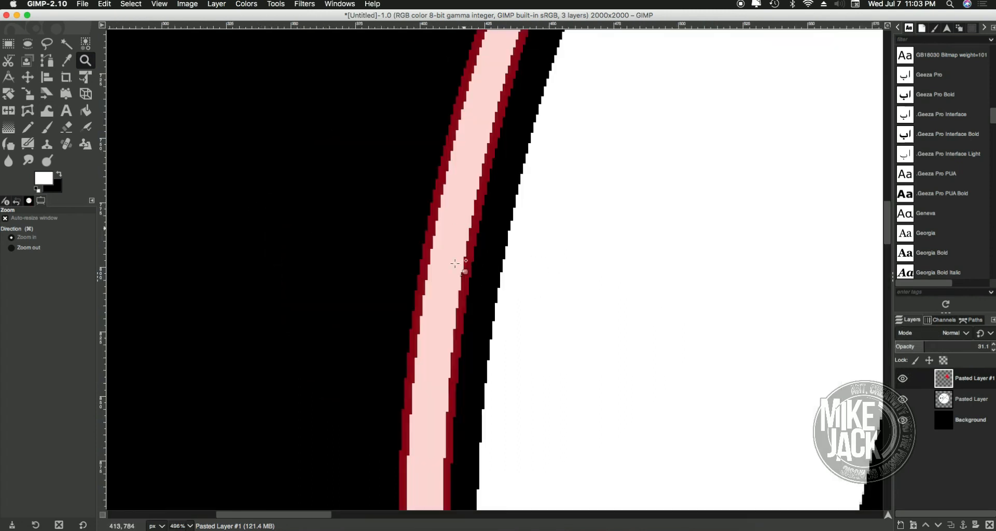
scroll(492, 254, down, 5)
drag(658, 240, 230, 241)
drag(542, 293, 425, 204)
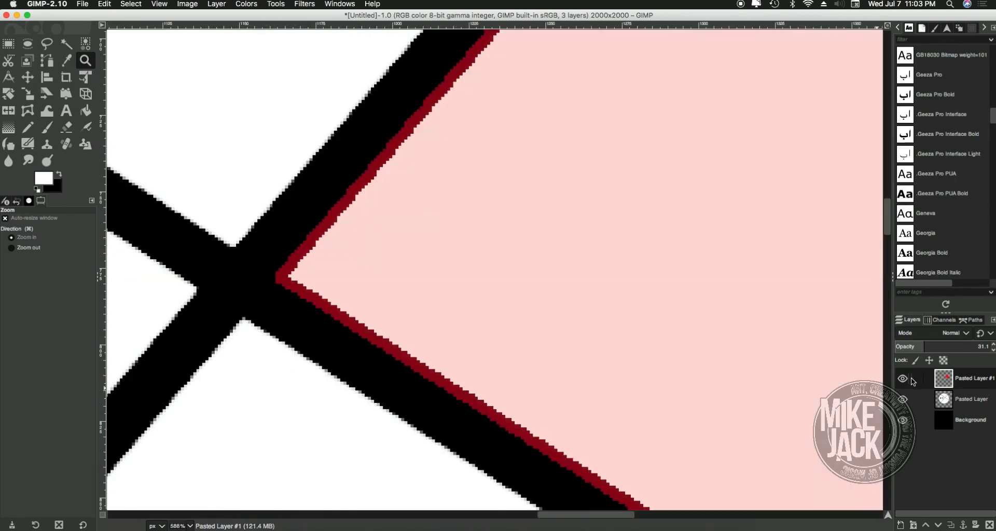
- Set the opacity of Pasted Layer #1 back to 100 and check the wedge corner, the ACE lettering and the full logo
drag(933, 341, 993, 340)
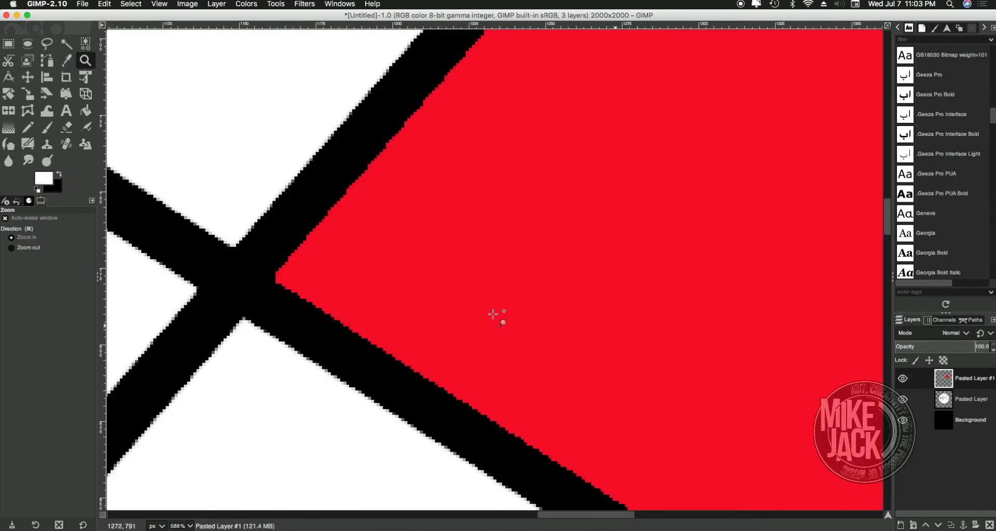
super+click(357, 308)
super+click(358, 308)
super+click(357, 309)
super+click(357, 308)
super+click(357, 309)
super+click(357, 308)
drag(357, 310, 615, 286)
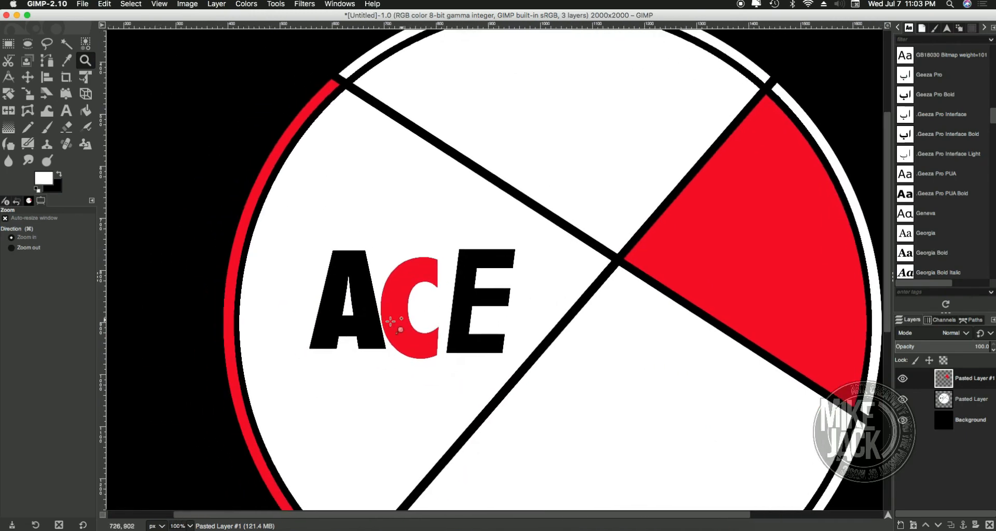
click(391, 309)
super+click(649, 349)
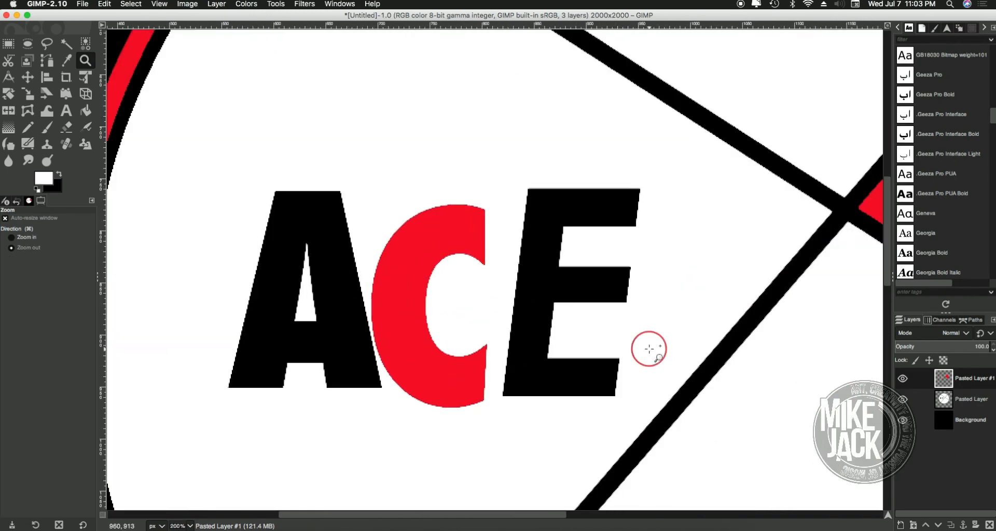
super+click(649, 348)
super+click(649, 348)
super+click(649, 349)
super+click(649, 349)
key(space)
click(577, 281)
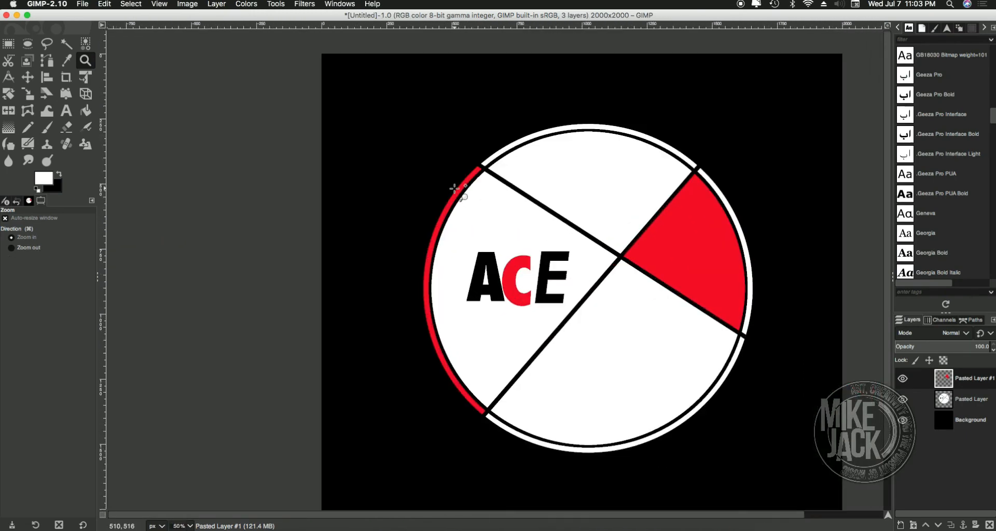
- Create a new 2000 x 2000 px transparent layer named "register" above the red layer
click(222, 8)
click(231, 15)
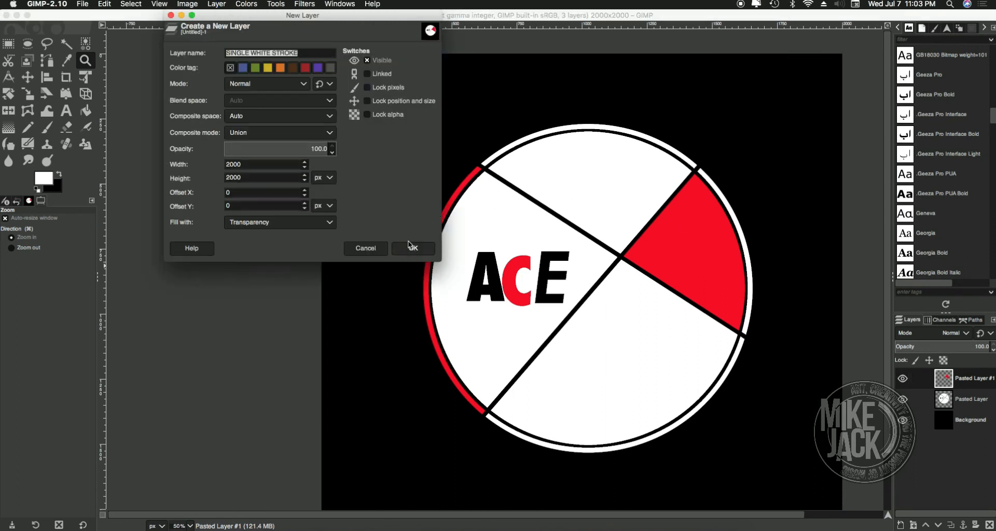
text(register)
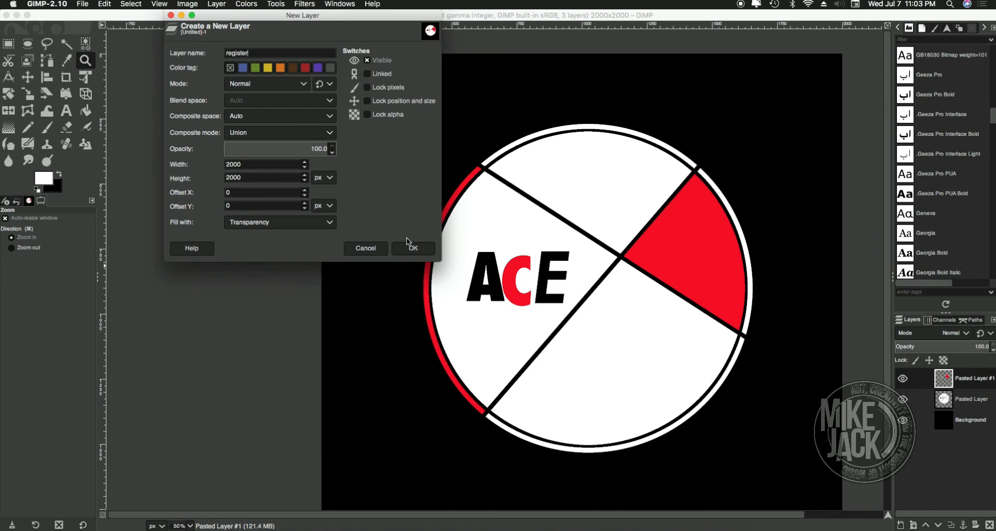
click(408, 244)
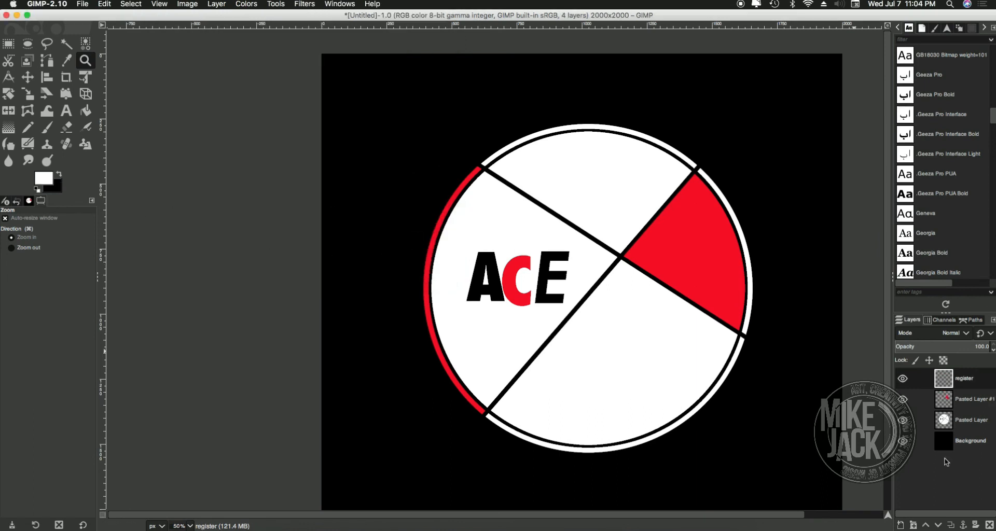
- Hide the Background layer and make a circular selection about 94 px wide near the canvas's upper-left corner
click(903, 441)
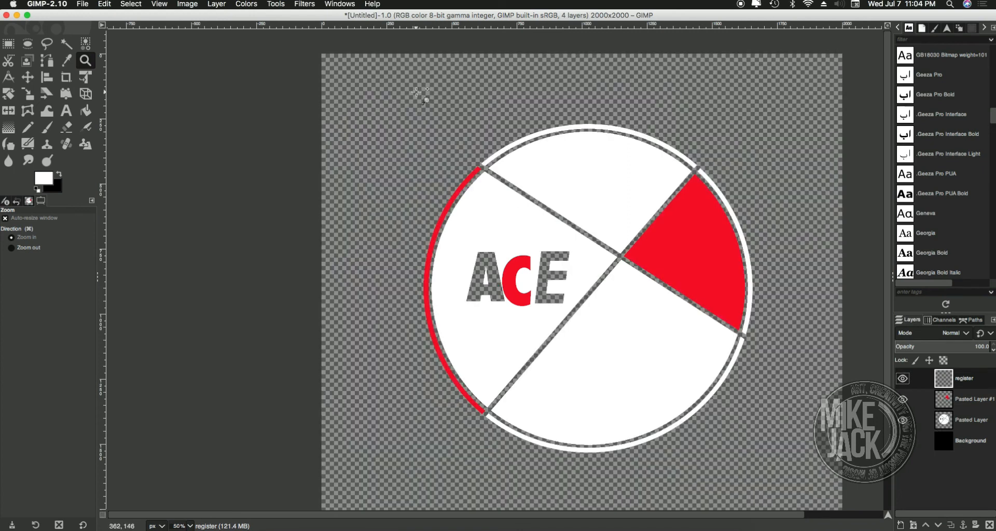
key(e)
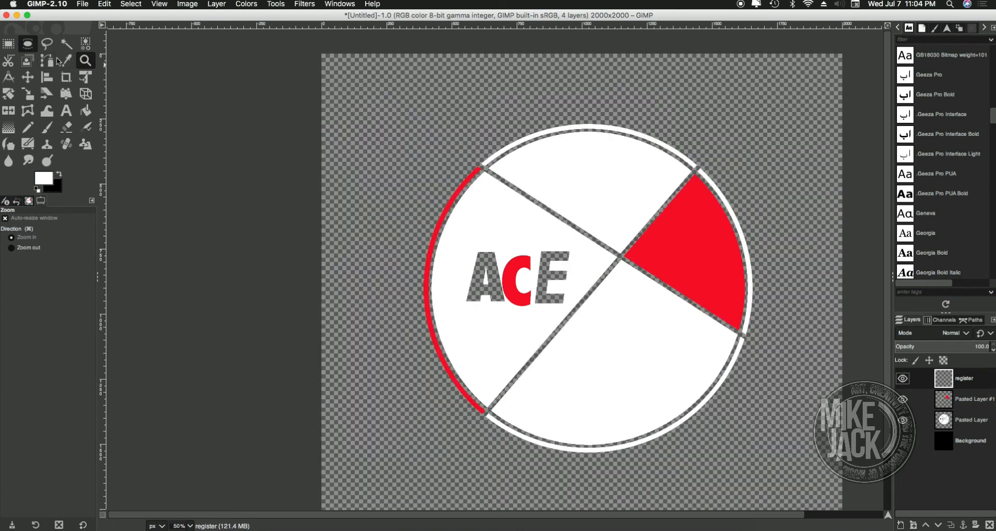
drag(387, 95, 455, 149)
- Stroke the circular selection with a 10 px solid black line on the register layer, and clear the selection
key(x)
key(z)
click(406, 116)
click(406, 116)
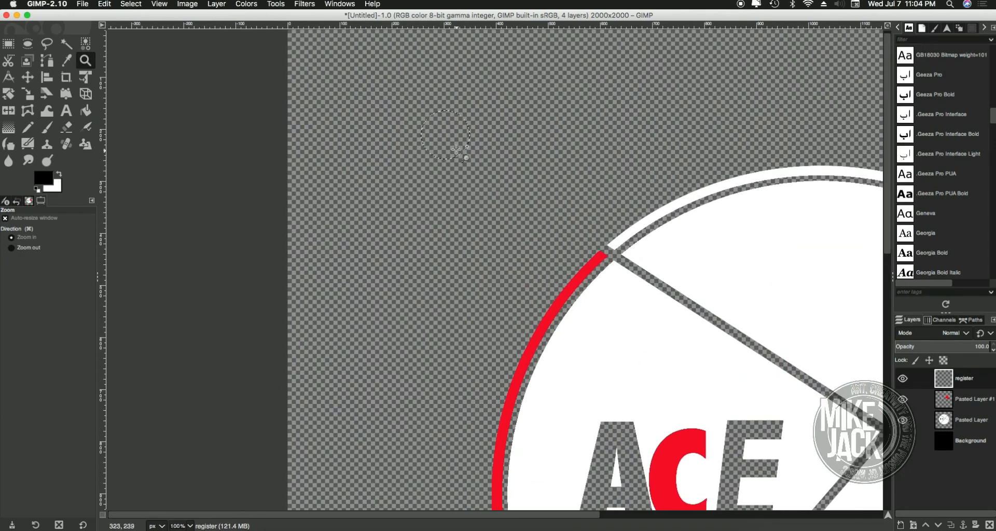
click(103, 4)
click(129, 200)
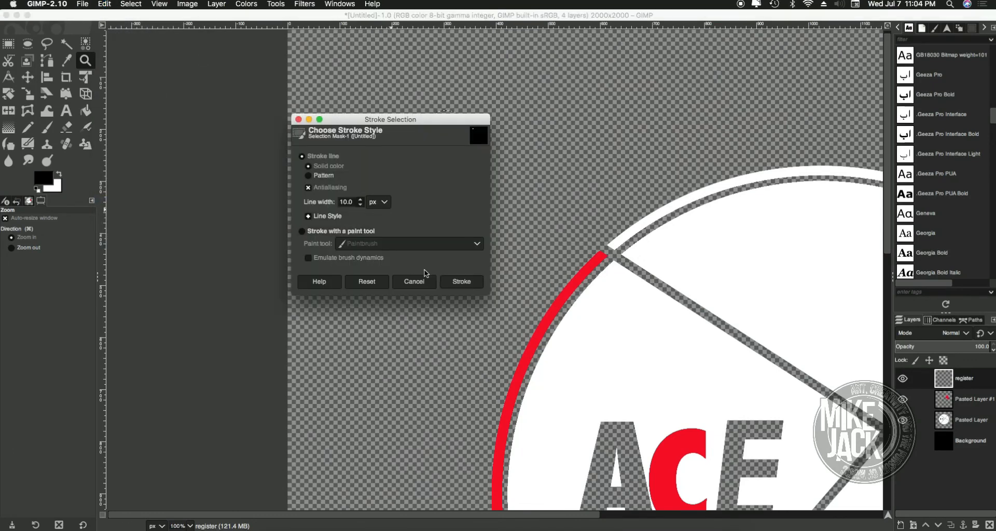
click(462, 281)
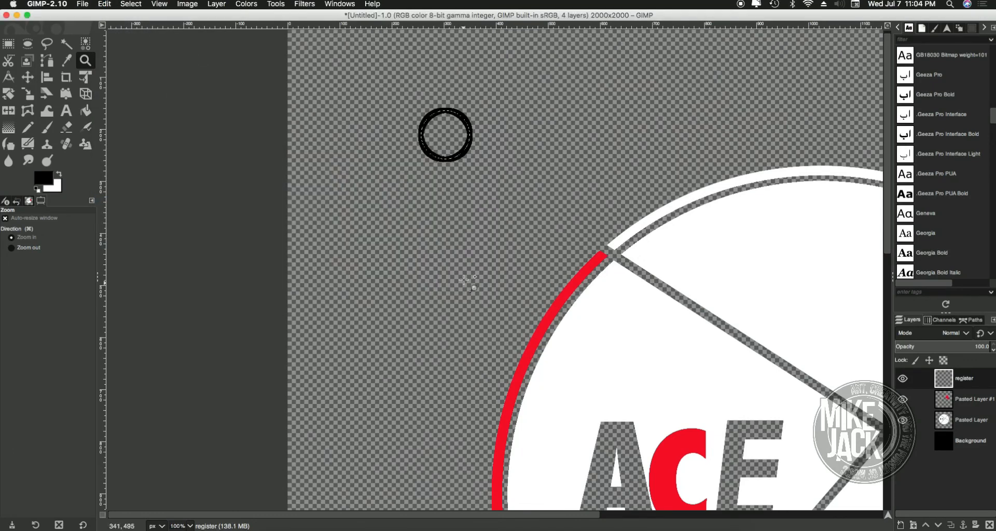
click(130, 4)
click(130, 25)
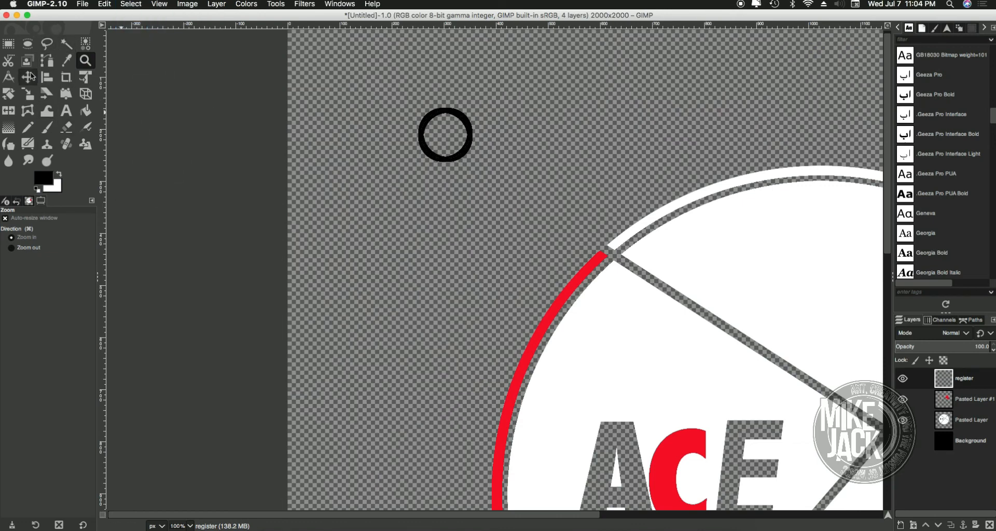
- Paint three straight black lines crossing through the ring with the Paintbrush at size 7, extending past its edge
click(48, 128)
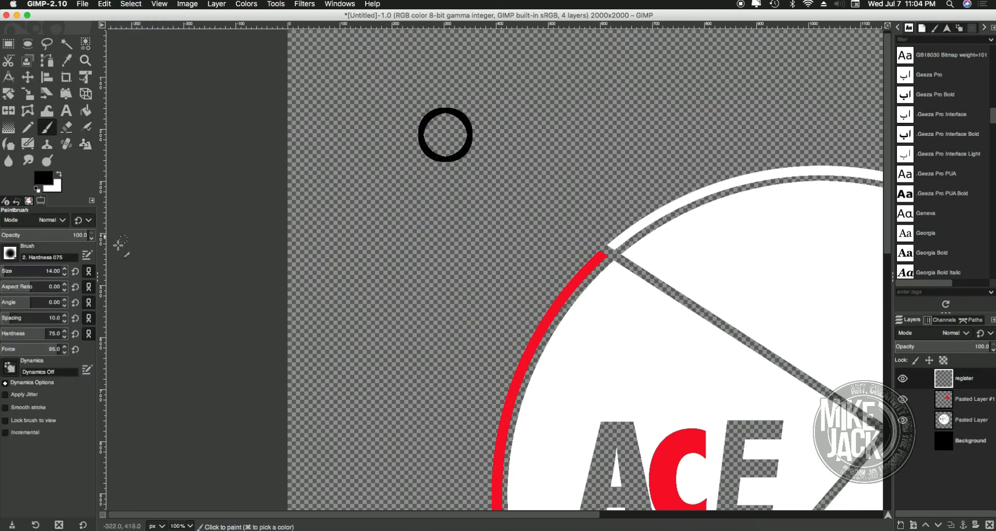
click(65, 274)
click(65, 275)
click(65, 275)
click(65, 274)
click(65, 274)
click(65, 274)
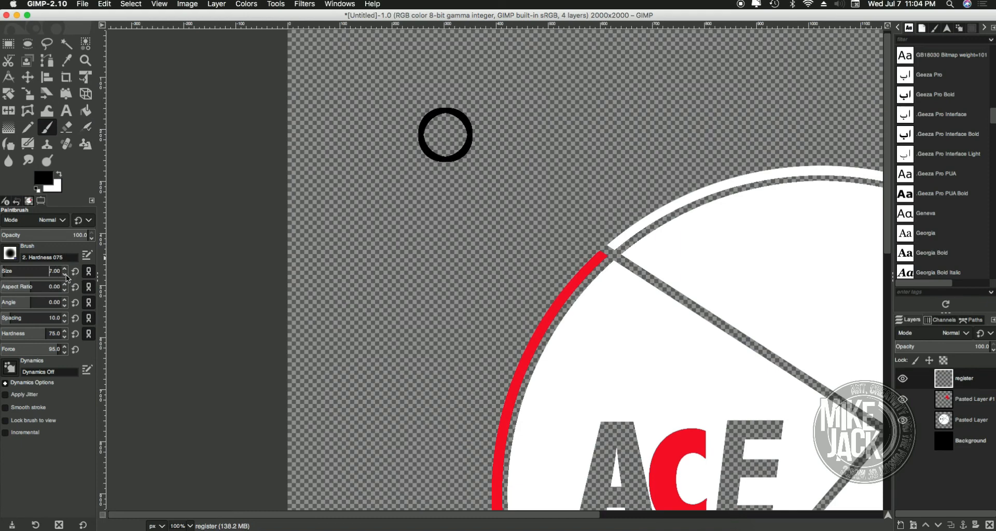
click(410, 155)
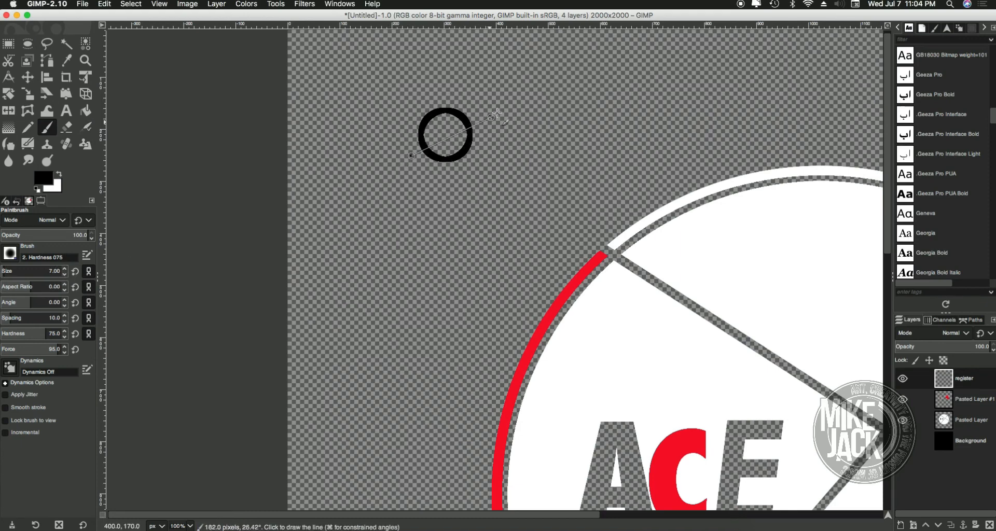
shift+click(498, 106)
click(481, 170)
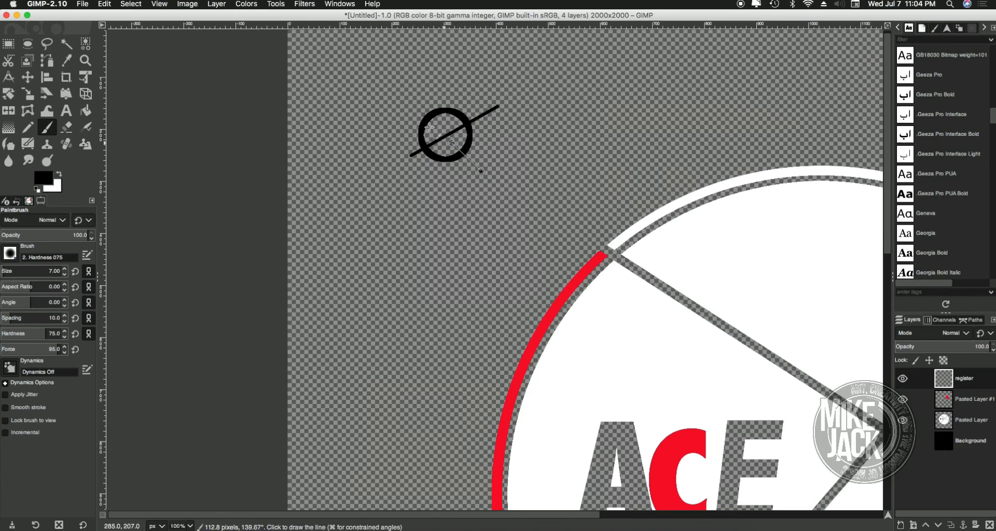
shift+click(395, 96)
click(446, 77)
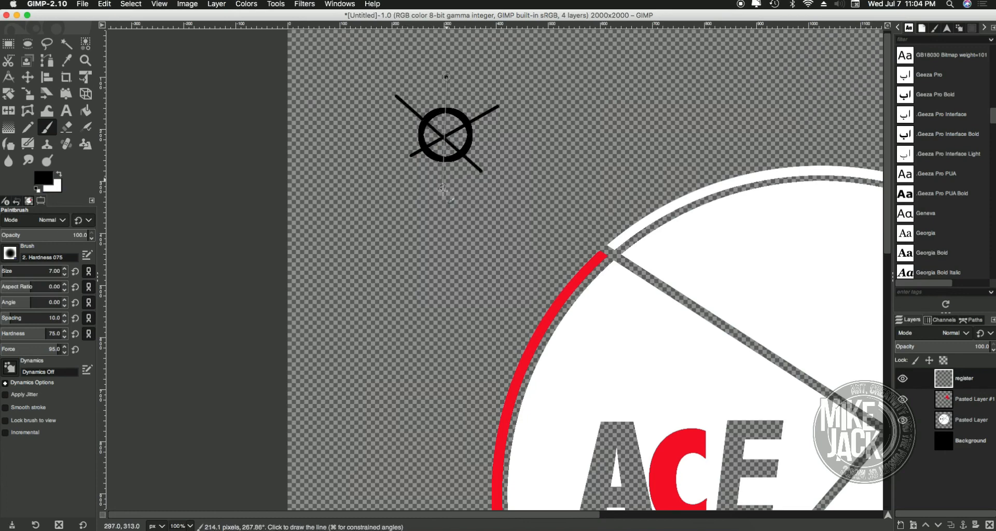
shift+click(441, 195)
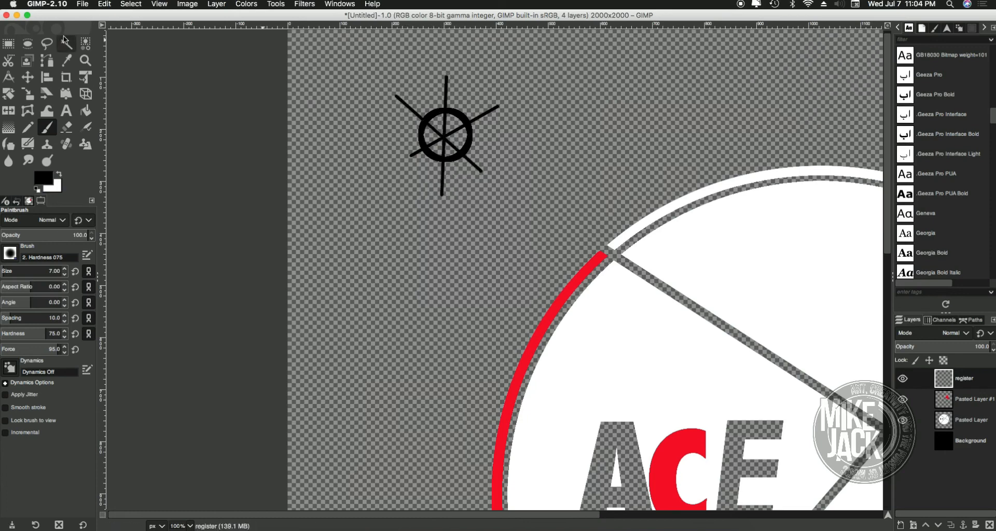
- Make a circular selection about 36 px wide around the crossing point of the lines inside the ring
key(z)
super+click(557, 169)
super+click(558, 169)
super+click(557, 169)
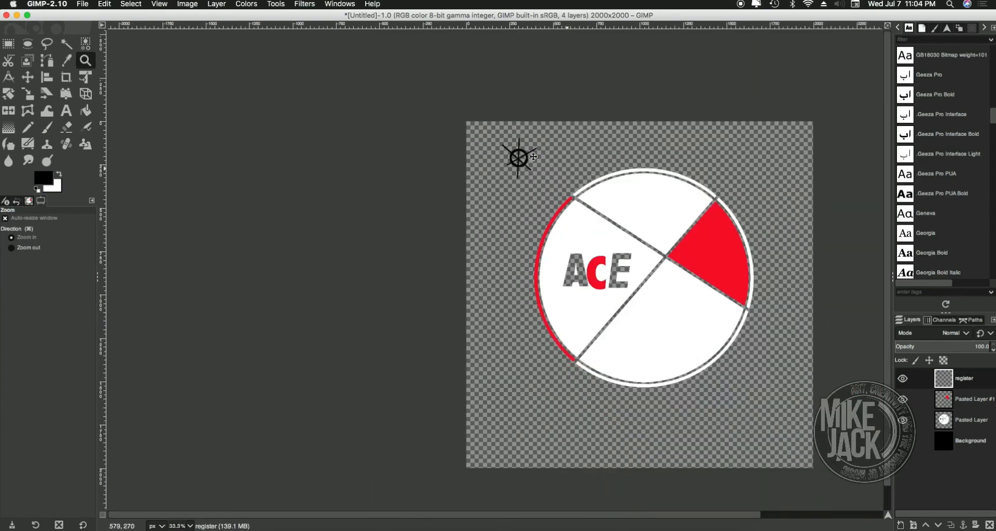
mouse_move(533, 157)
mouse_down()
mouse_move(430, 115)
mouse_move(434, 181)
mouse_move(409, 142)
mouse_move(389, 147)
mouse_move(328, 82)
mouse_up()
click(427, 123)
click(428, 123)
click(428, 123)
super+click(408, 143)
super+click(408, 143)
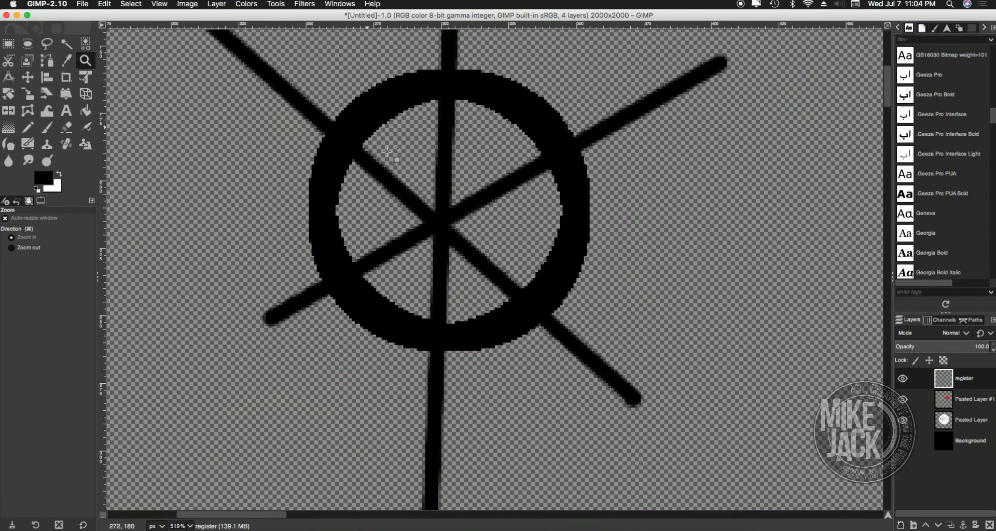
click(29, 44)
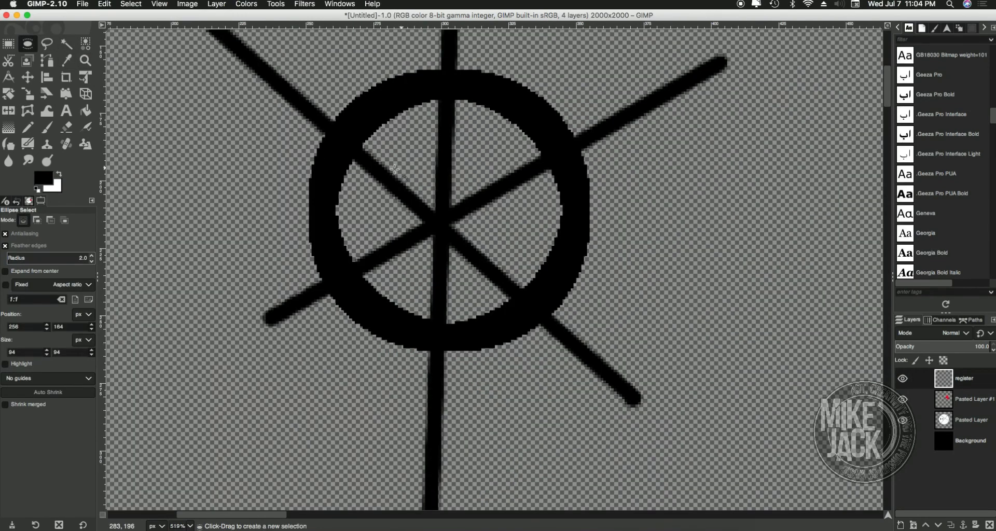
drag(395, 170, 490, 267)
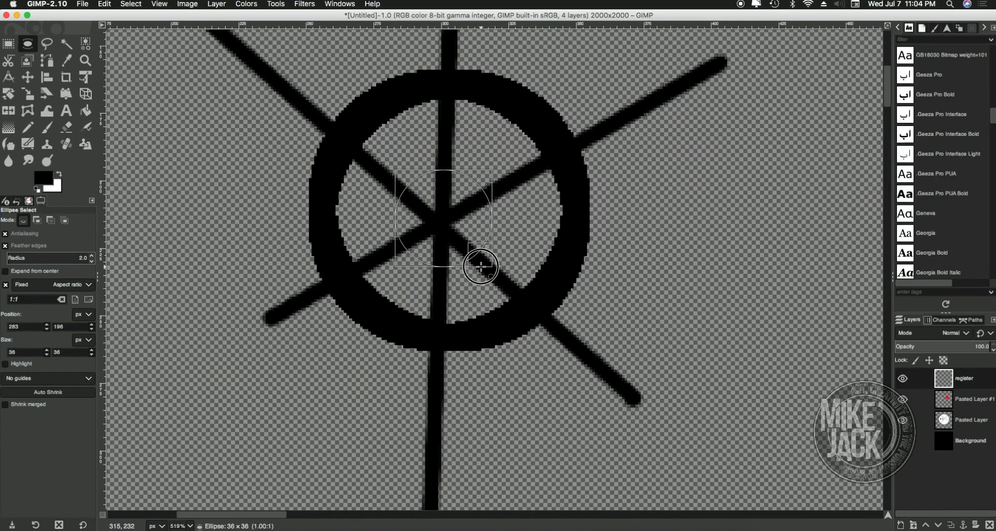
click(456, 223)
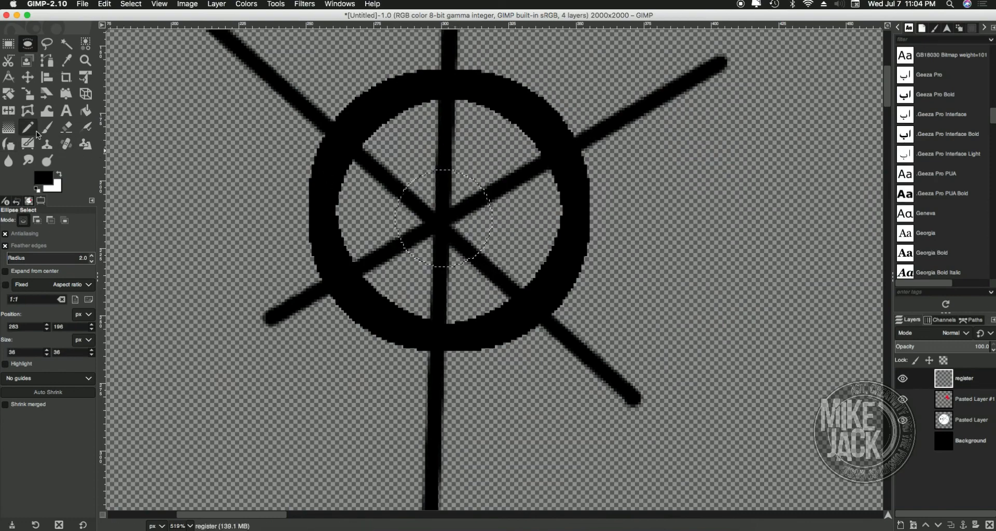
- Fill the small circular selection at the lines' crossing with black on the register layer, using the Paintbrush at size 42
key(p)
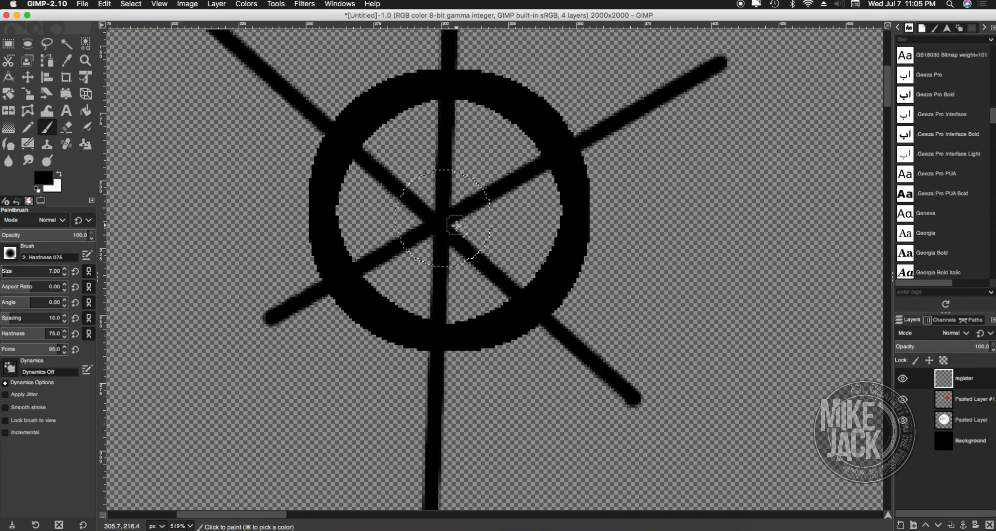
key(bracketright)
key(bracketright)
key(bracketright)
key(bracketright)
key(bracketright)
key(bracketright)
key(bracketright)
key(bracketright)
key(bracketright)
key(bracketright)
key(bracketright)
key(bracketright)
key(bracketright)
key(bracketright)
key(bracketright)
key(bracketright)
key(bracketright)
key(bracketright)
key(bracketright)
key(bracketright)
key(bracketright)
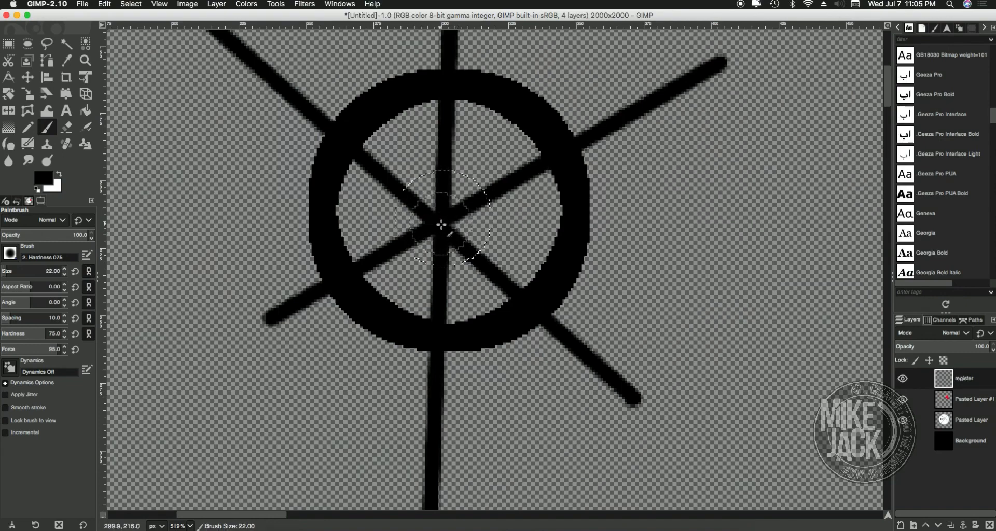
mouse_move(450, 224)
mouse_down()
mouse_move(465, 239)
mouse_move(446, 265)
mouse_move(478, 194)
mouse_move(468, 228)
mouse_up()
- Clear the circular selection at the centre of the registration mark
key(z)
super+click(486, 247)
super+click(485, 247)
super+click(486, 247)
super+click(485, 247)
super+click(485, 247)
super+click(486, 247)
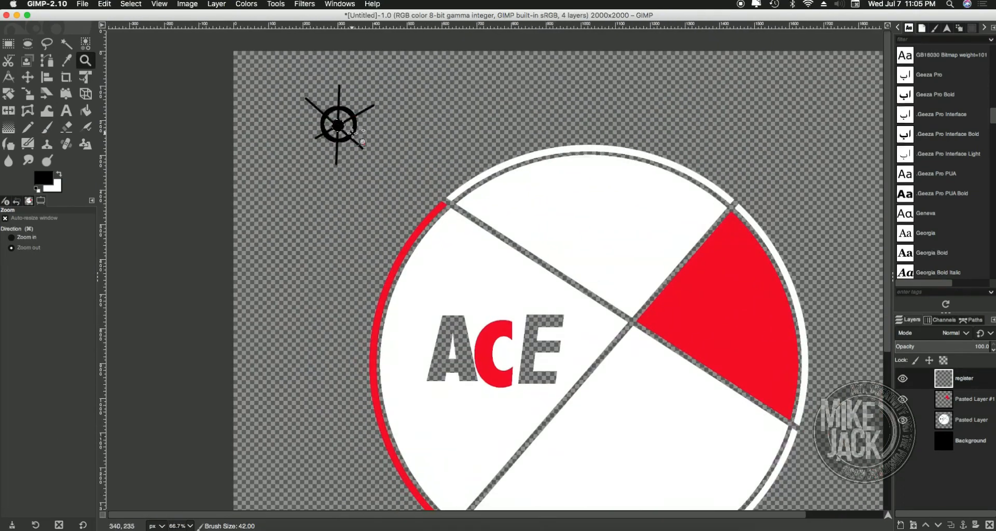
super+click(352, 135)
super+click(353, 135)
click(127, 4)
click(135, 26)
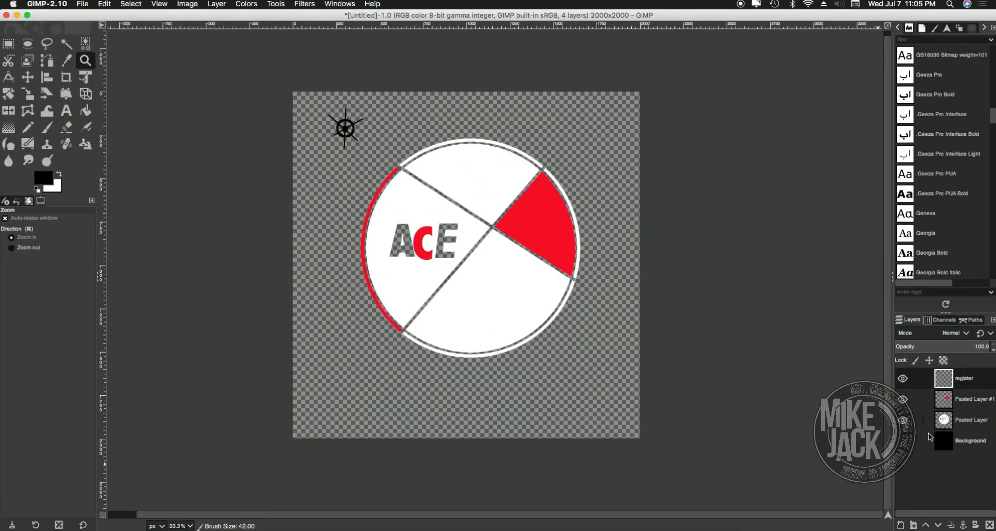
- Duplicate the register layer and move the copied mark to the canvas's lower-right corner
right_click(967, 385)
click(928, 136)
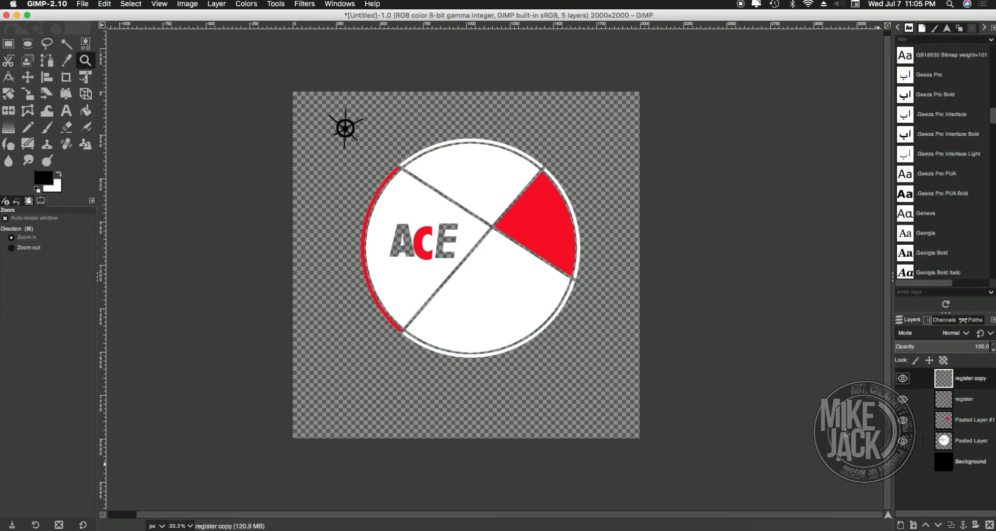
key(m)
drag(345, 129, 600, 390)
- Merge the register copy down into the register layer and toggle its visibility to check both marks
right_click(910, 388)
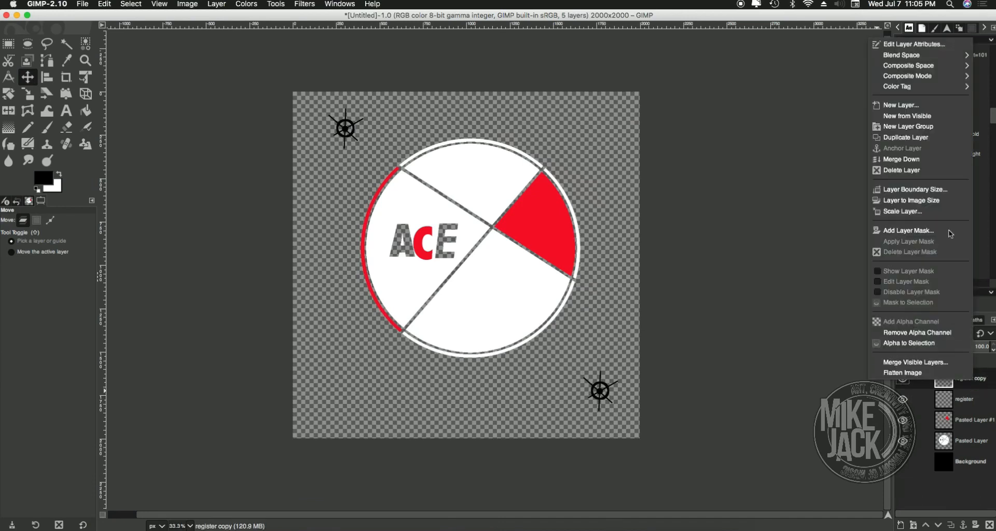
click(915, 161)
click(903, 379)
click(902, 379)
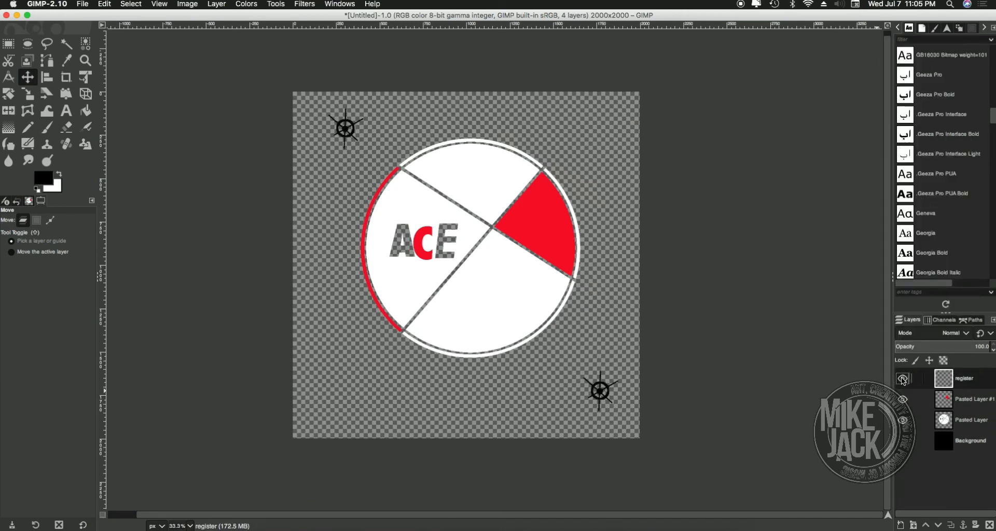
click(902, 379)
click(902, 379)
- Duplicate the red and white logo layers, and place Pasted Layer #1 below the copy of the white layer
click(982, 404)
right_click(982, 404)
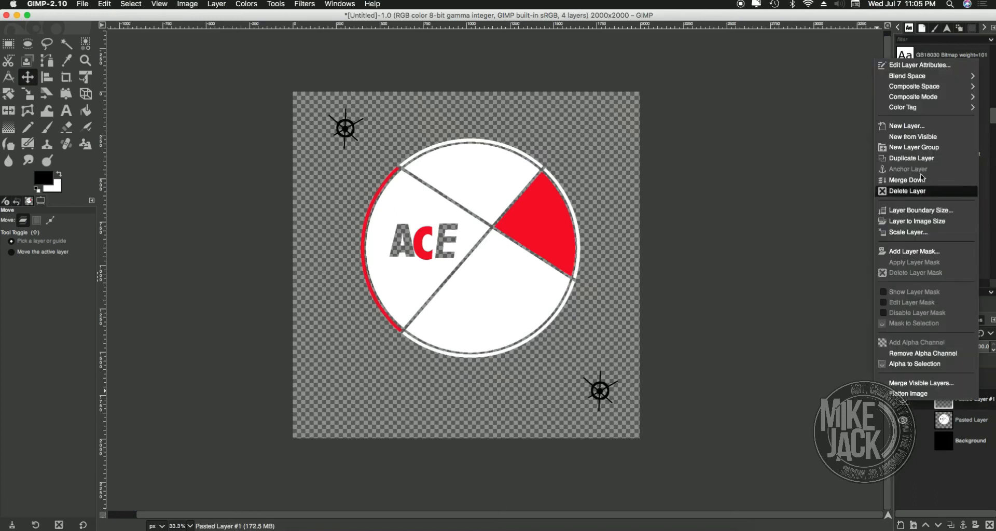
click(915, 157)
right_click(969, 442)
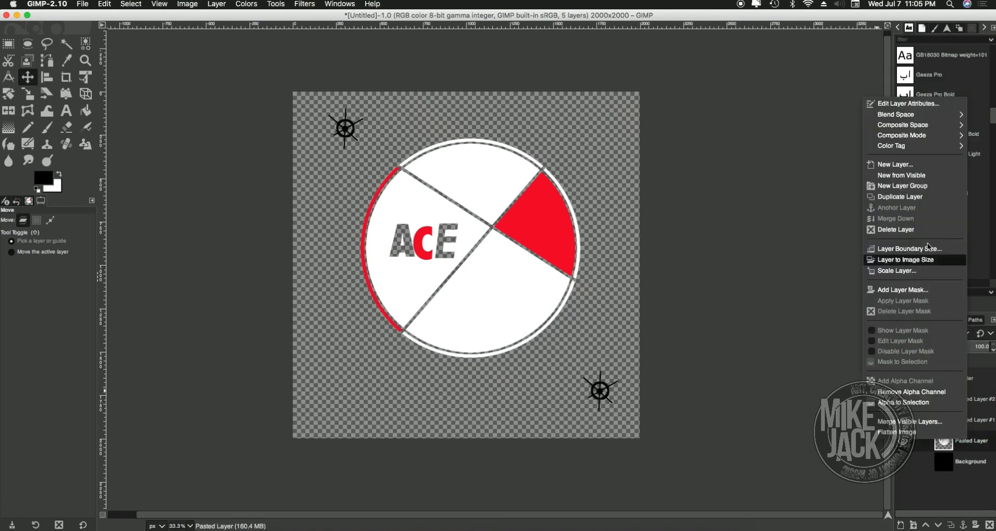
click(913, 198)
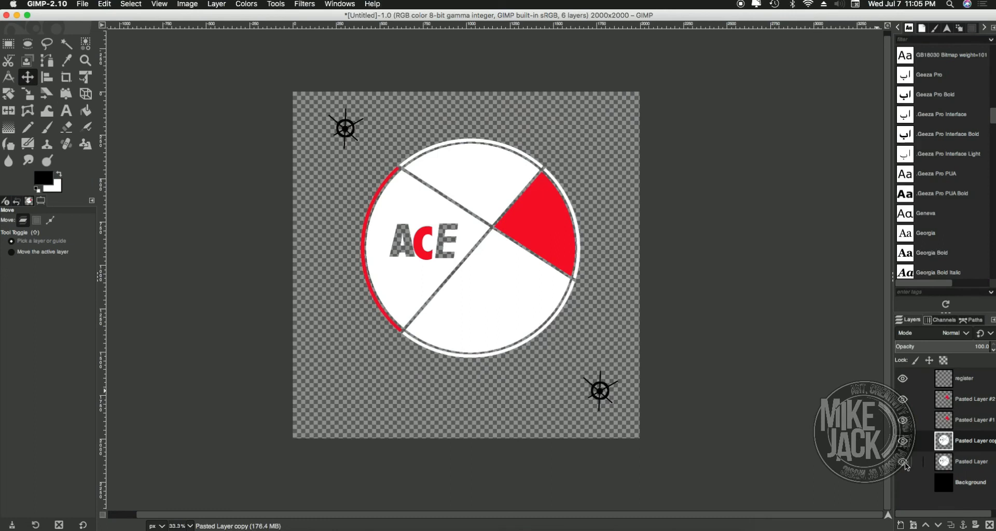
drag(970, 420, 972, 443)
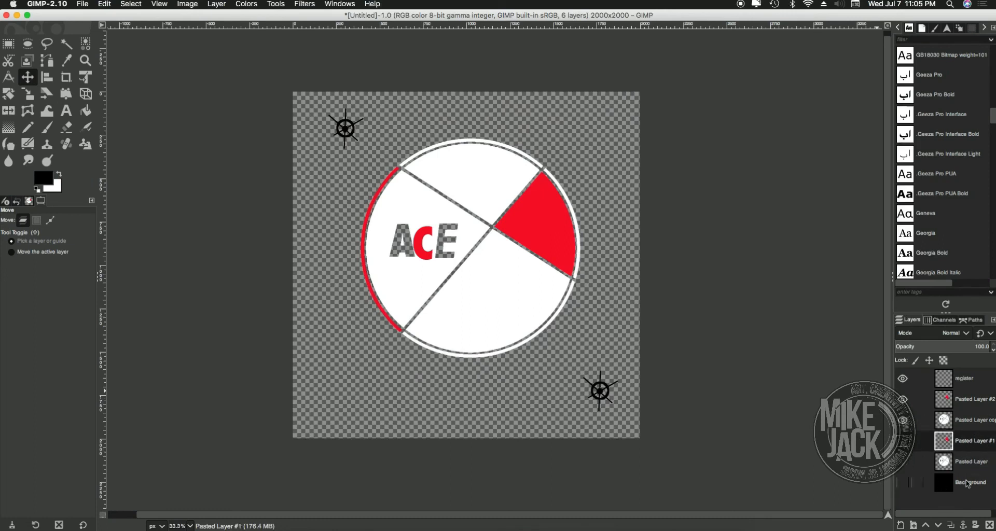
- Invert the colors of the white layer's copy so its artwork turns black
click(977, 424)
click(242, 4)
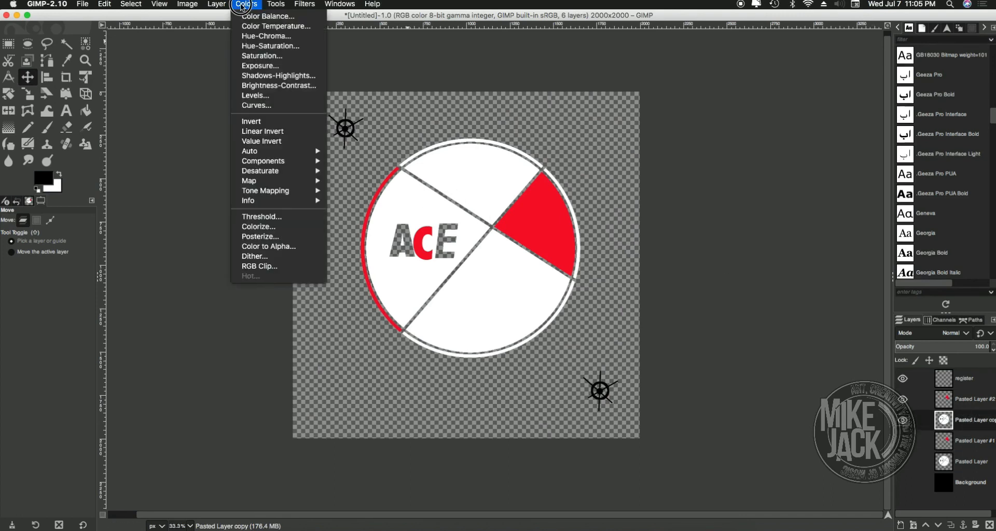
click(251, 123)
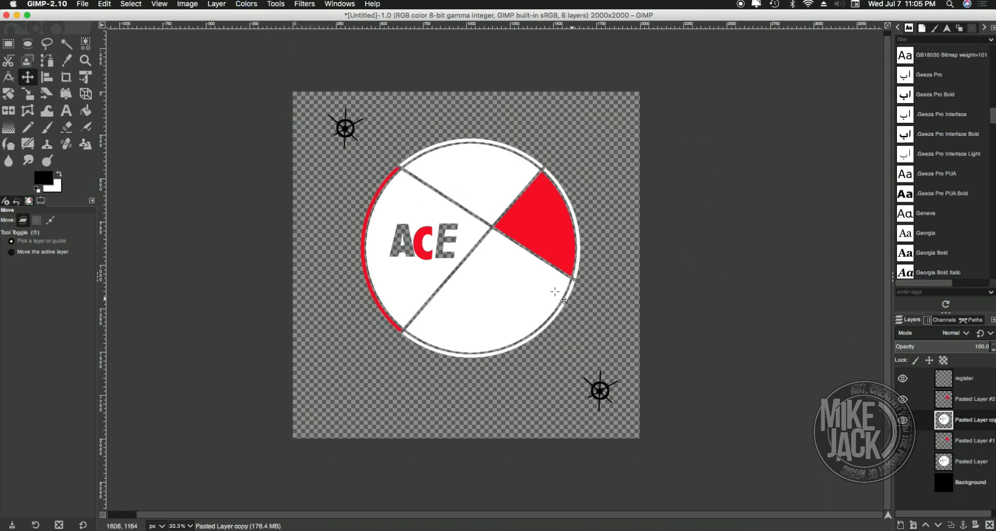
- Colorize the red artwork on Pasted Layer #2 with black
click(974, 399)
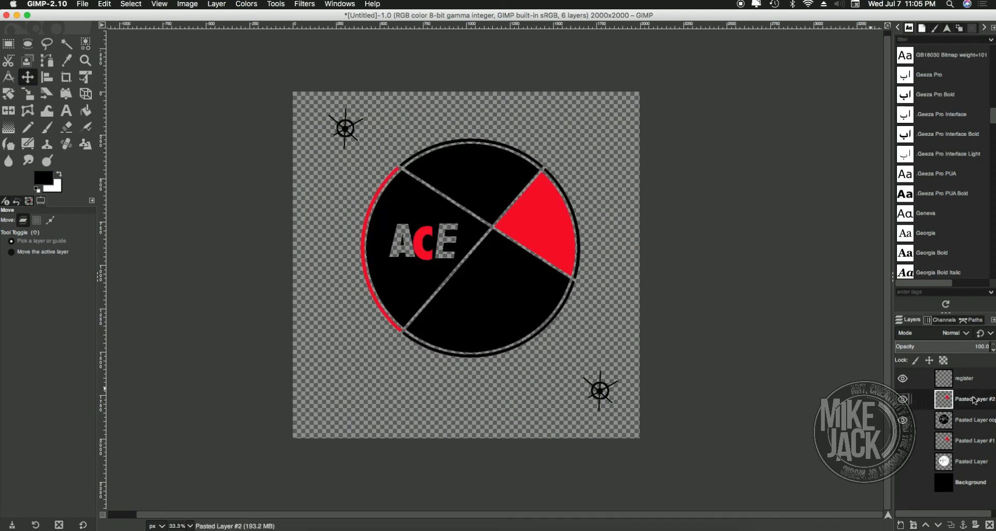
click(246, 4)
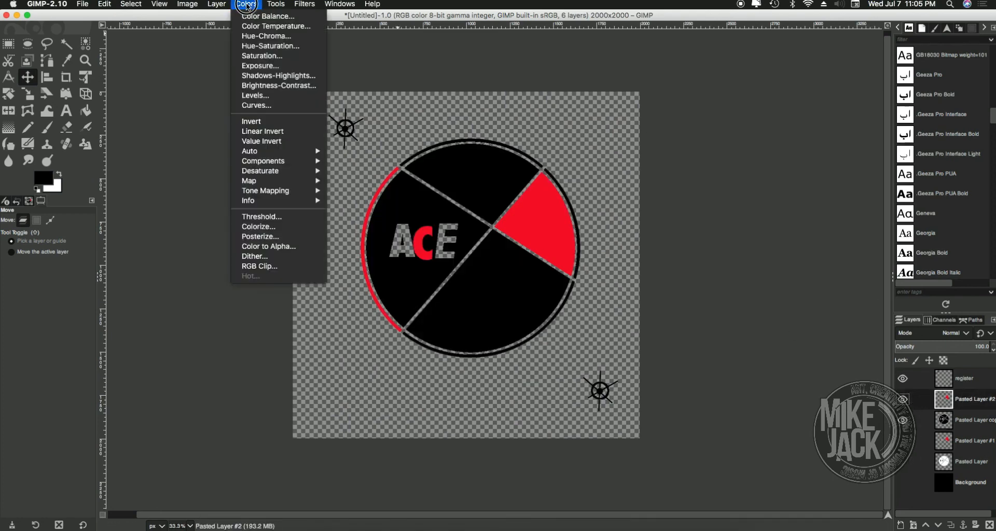
click(269, 228)
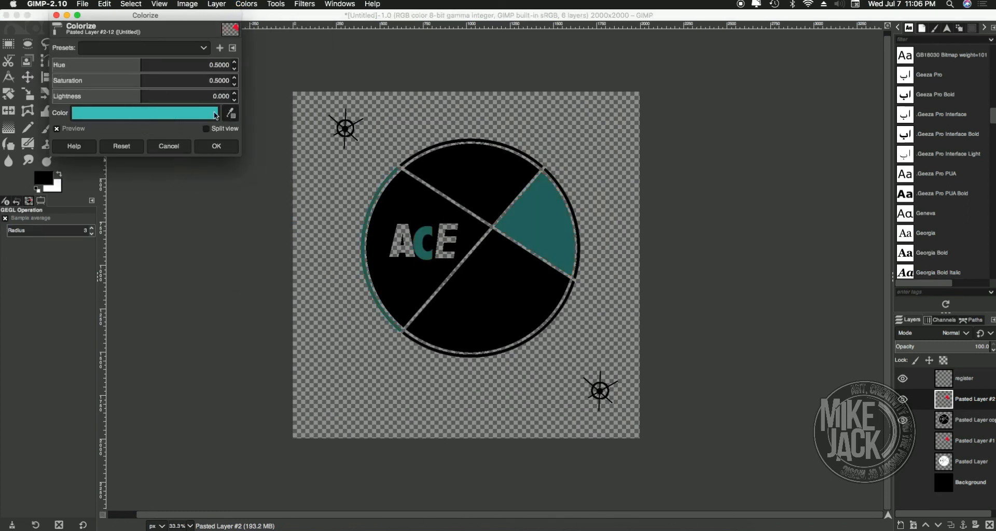
click(417, 278)
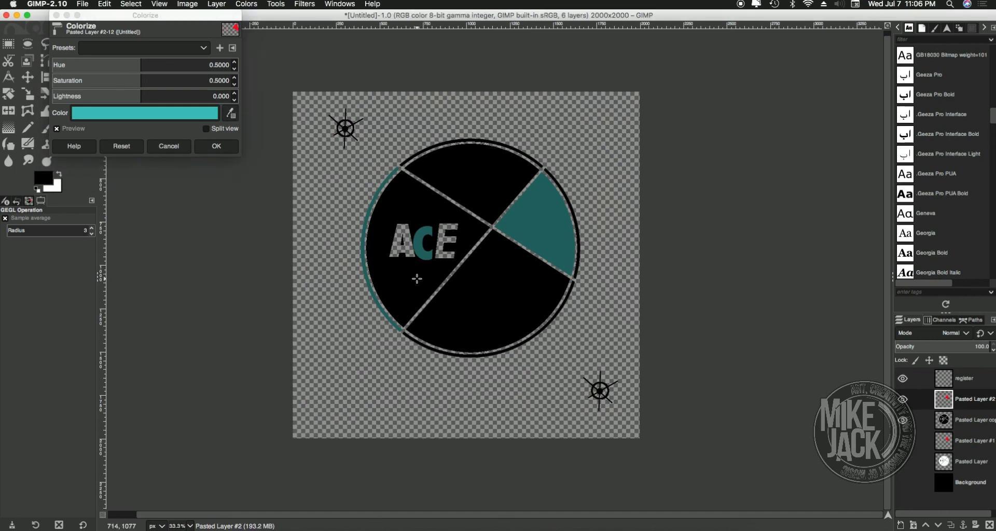
click(230, 114)
click(413, 288)
click(173, 112)
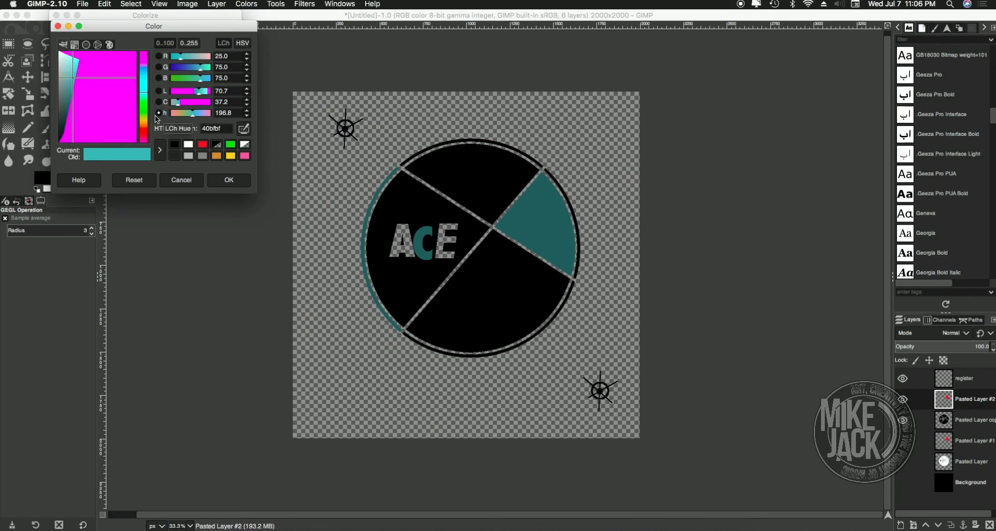
click(174, 145)
click(239, 186)
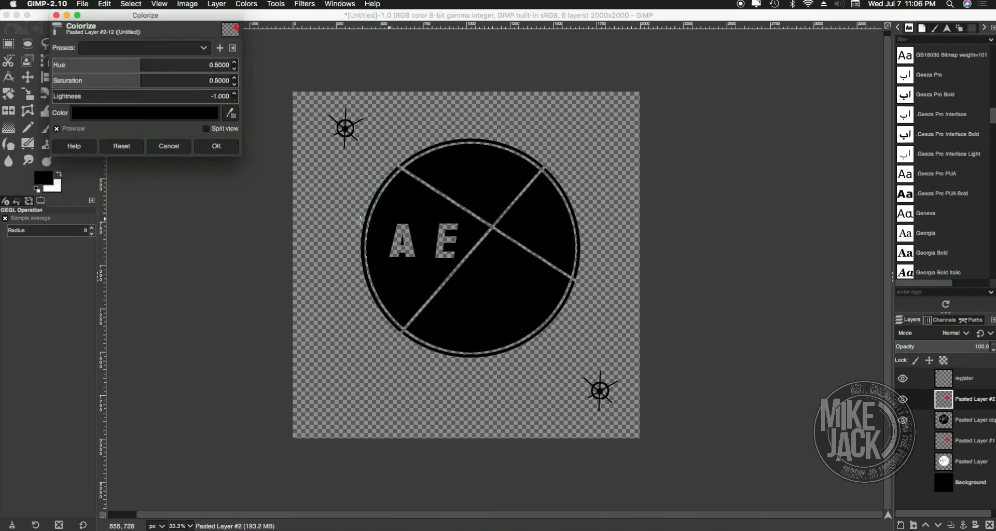
click(216, 146)
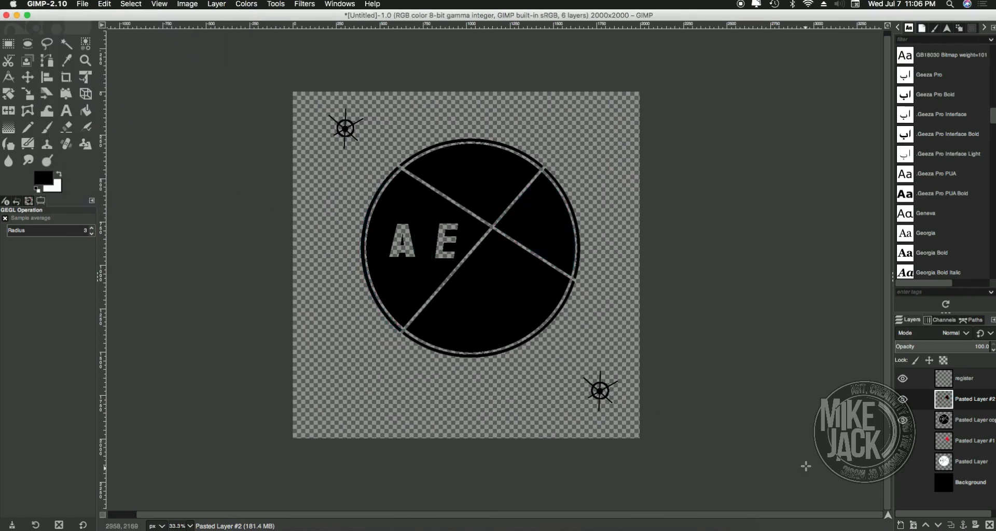
- Toggle the visibility of the two black artwork layers to inspect each separation with the registration marks
click(903, 400)
click(904, 401)
click(905, 421)
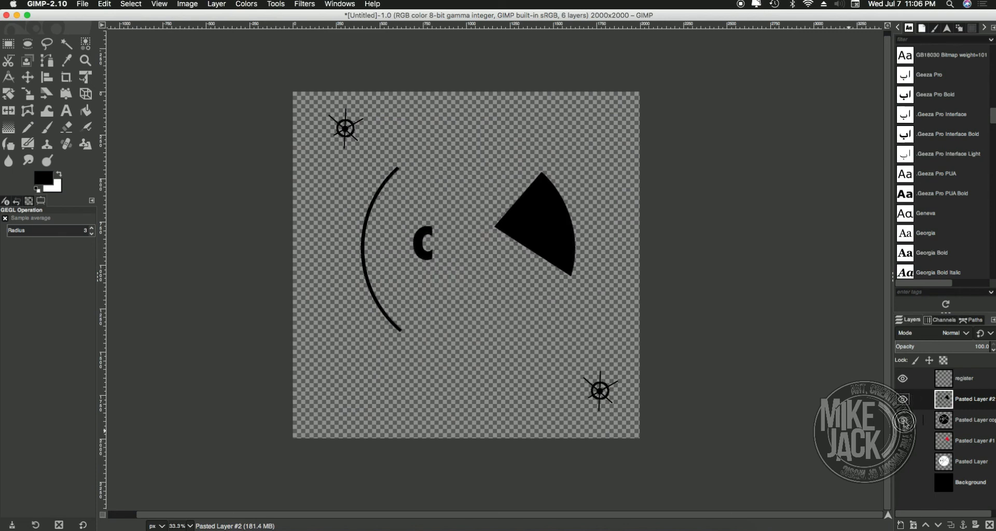
click(903, 419)
click(902, 400)
click(903, 400)
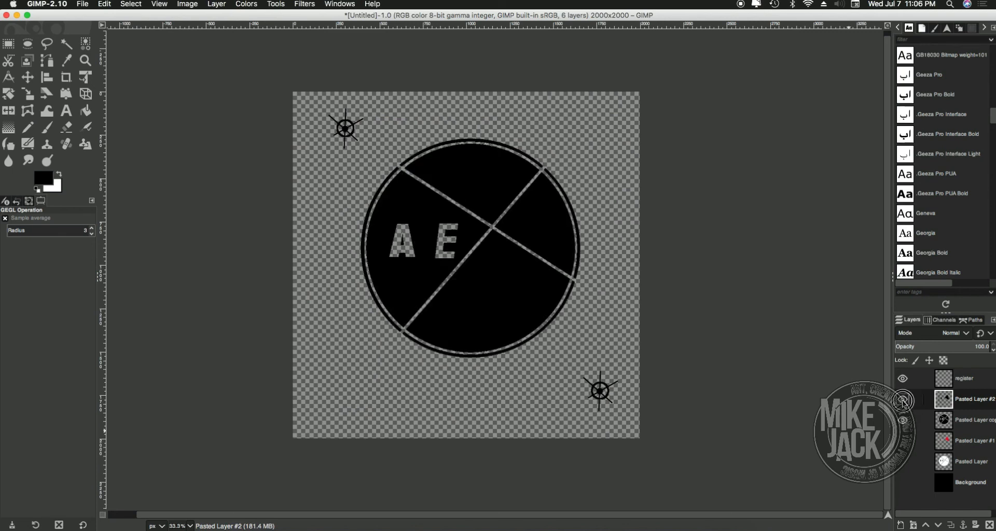
- Duplicate the register layer, place the original above the black copy of the white artwork, and merge it down
right_click(977, 406)
click(980, 404)
right_click(977, 380)
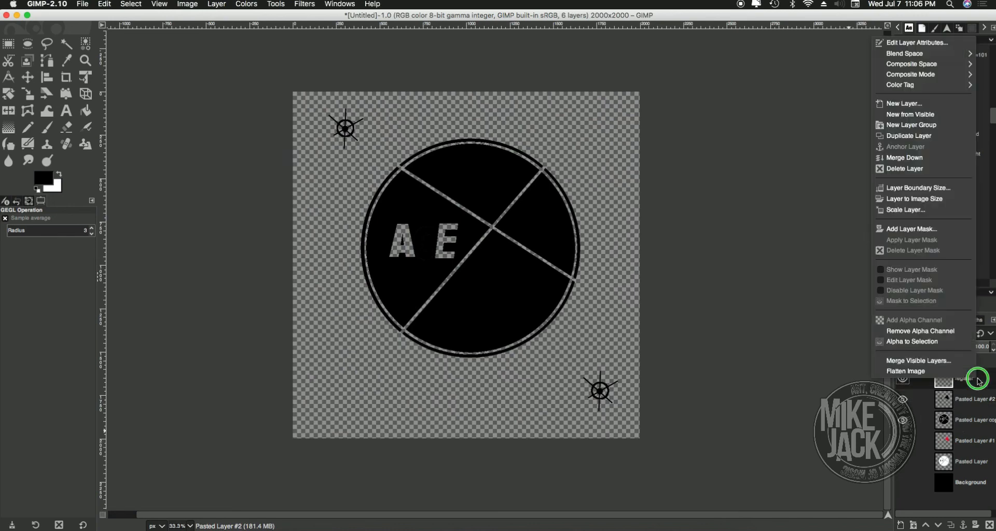
click(951, 135)
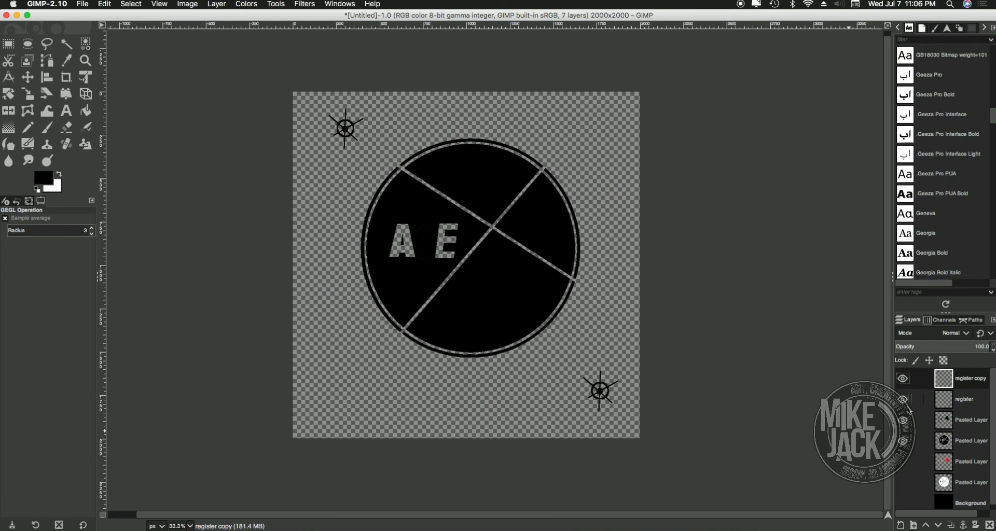
drag(963, 404, 978, 454)
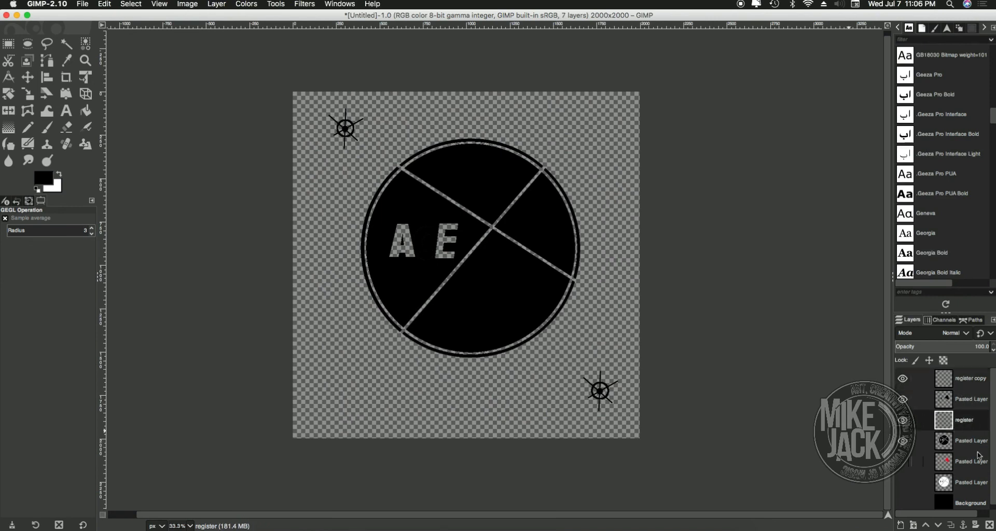
right_click(969, 427)
click(907, 201)
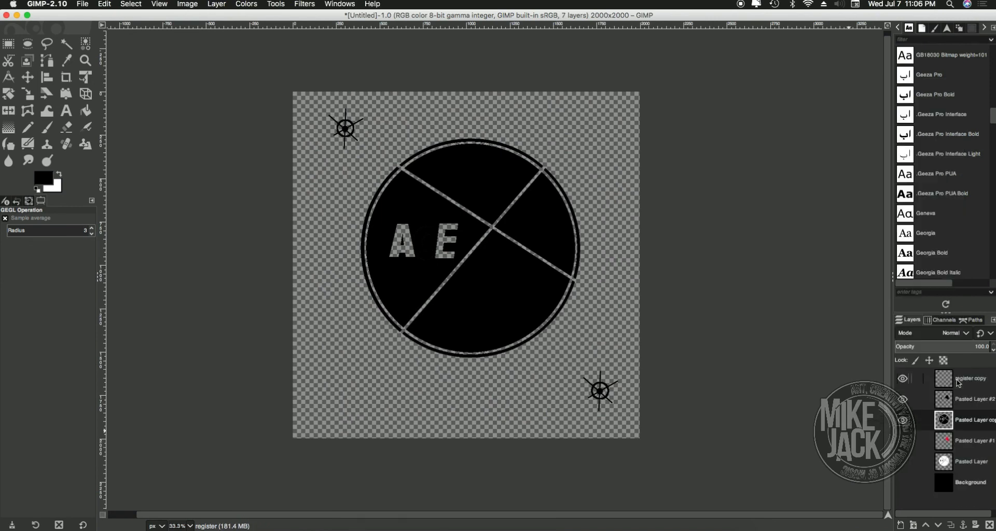
- Merge the register copy layer down into Pasted Layer #2
click(968, 382)
right_click(967, 382)
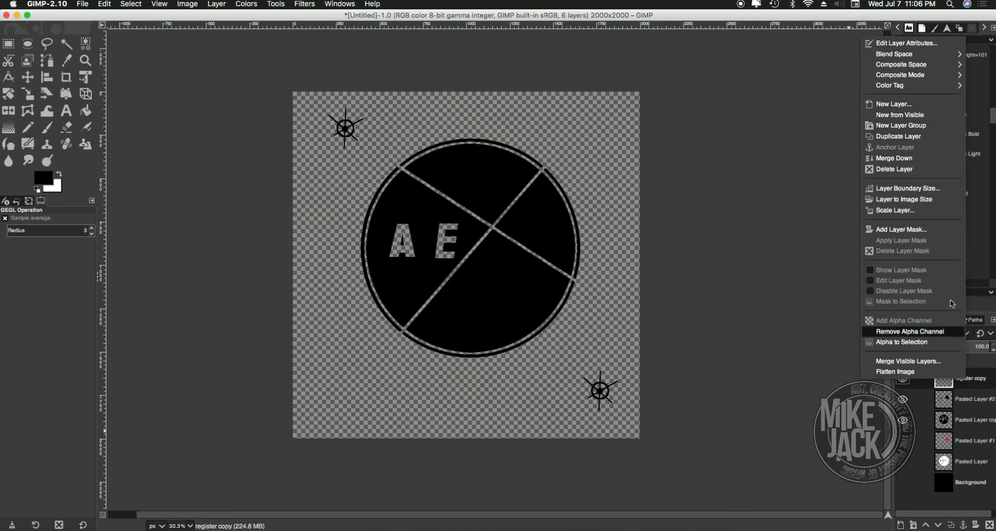
click(918, 157)
- Toggle the visibility of the two merged black separations to examine each one with its registration marks
click(902, 400)
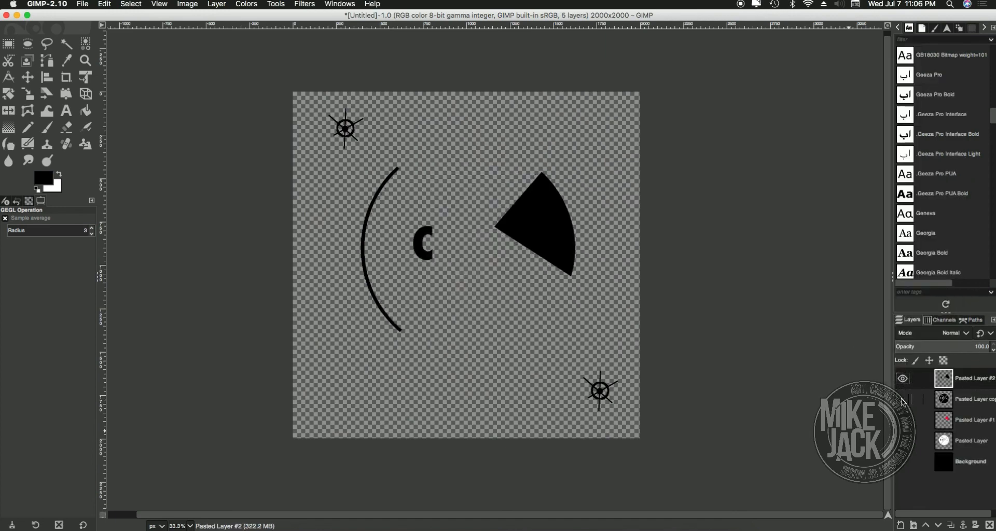
click(903, 399)
click(902, 378)
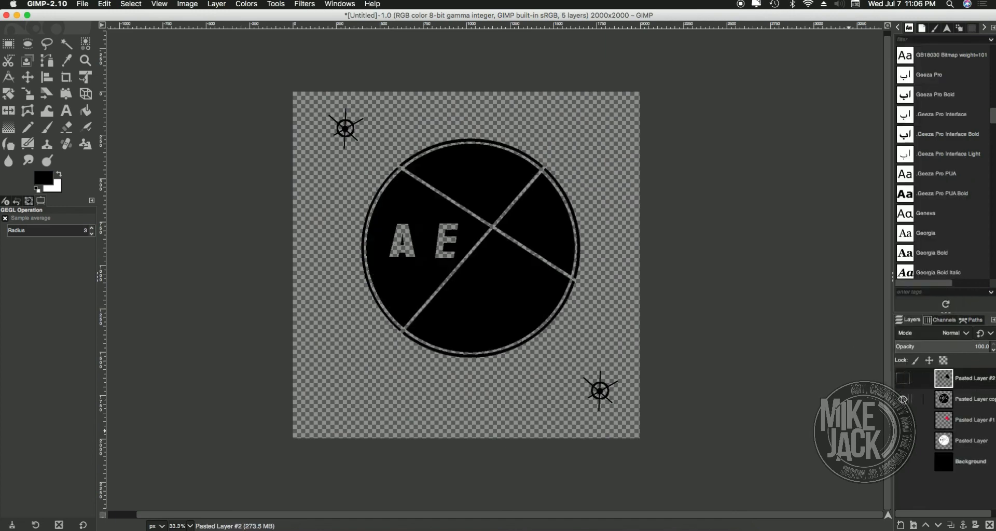
click(902, 400)
click(902, 378)
click(903, 399)
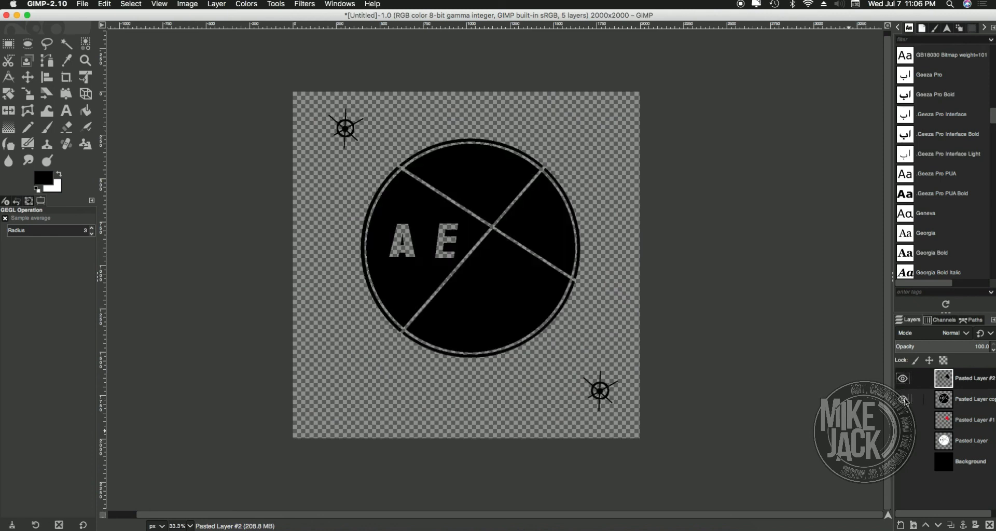
click(902, 400)
click(903, 379)
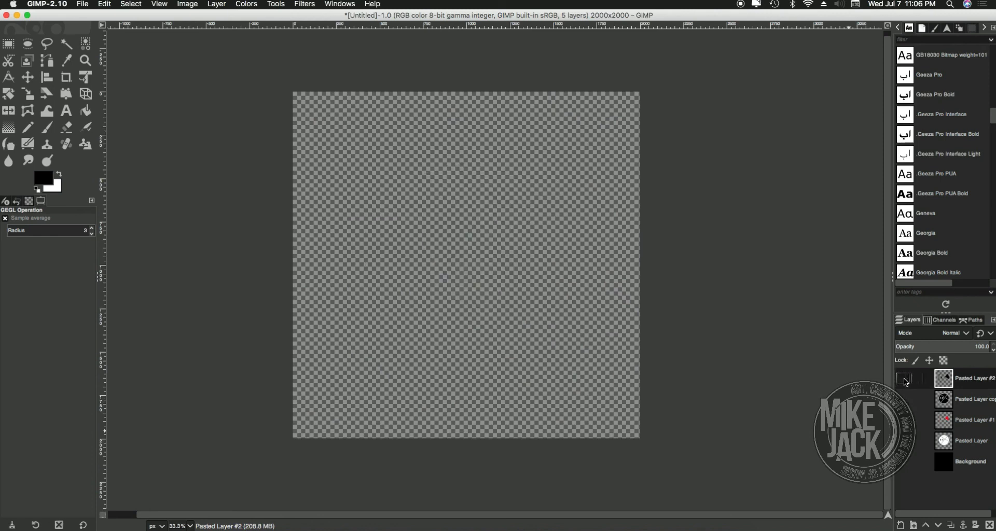
click(903, 380)
click(902, 399)
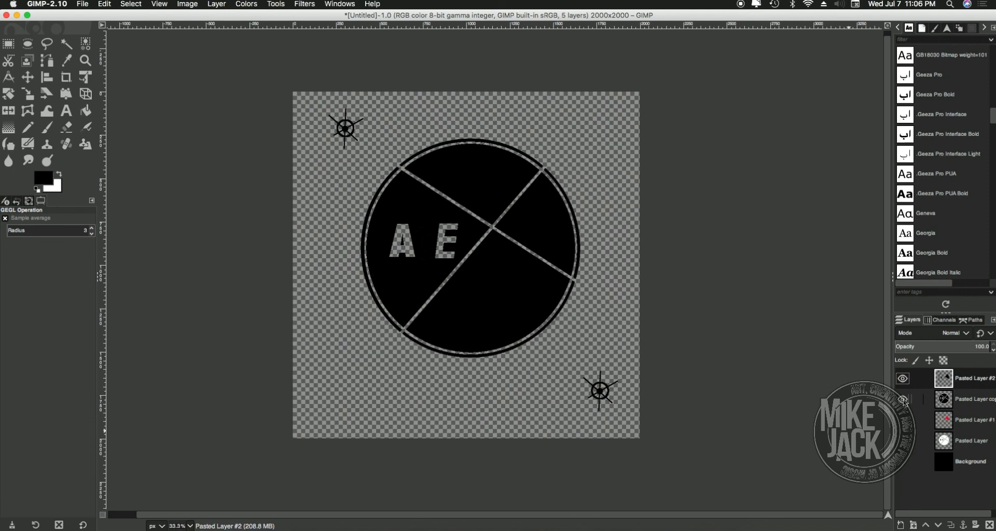
- Hide both black separation layers and show the original white, red and Background layers
click(902, 399)
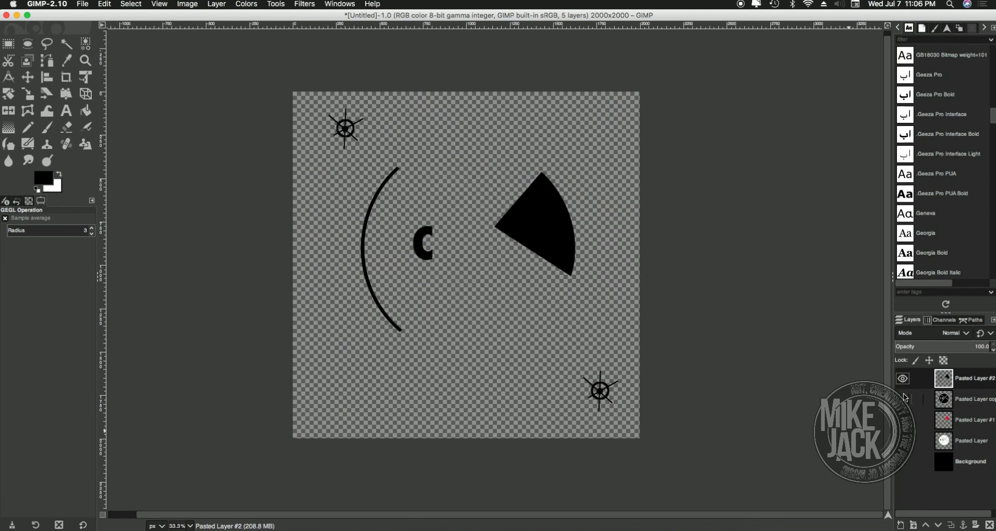
click(902, 379)
click(902, 441)
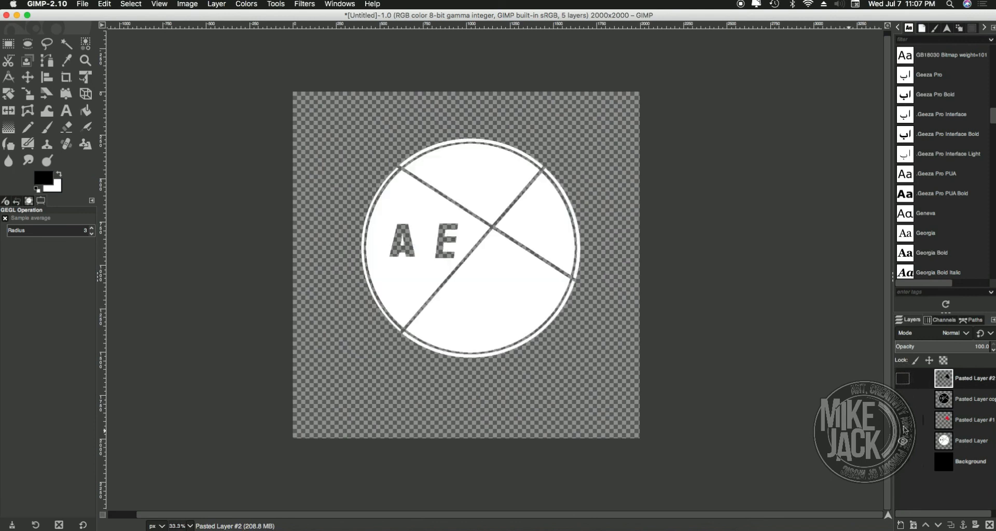
click(902, 420)
click(902, 462)
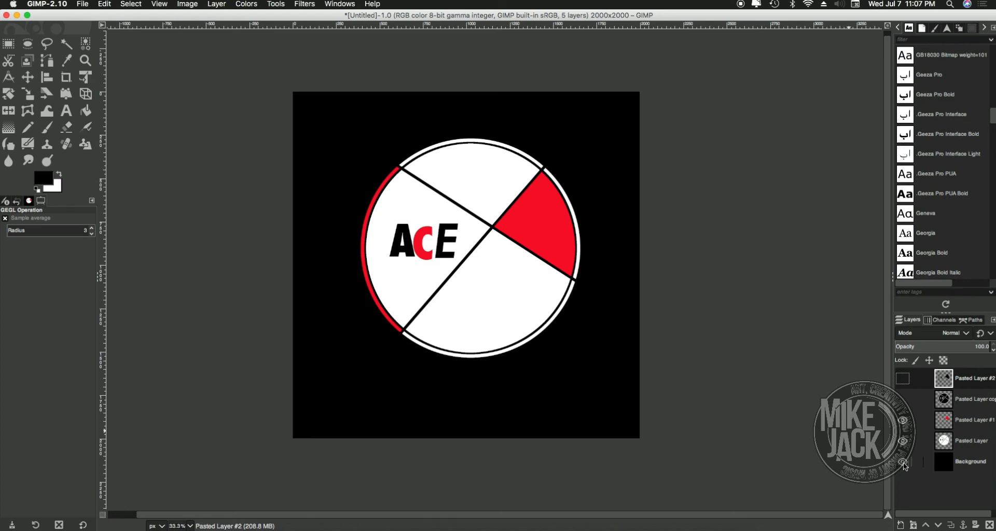
- View the program's About information and close it
click(56, 6)
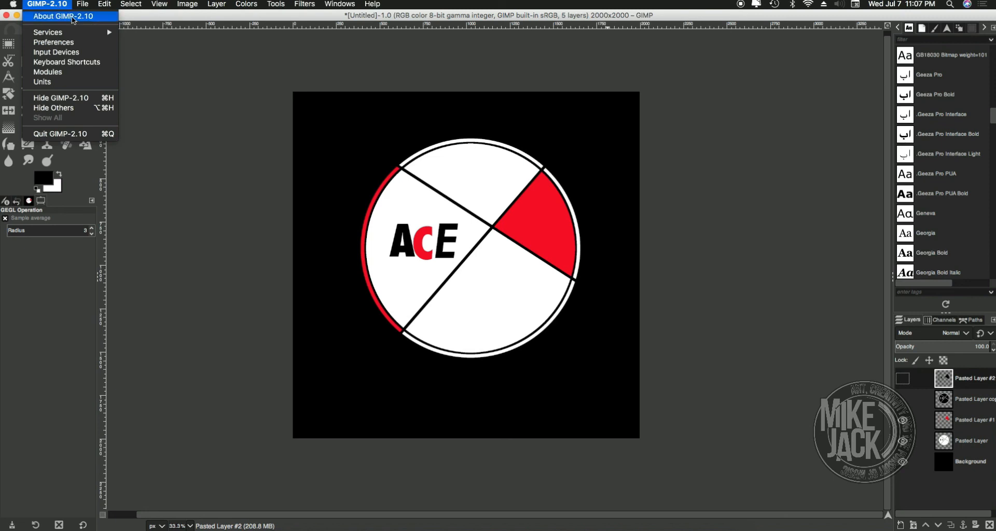
click(72, 17)
click(548, 348)
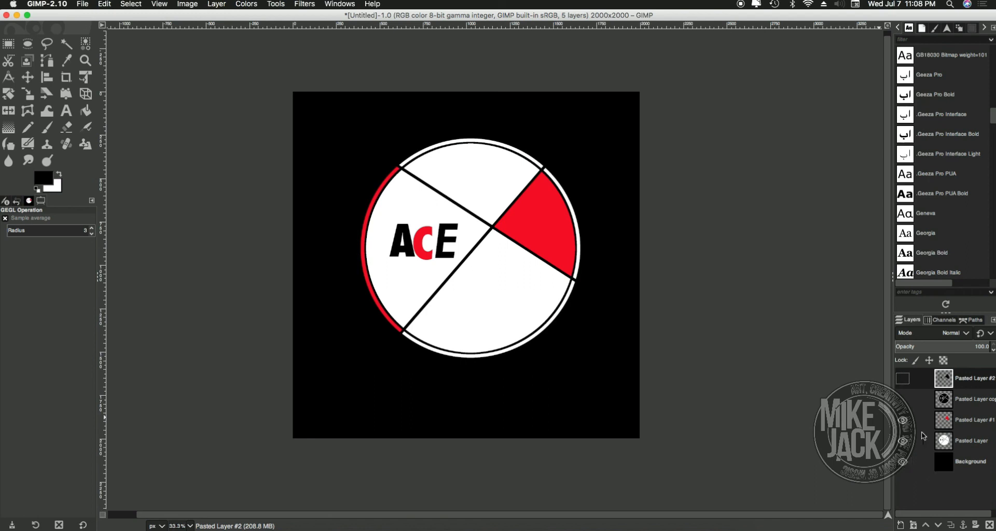
- Hide the Background and red layers, and briefly show the black separation with registration marks to compare it with the white artwork
click(903, 462)
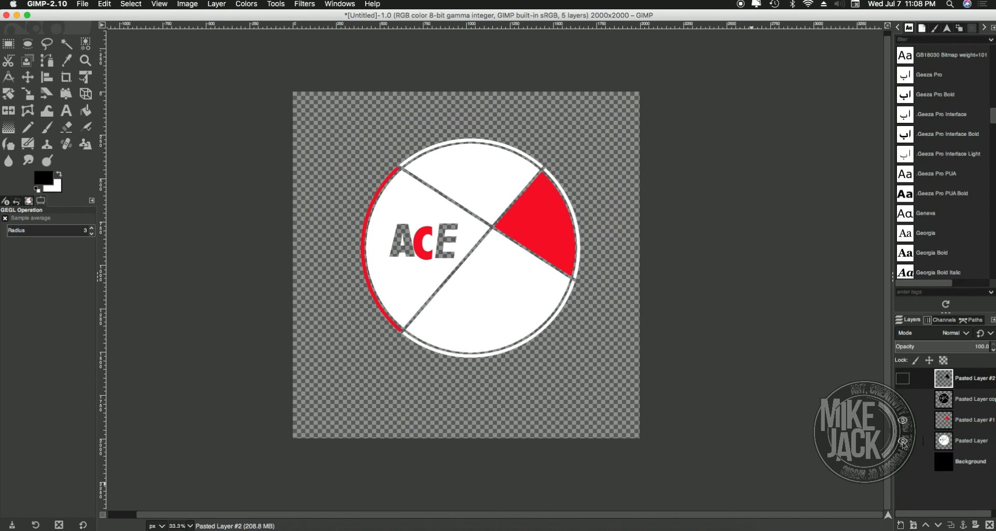
click(902, 441)
click(903, 440)
click(903, 420)
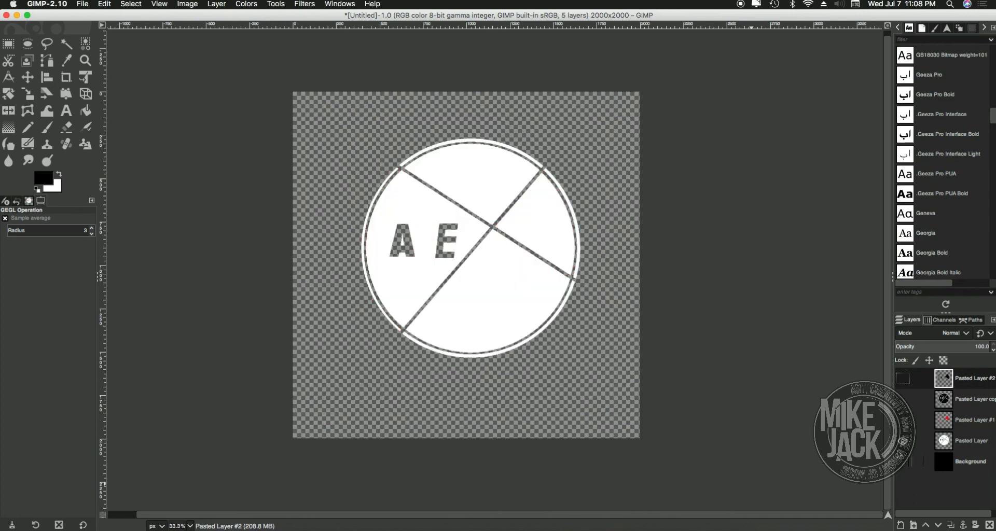
click(903, 400)
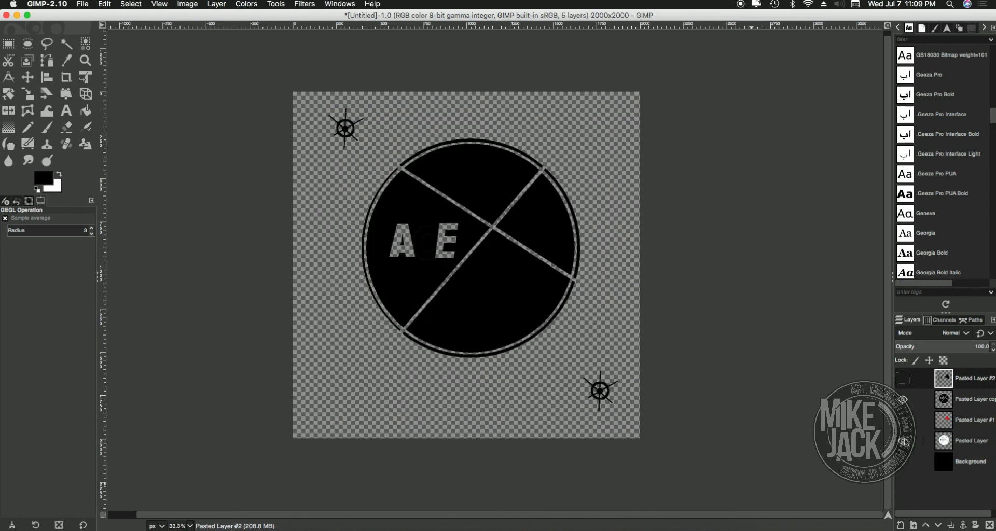
click(903, 399)
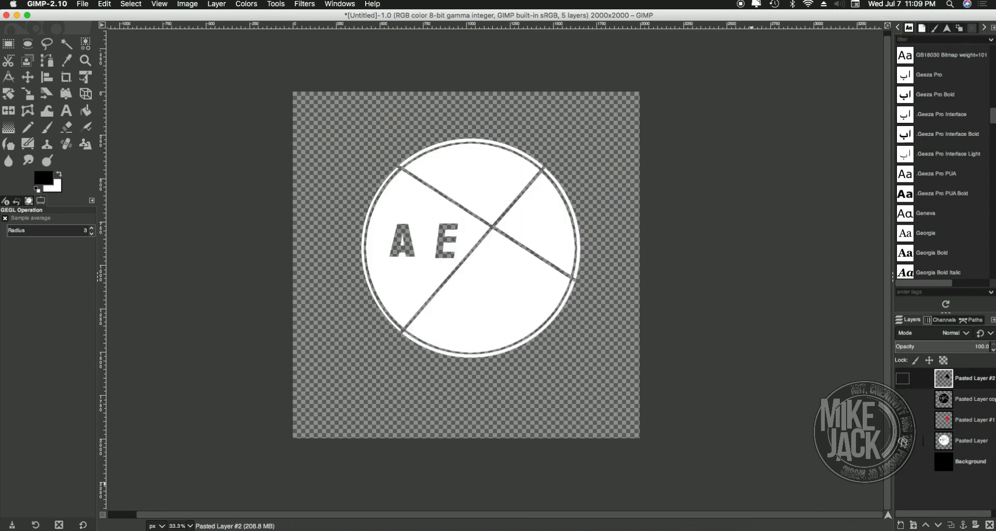
- Show the red artwork instead of the white, and briefly show Pasted Layer #2 to compare its black separation
click(903, 441)
click(903, 420)
click(903, 379)
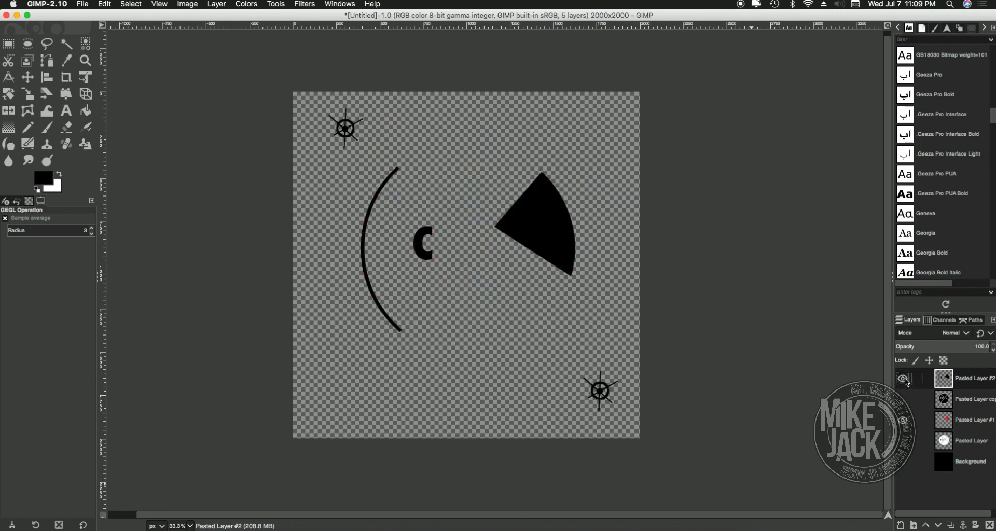
click(904, 380)
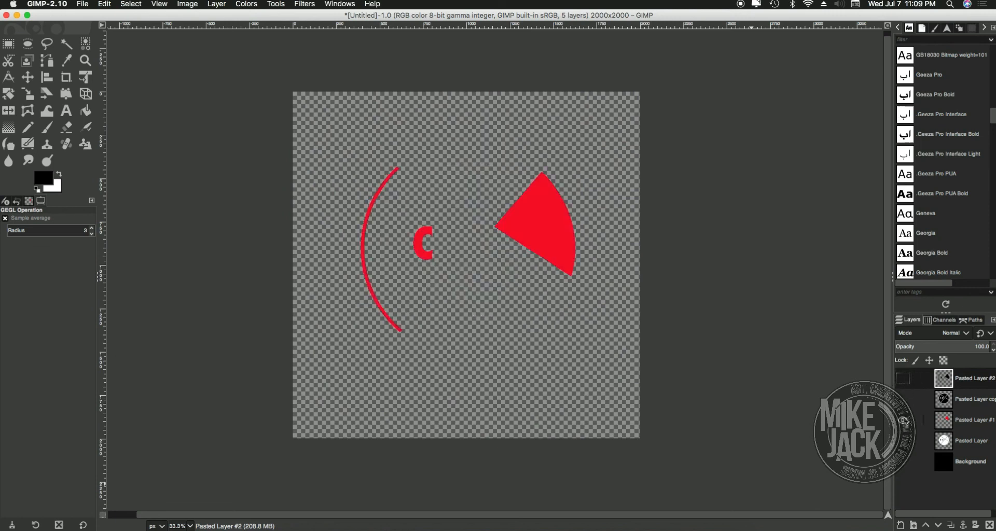
- Restore the full-color logo by making the white, red and Background layers visible and keeping both black separations hidden
click(903, 421)
click(903, 379)
click(903, 400)
click(902, 421)
click(904, 441)
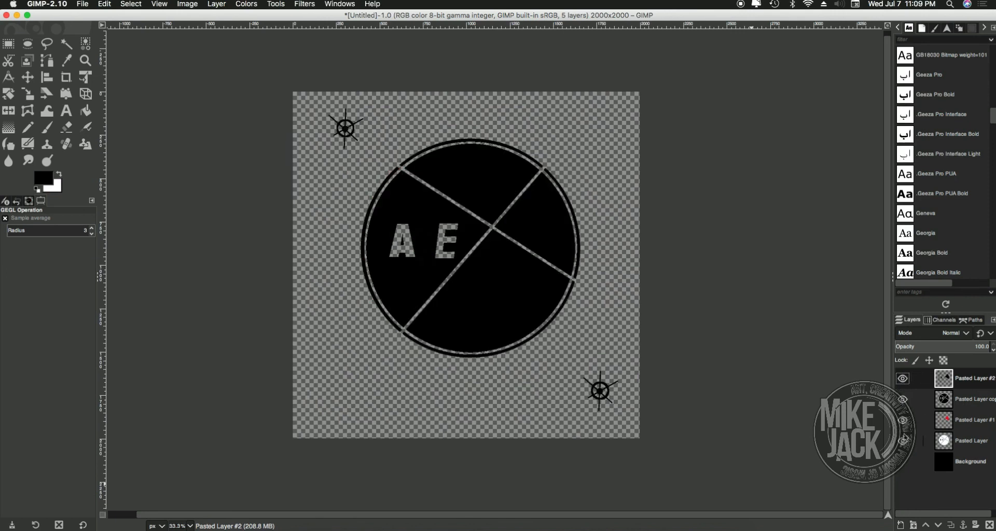
click(904, 462)
click(904, 380)
click(902, 399)
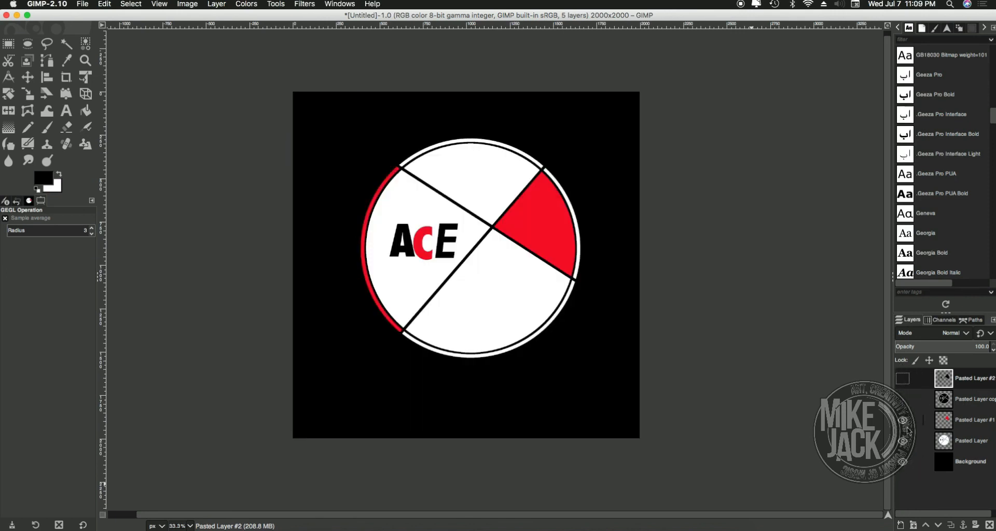